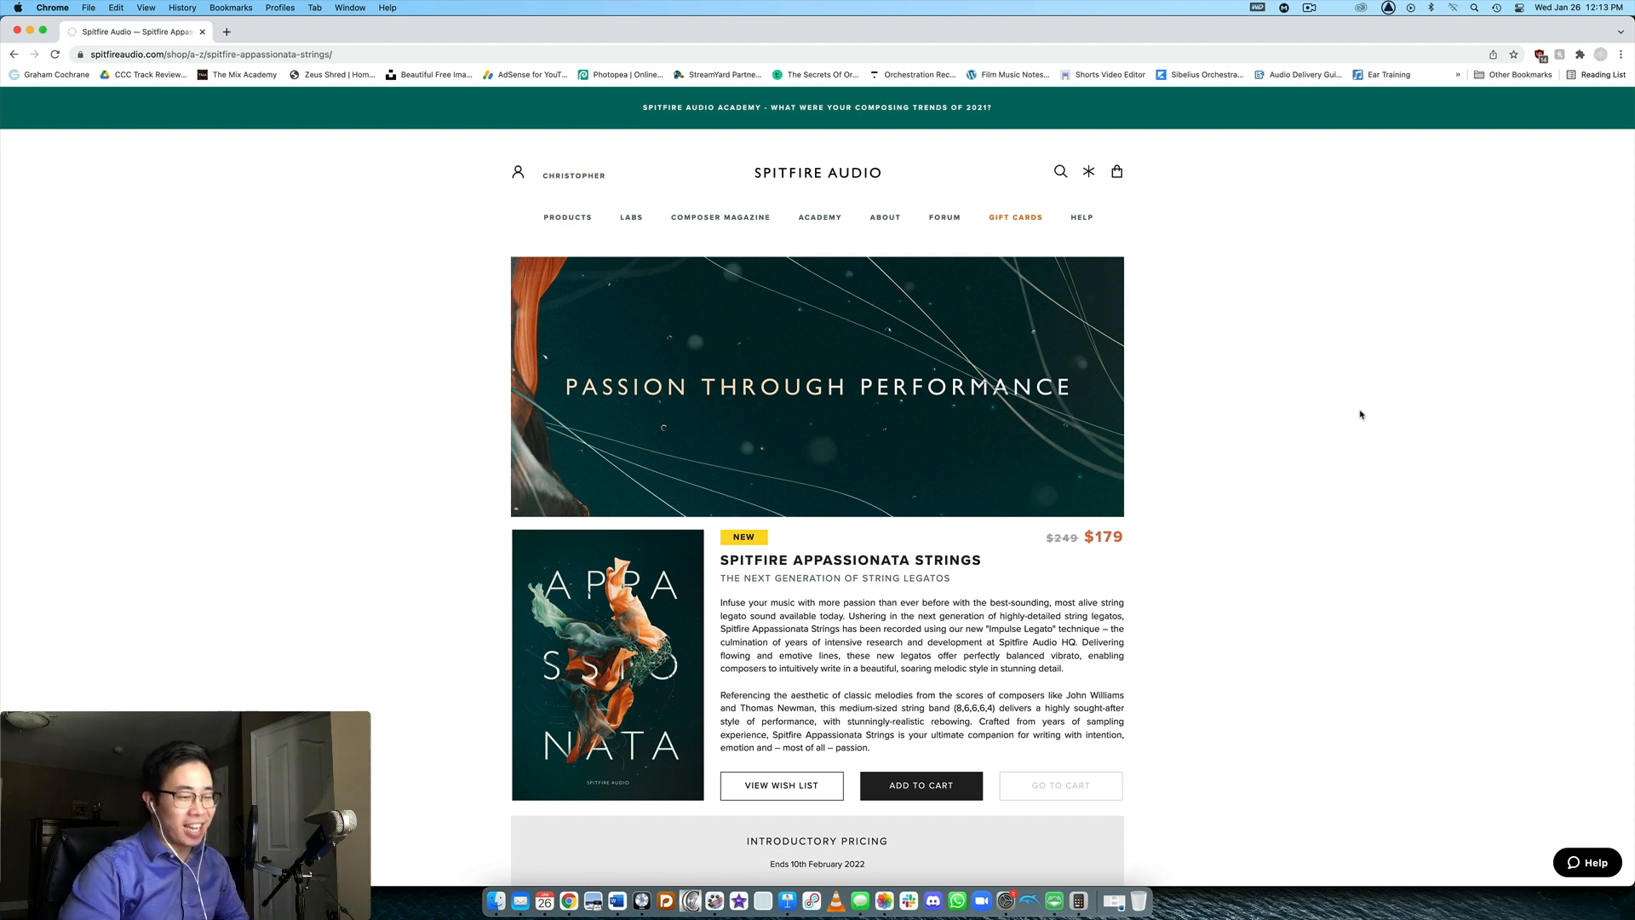
# Read the Spitfire Appassionata Strings product description, introductory pricing and limited-time offer, down to the demo tracks
pyautogui.scroll(-6, 1315, 394)
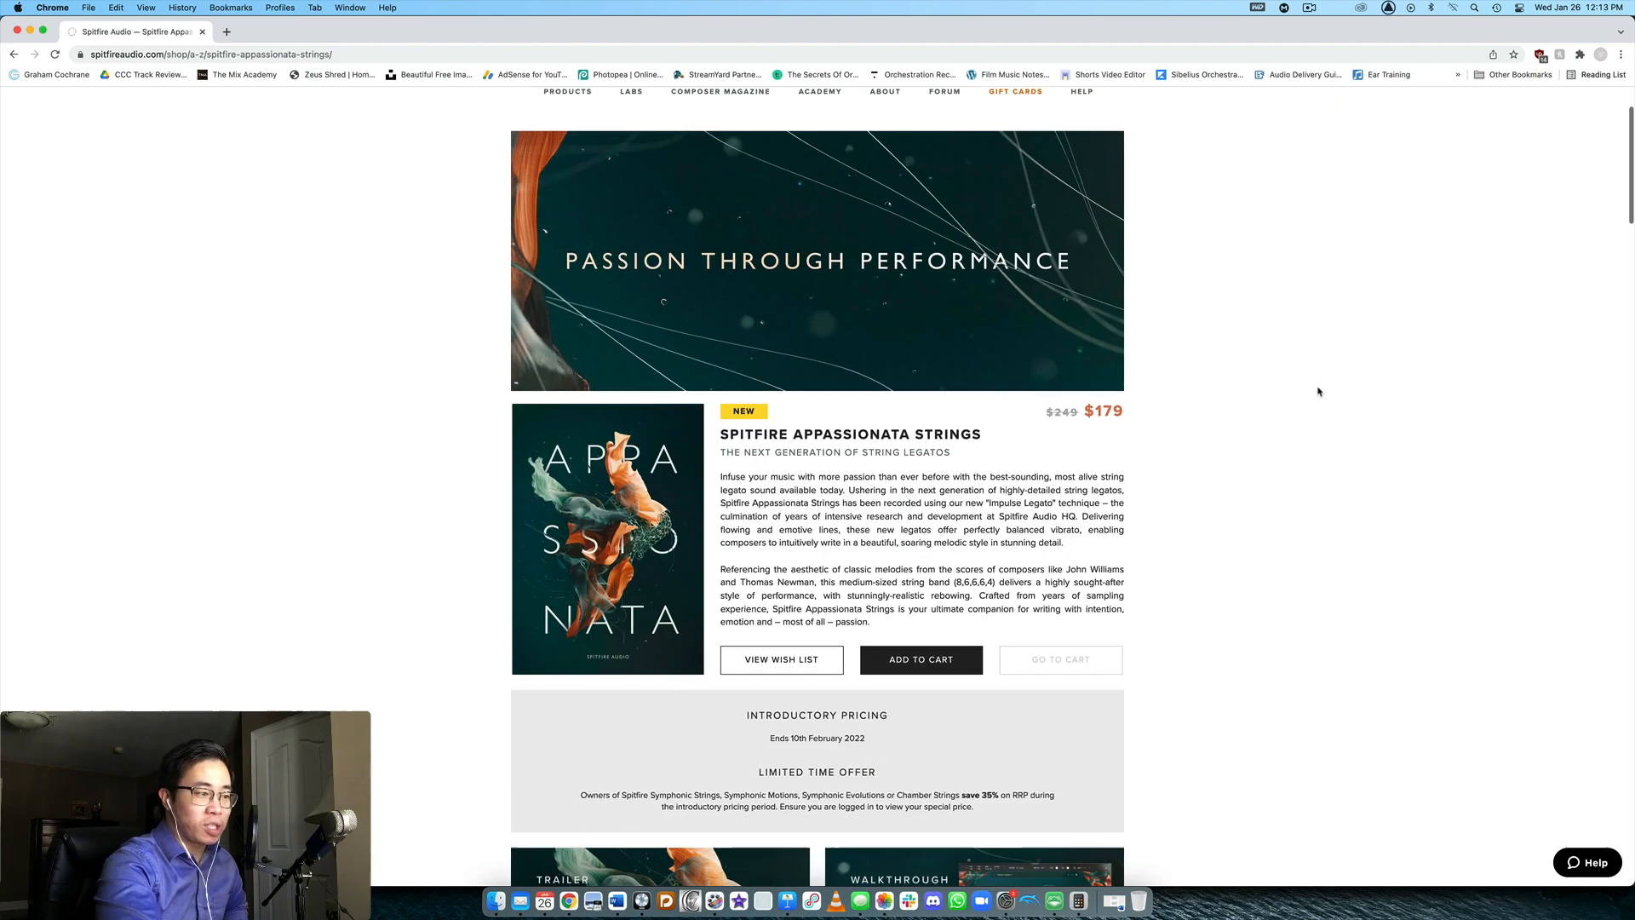
pyautogui.scroll(6, 1317, 390)
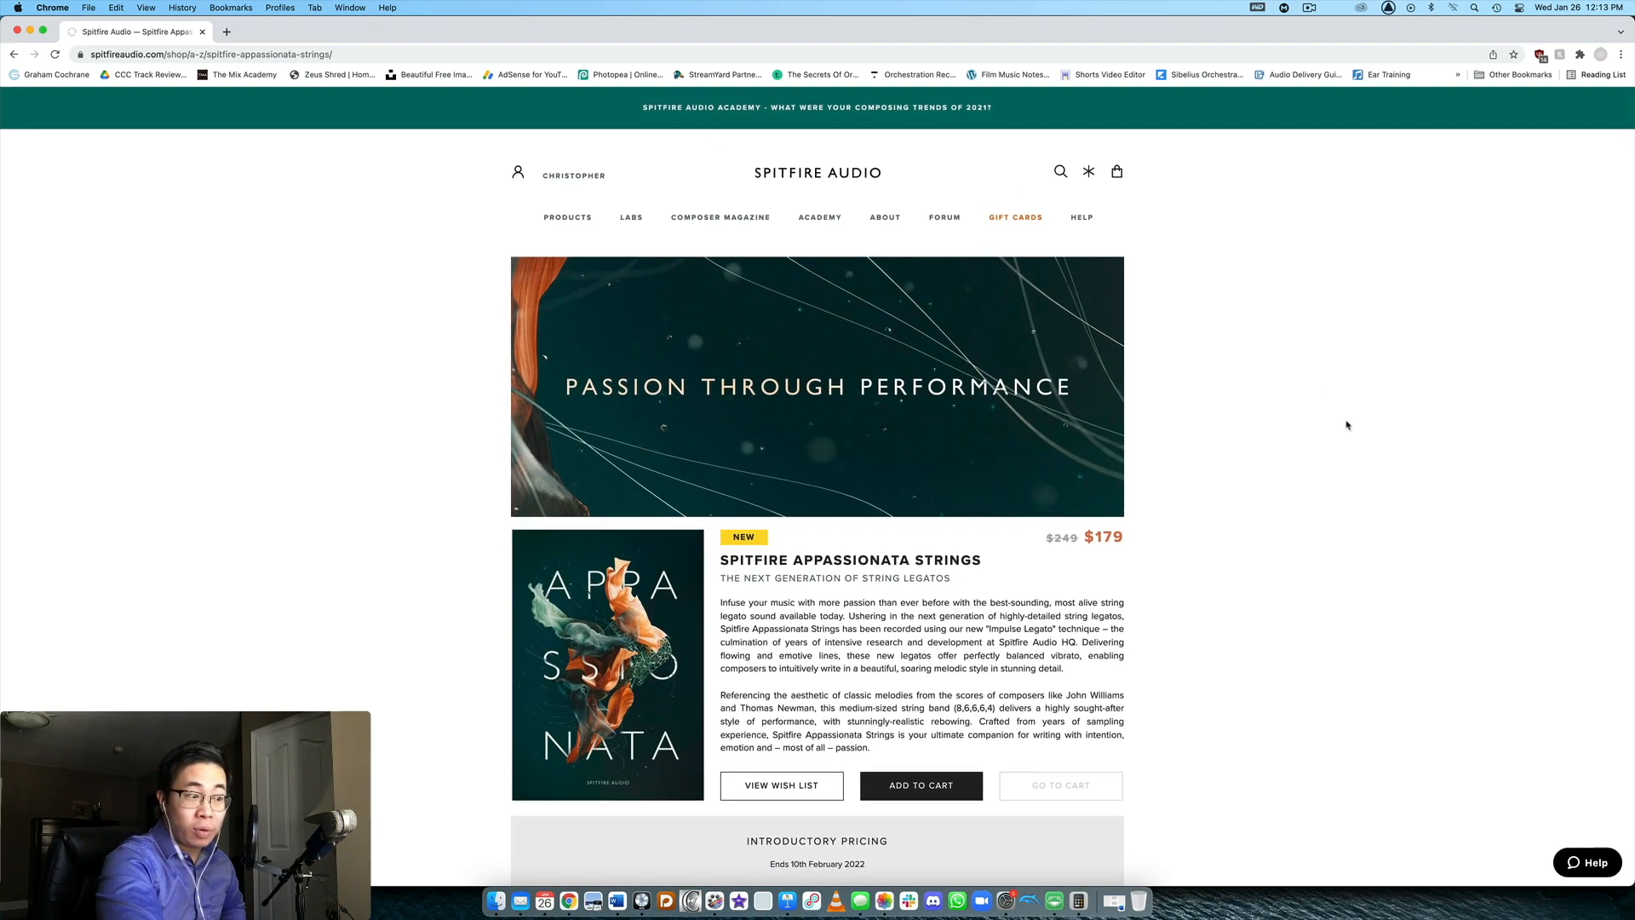
pyautogui.scroll(-1, 1347, 423)
pyautogui.scroll(1, 1347, 423)
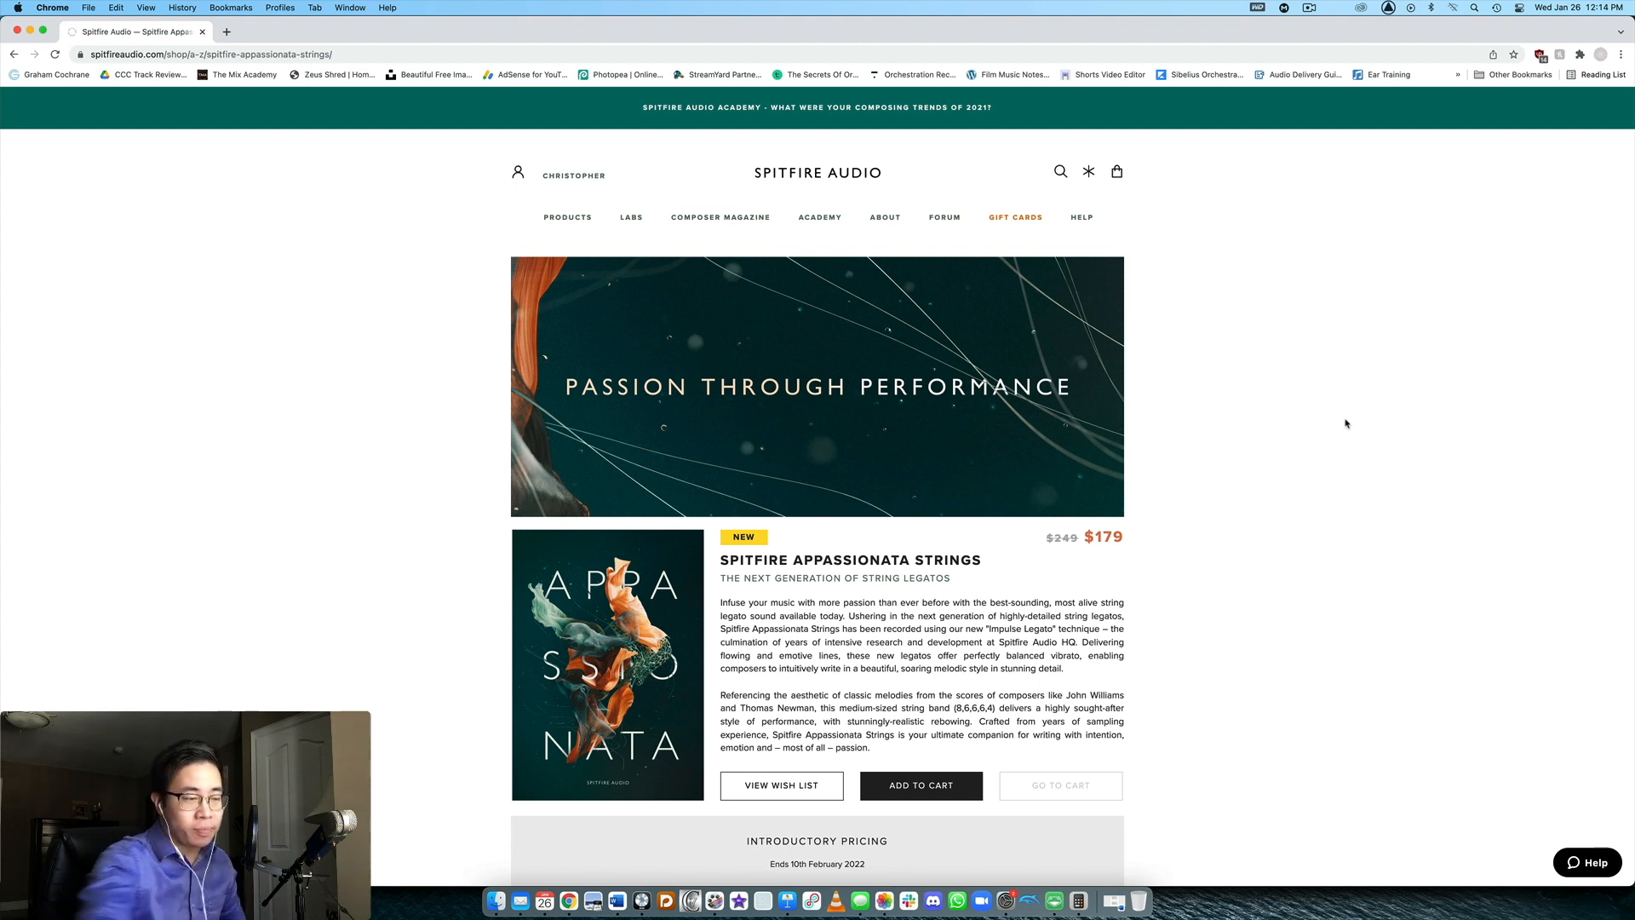
pyautogui.scroll(-2, 1172, 288)
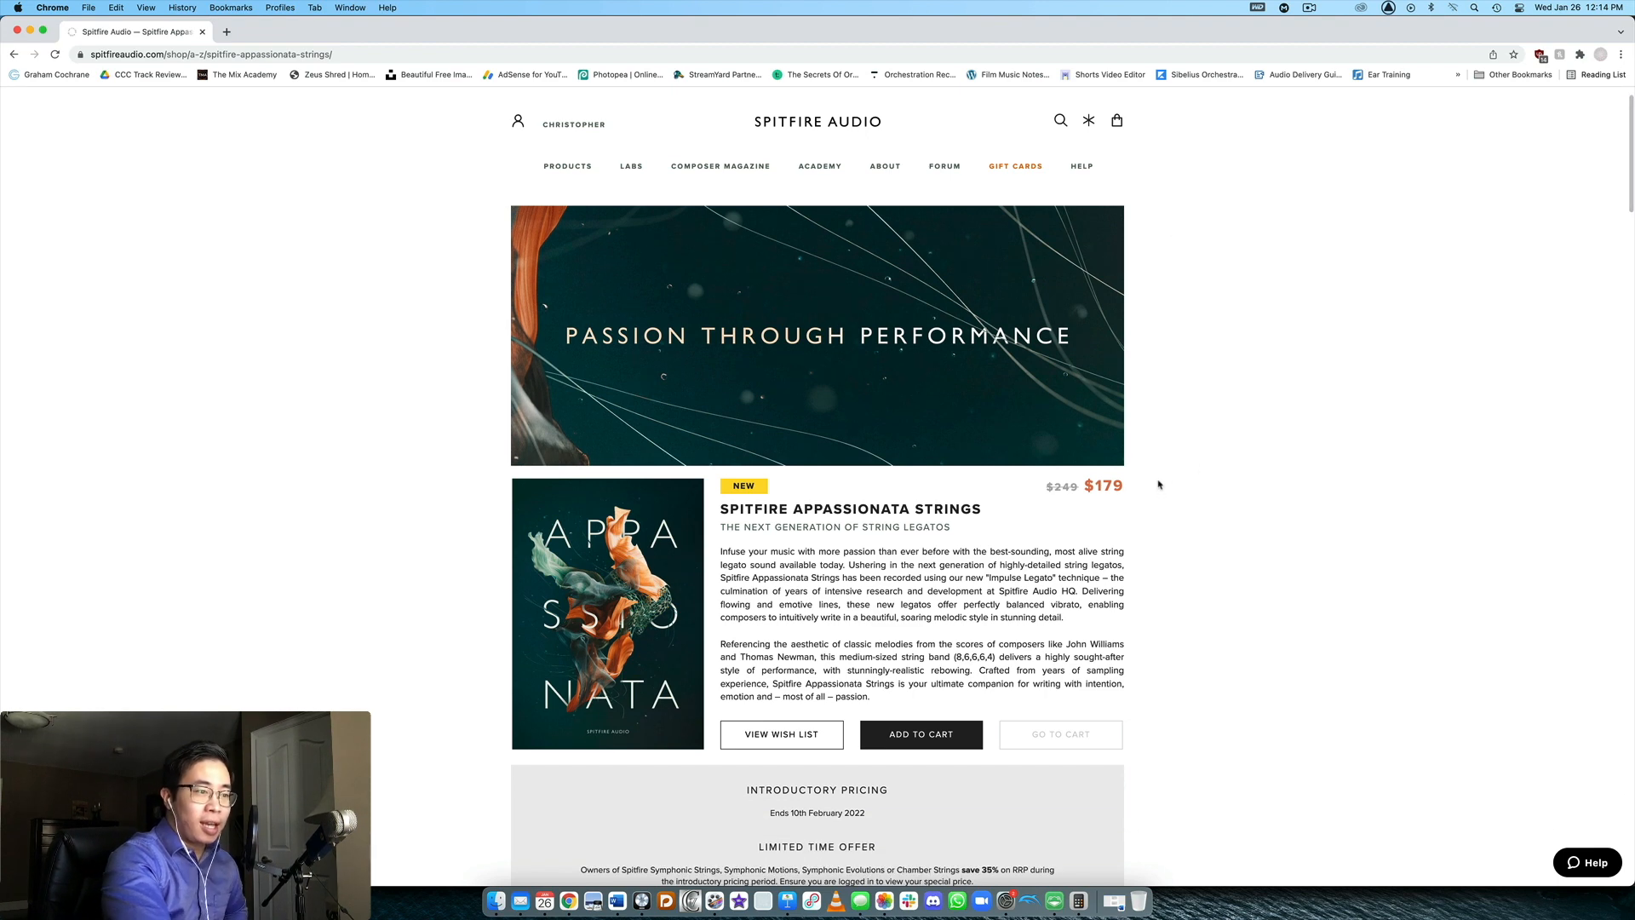
pyautogui.scroll(-1, 1107, 477)
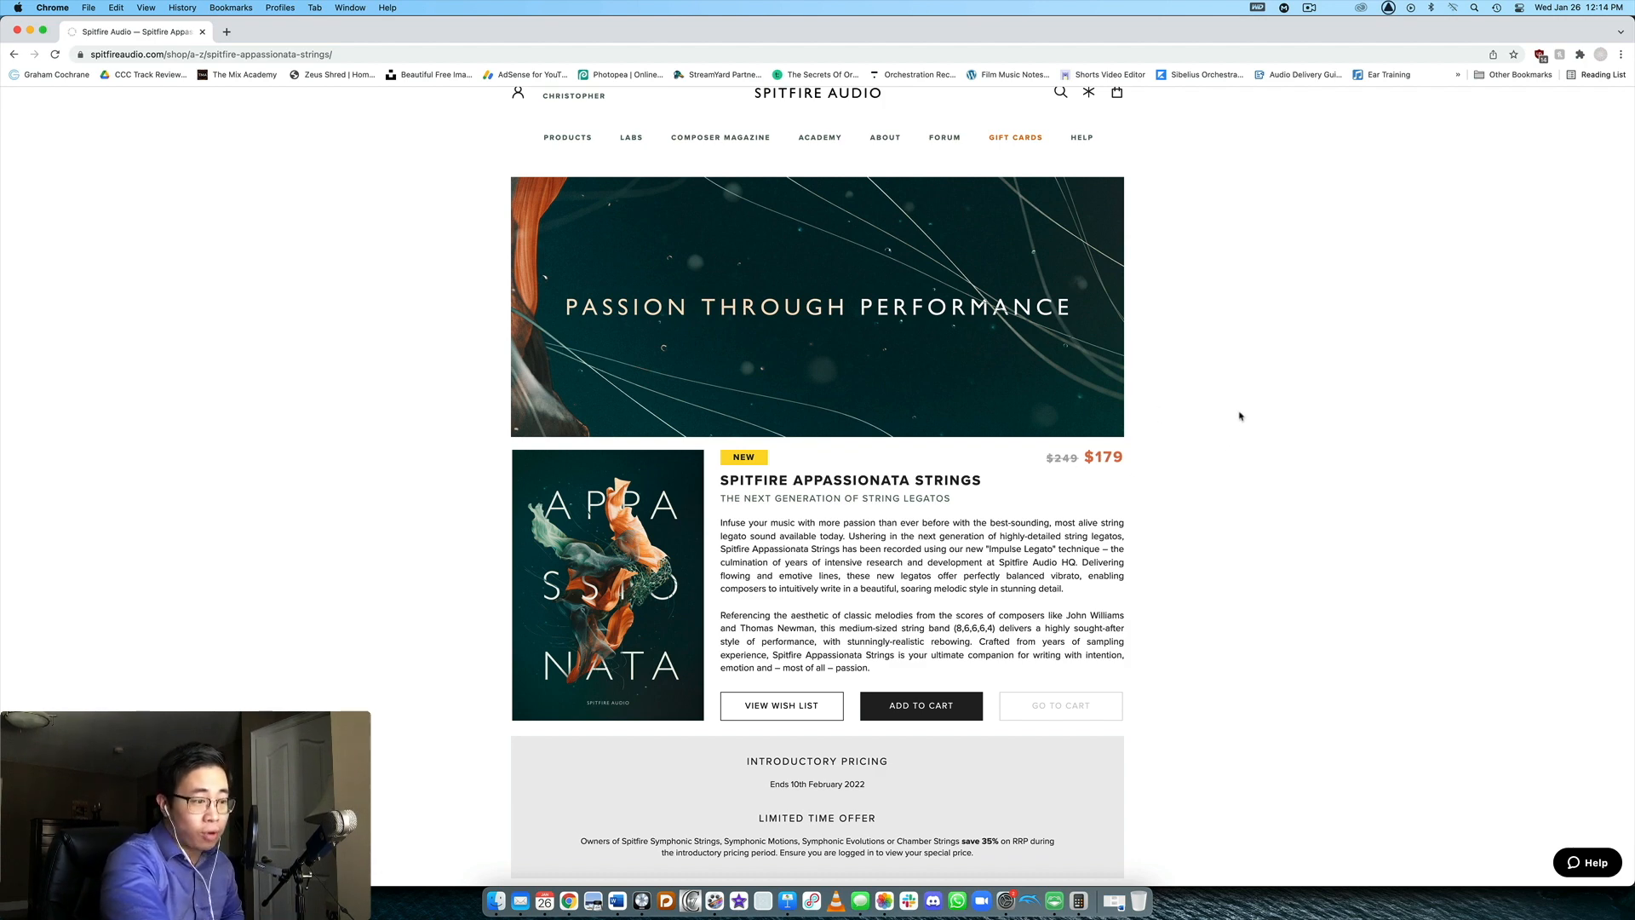
pyautogui.scroll(-4, 1240, 416)
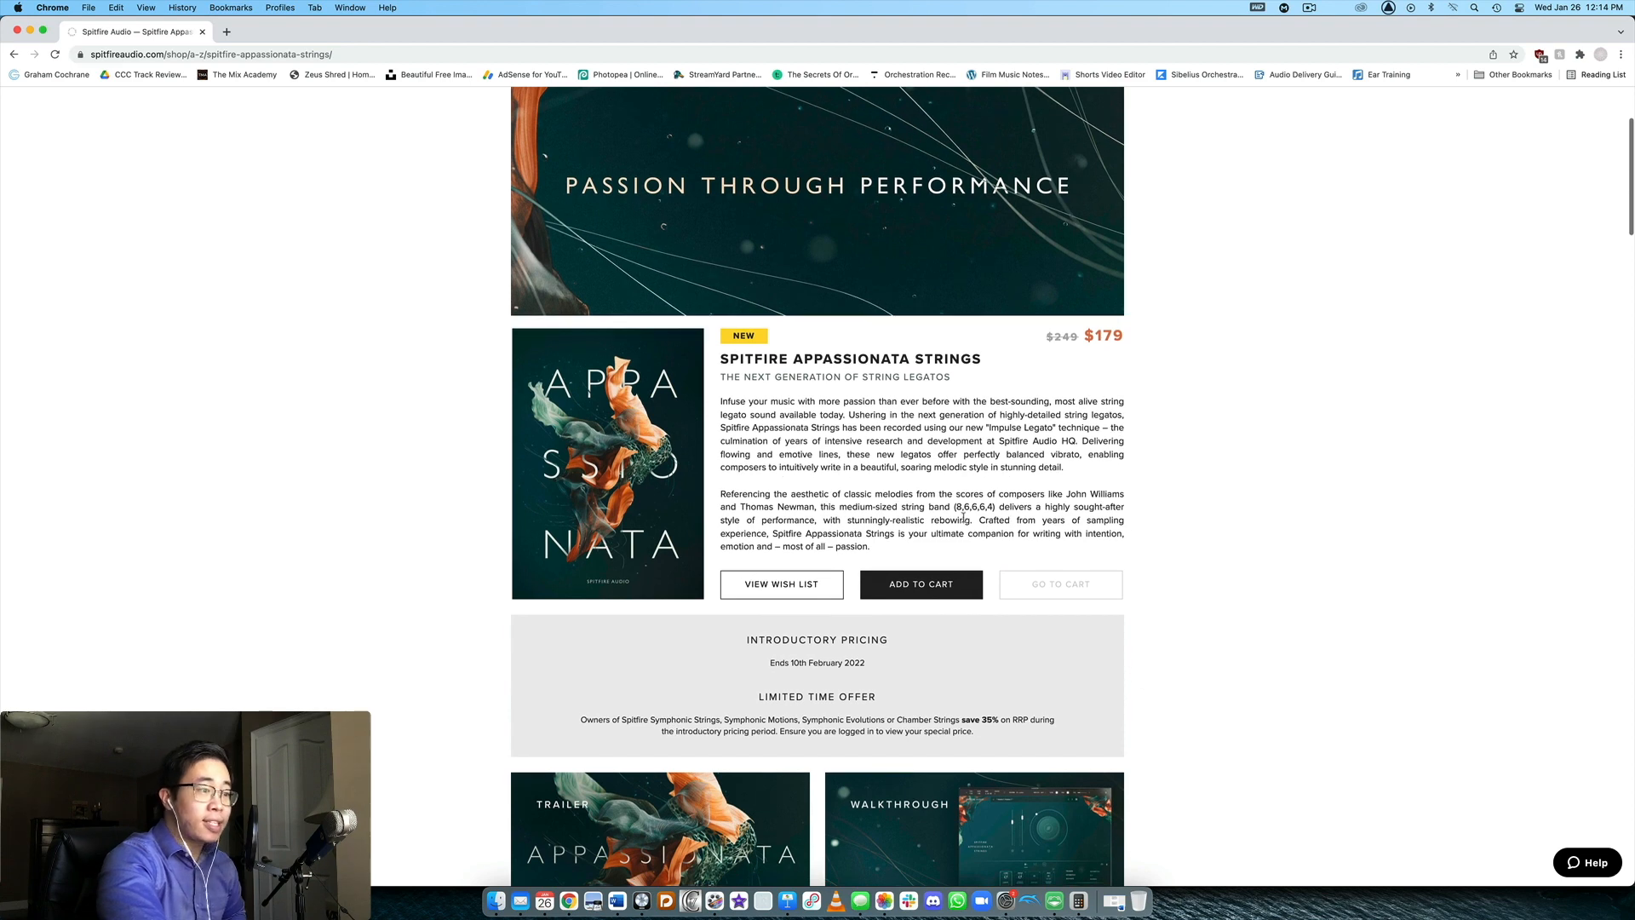
pyautogui.scroll(-2, 968, 497)
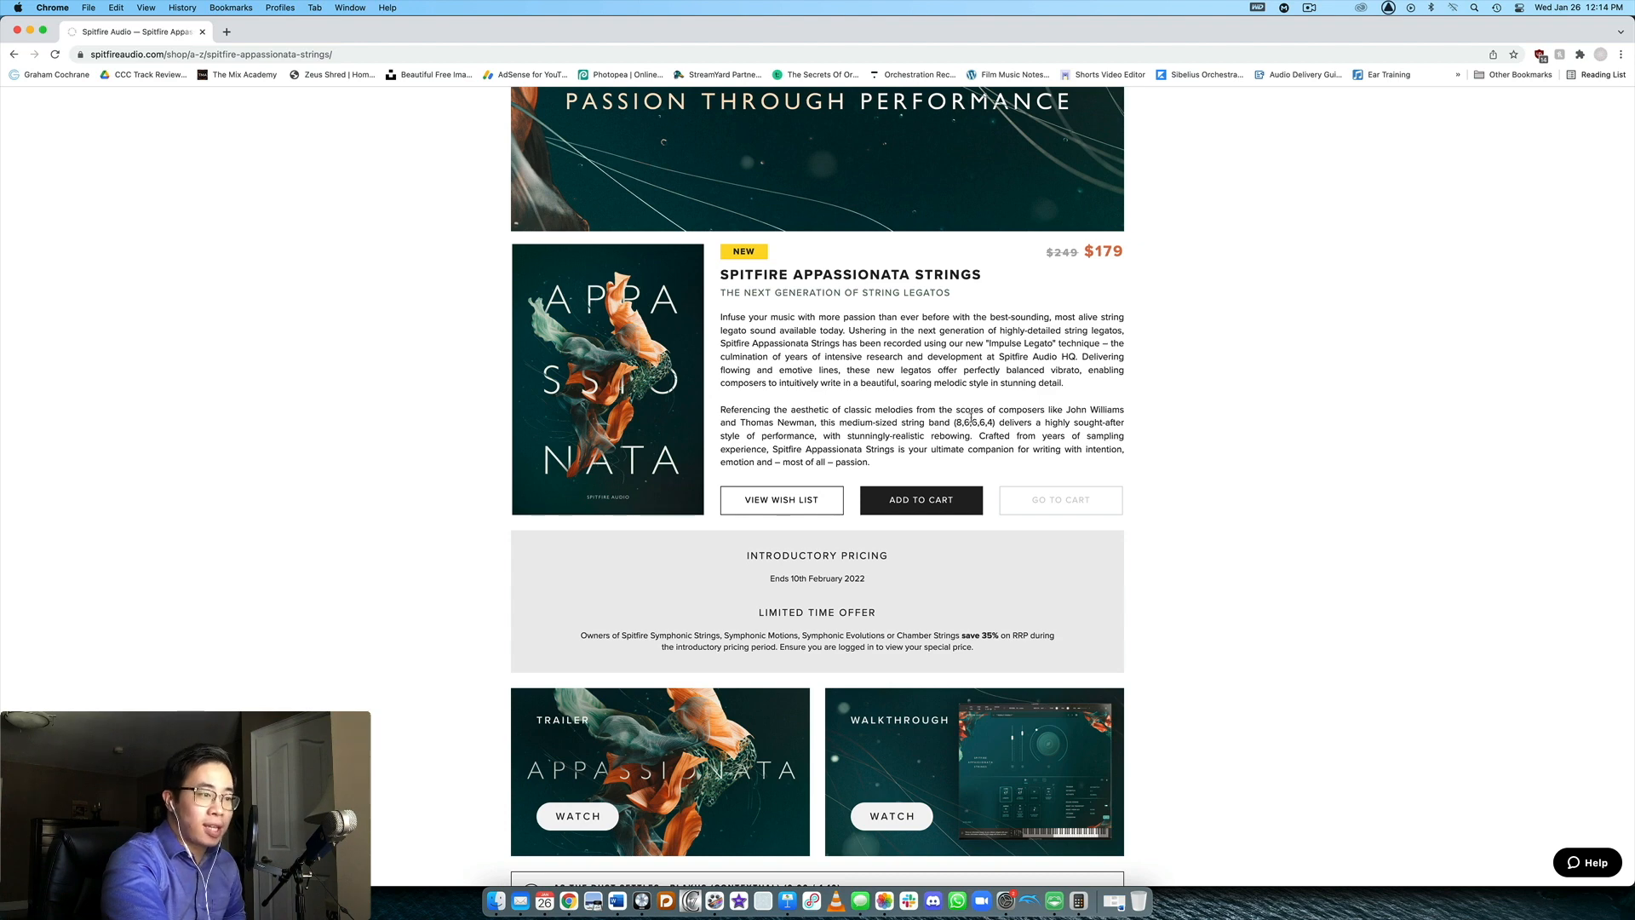
pyautogui.scroll(-1, 974, 415)
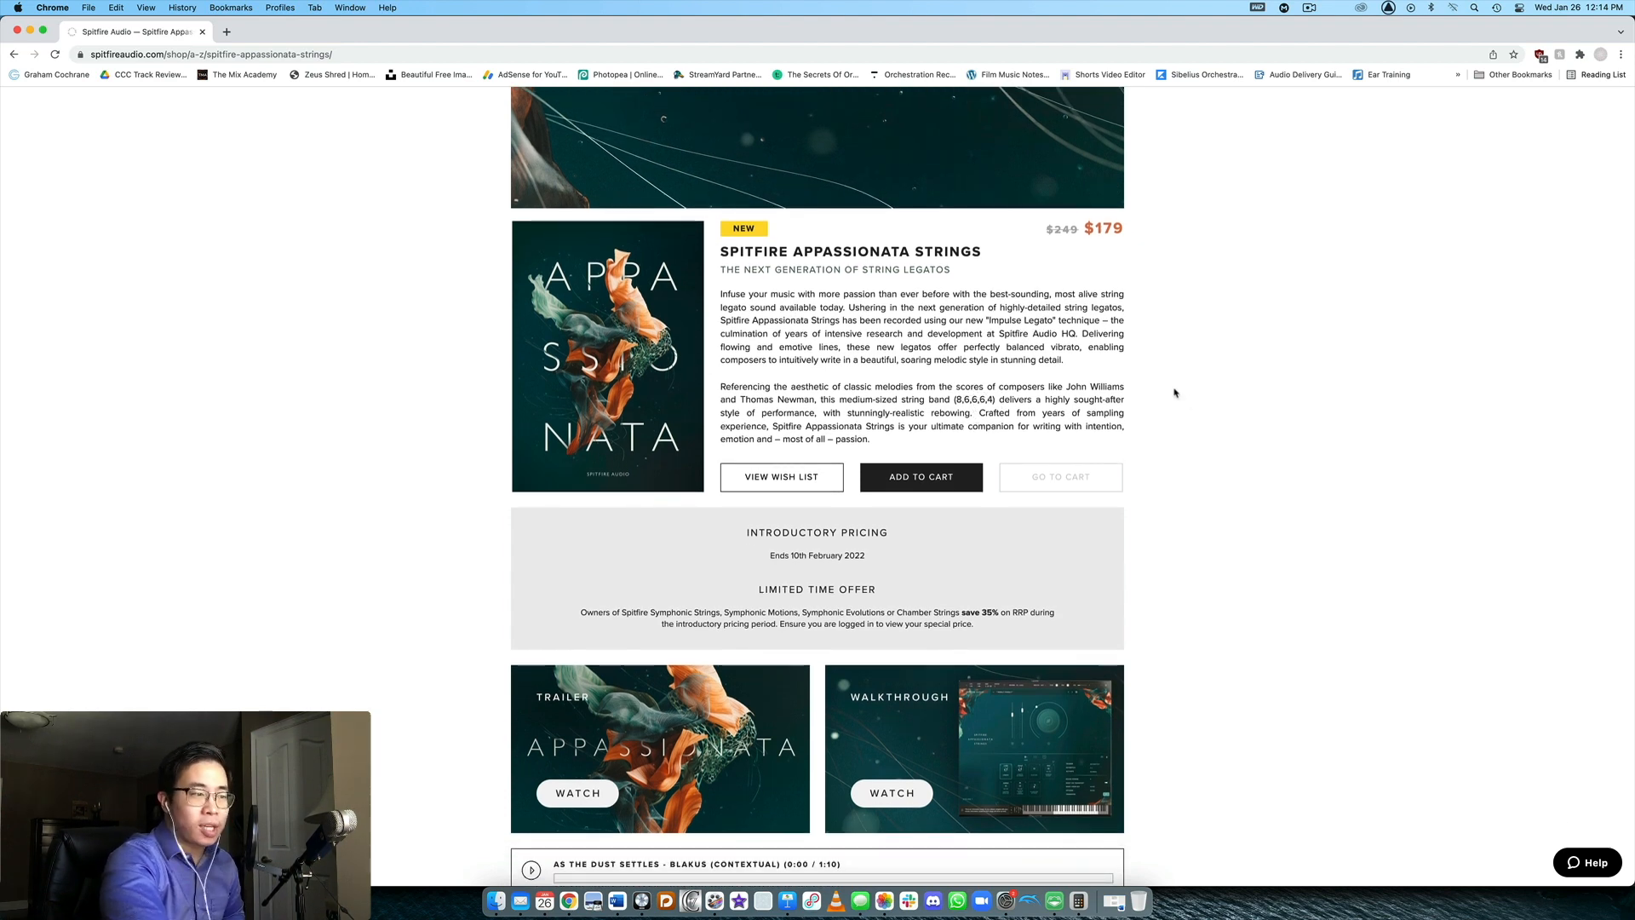
pyautogui.scroll(-5, 1210, 375)
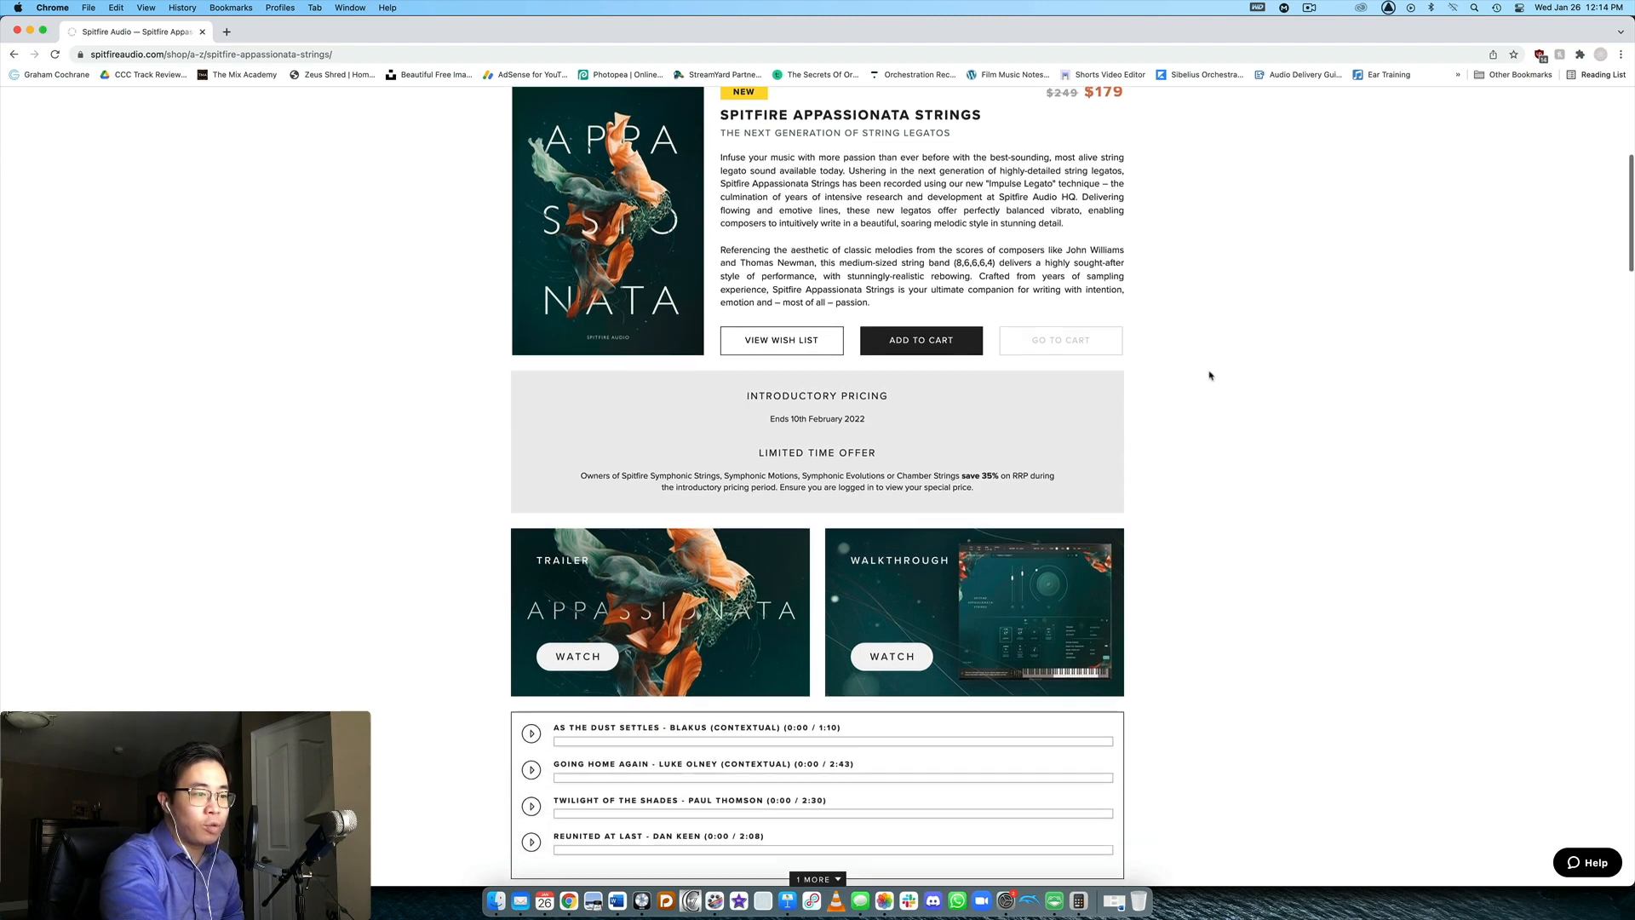
# Examine the product info, legato description, key features and recording hall sections of the Appassionata Strings page
pyautogui.scroll(-4, 1210, 376)
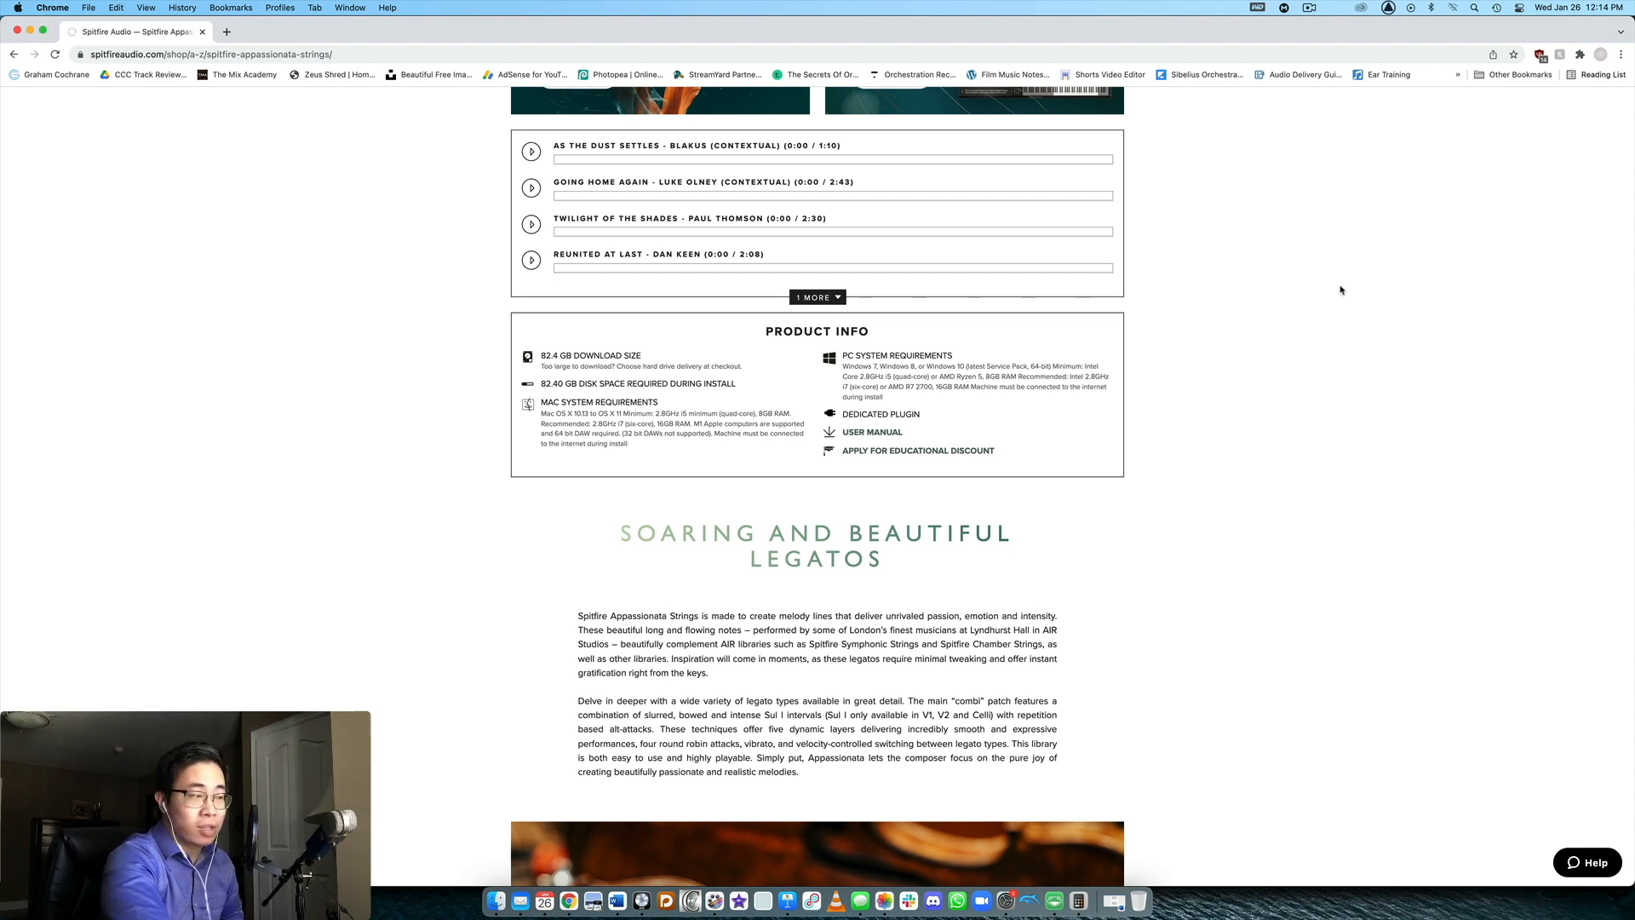
pyautogui.scroll(-10, 1325, 276)
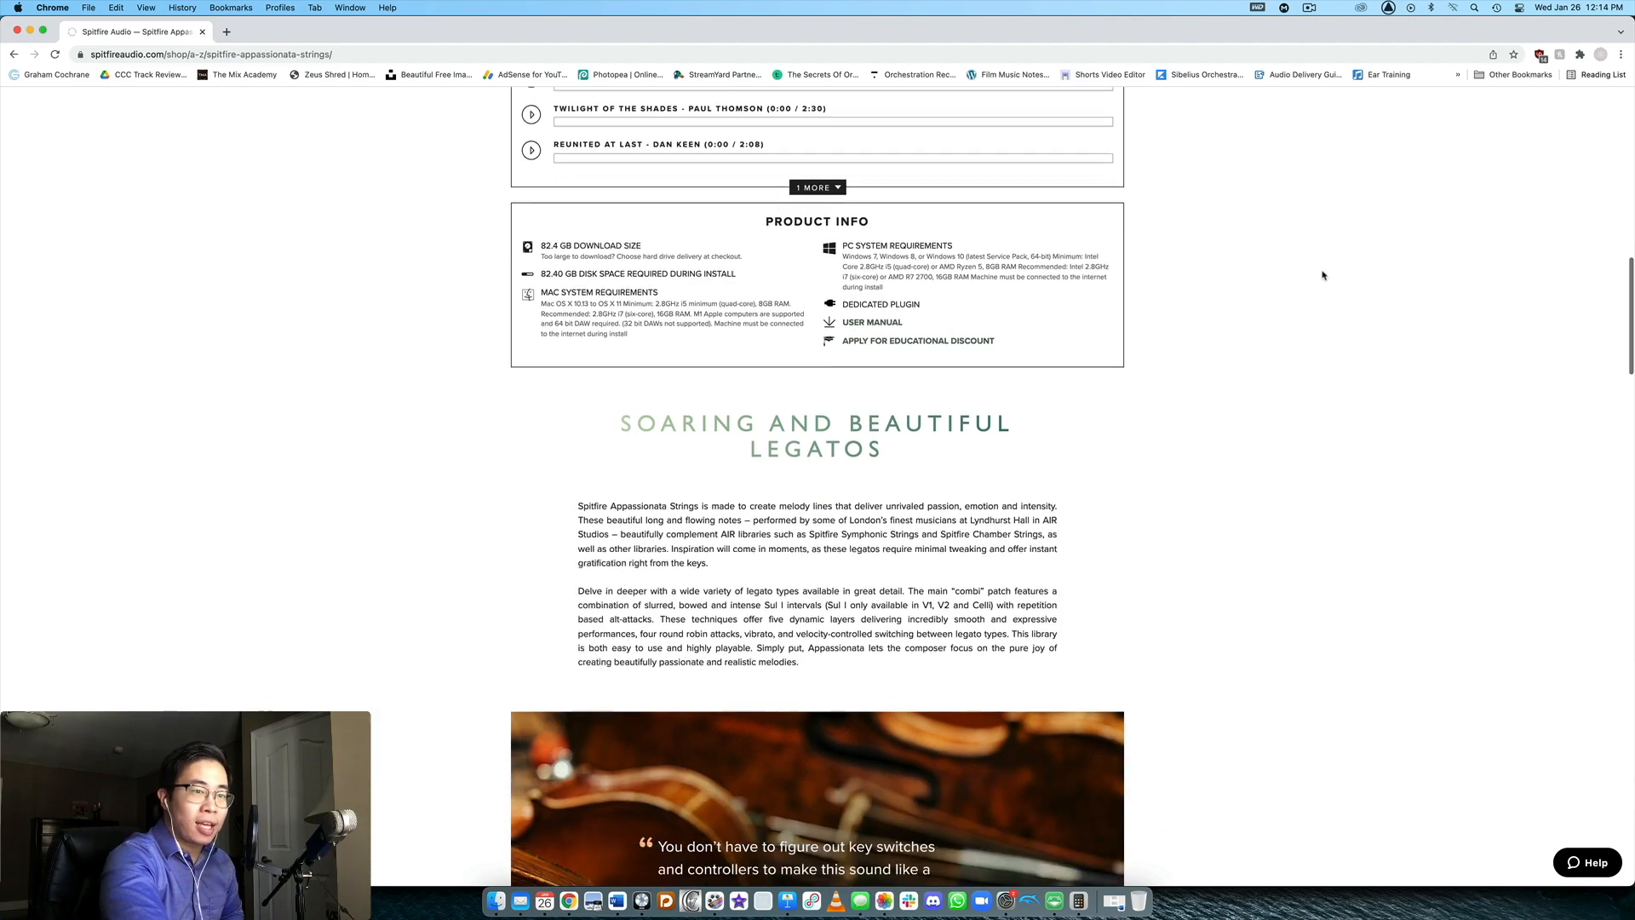
pyautogui.scroll(-14, 1322, 275)
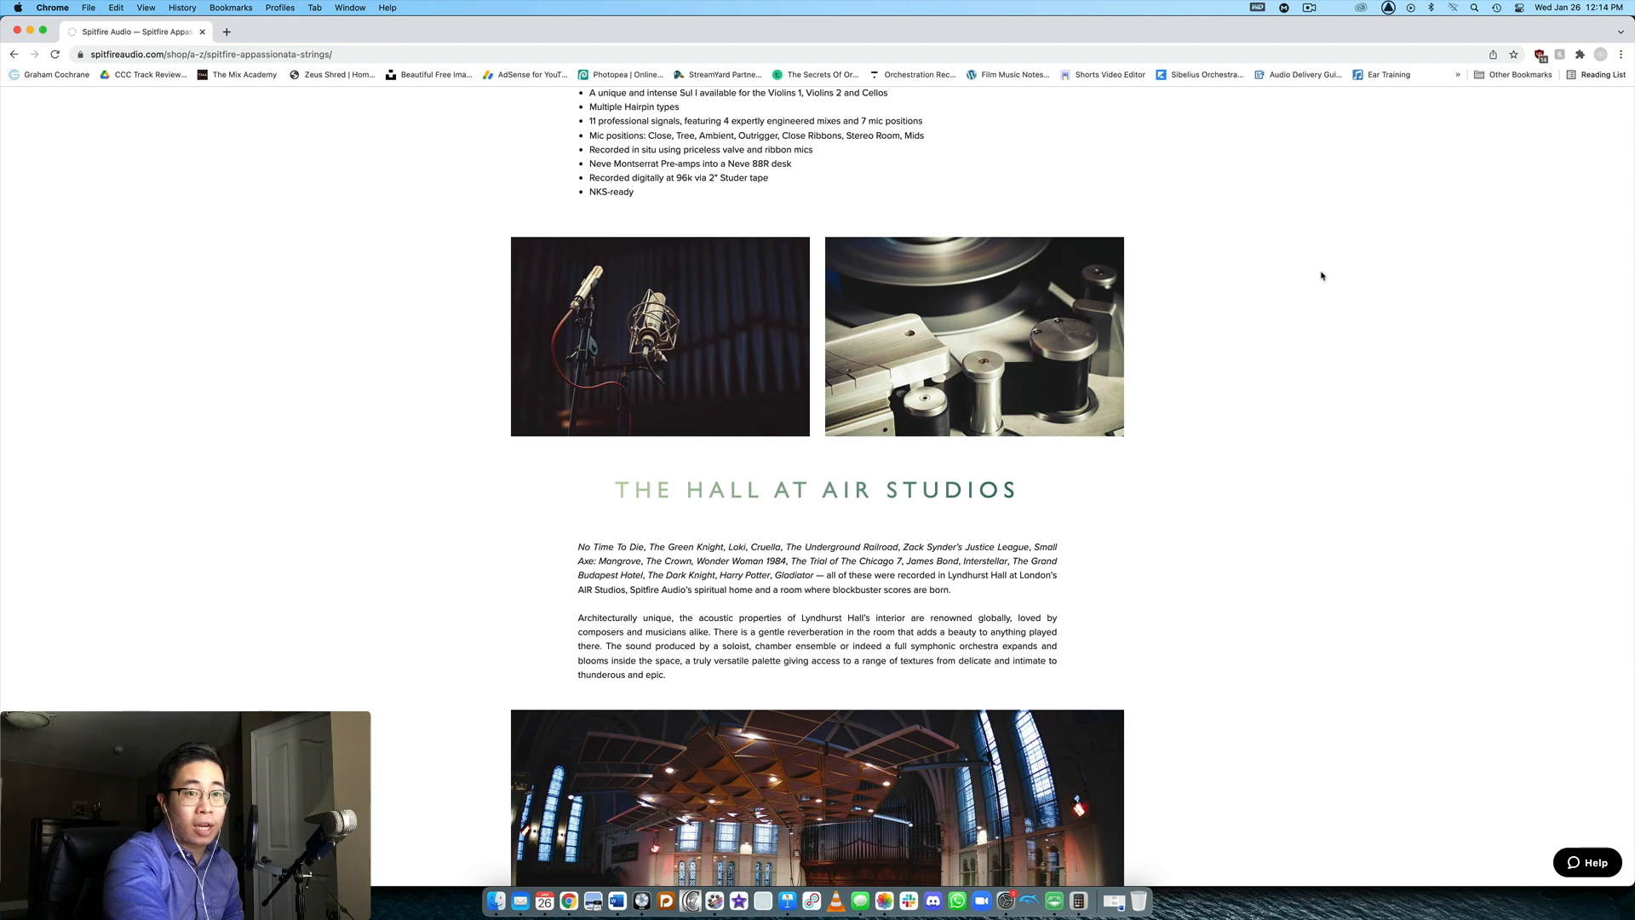
pyautogui.scroll(8, 1322, 275)
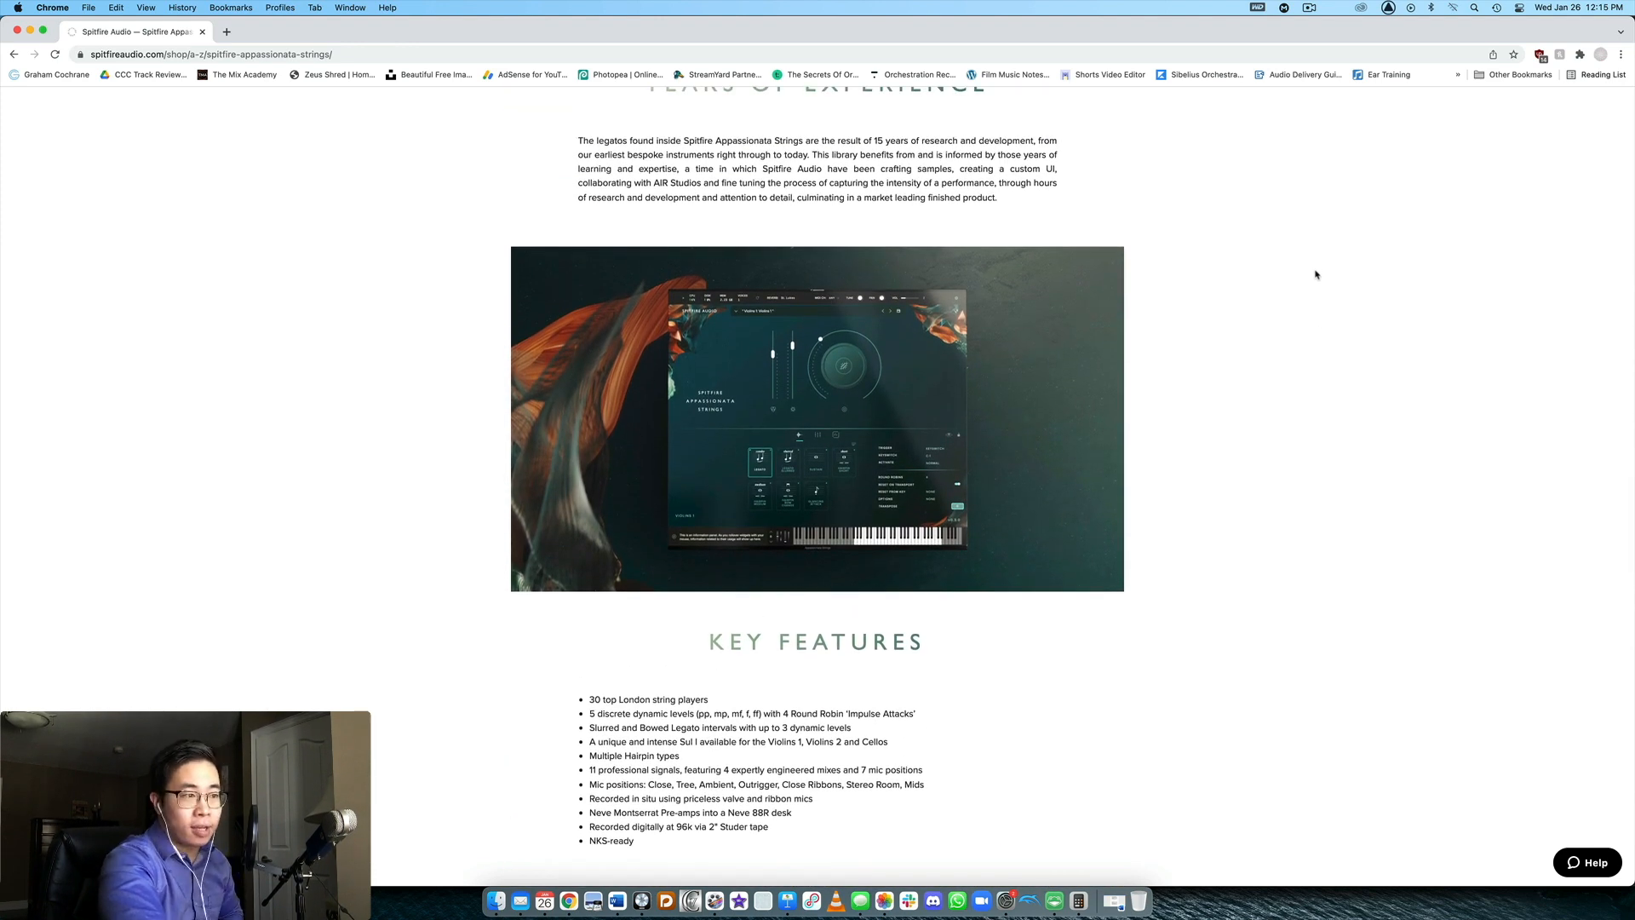
pyautogui.scroll(15, 1320, 275)
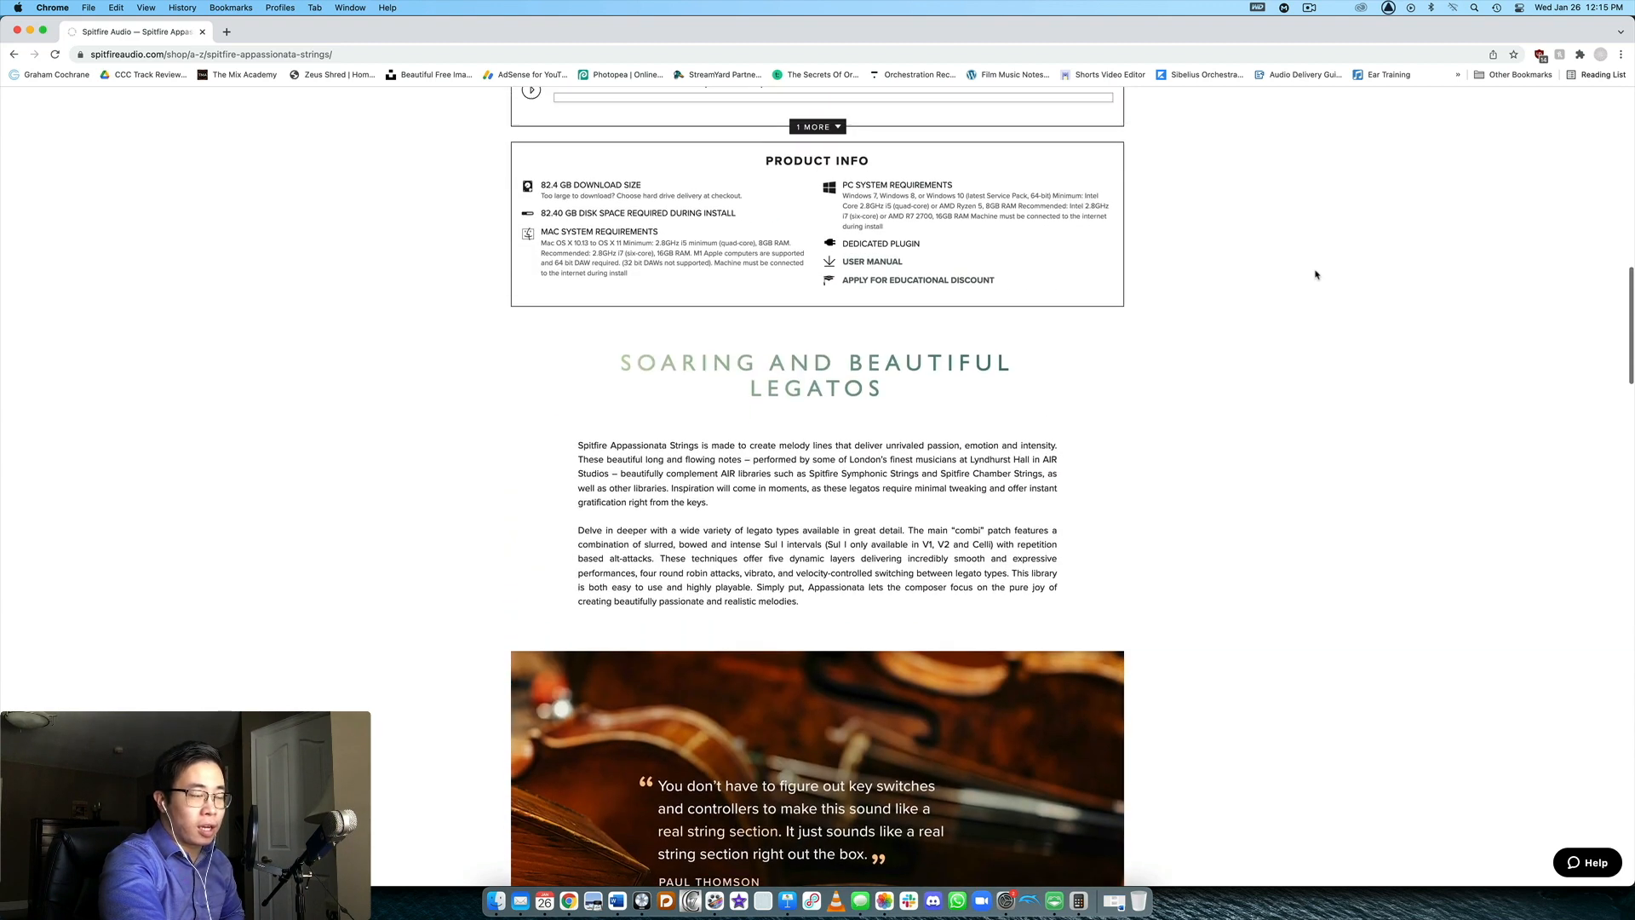
pyautogui.scroll(2, 1316, 274)
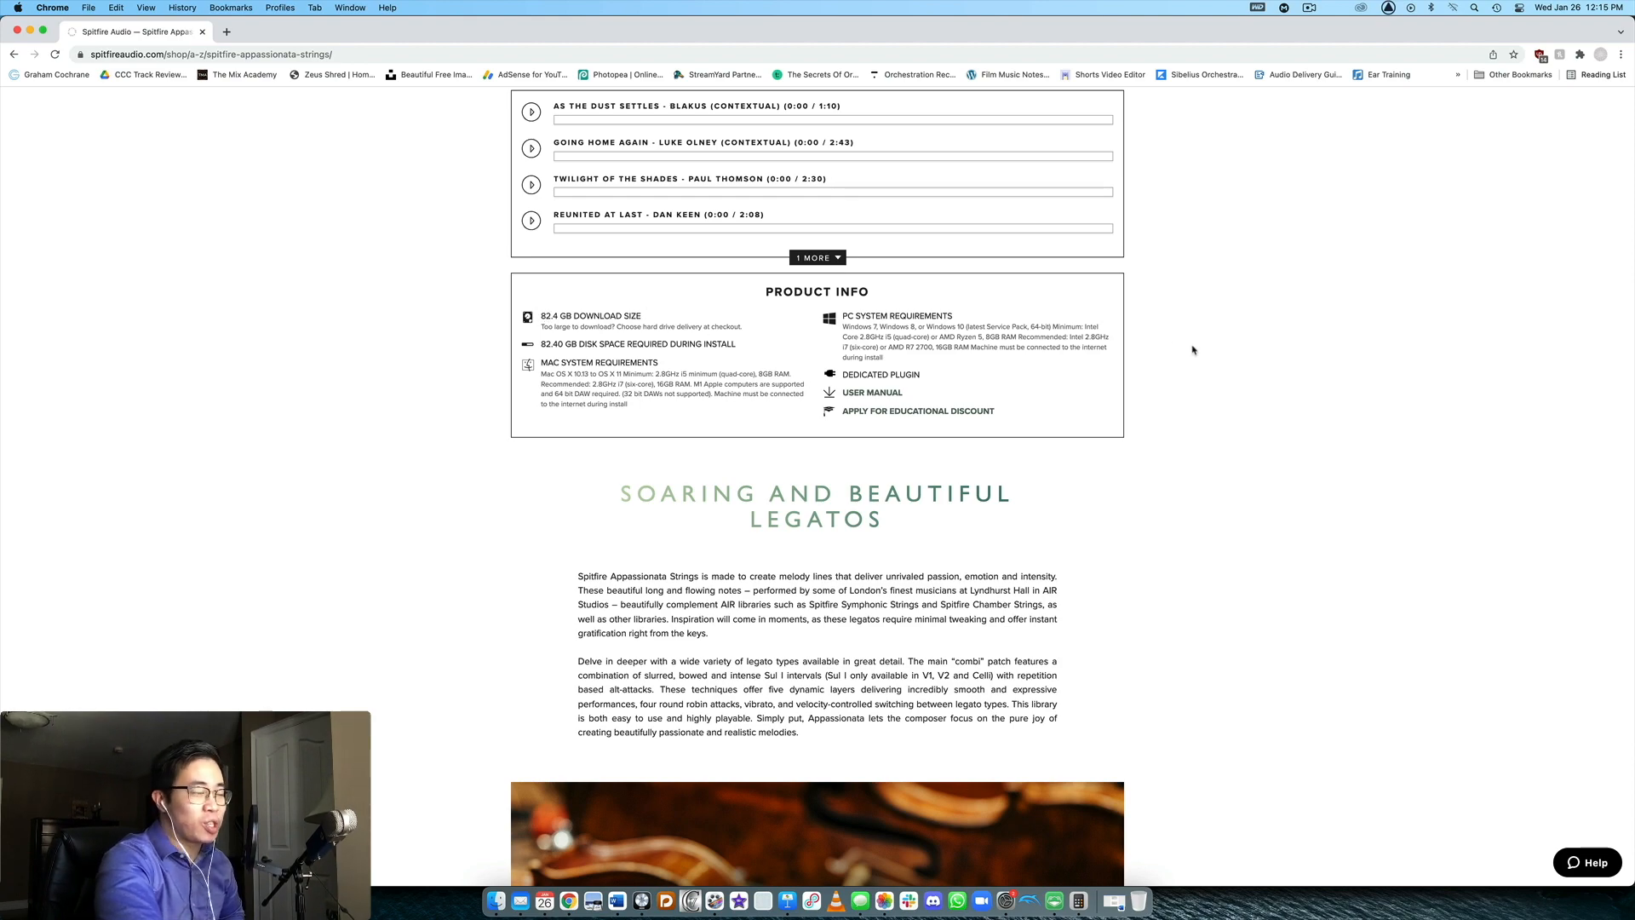
pyautogui.scroll(1, 1195, 352)
pyautogui.scroll(-15, 1197, 354)
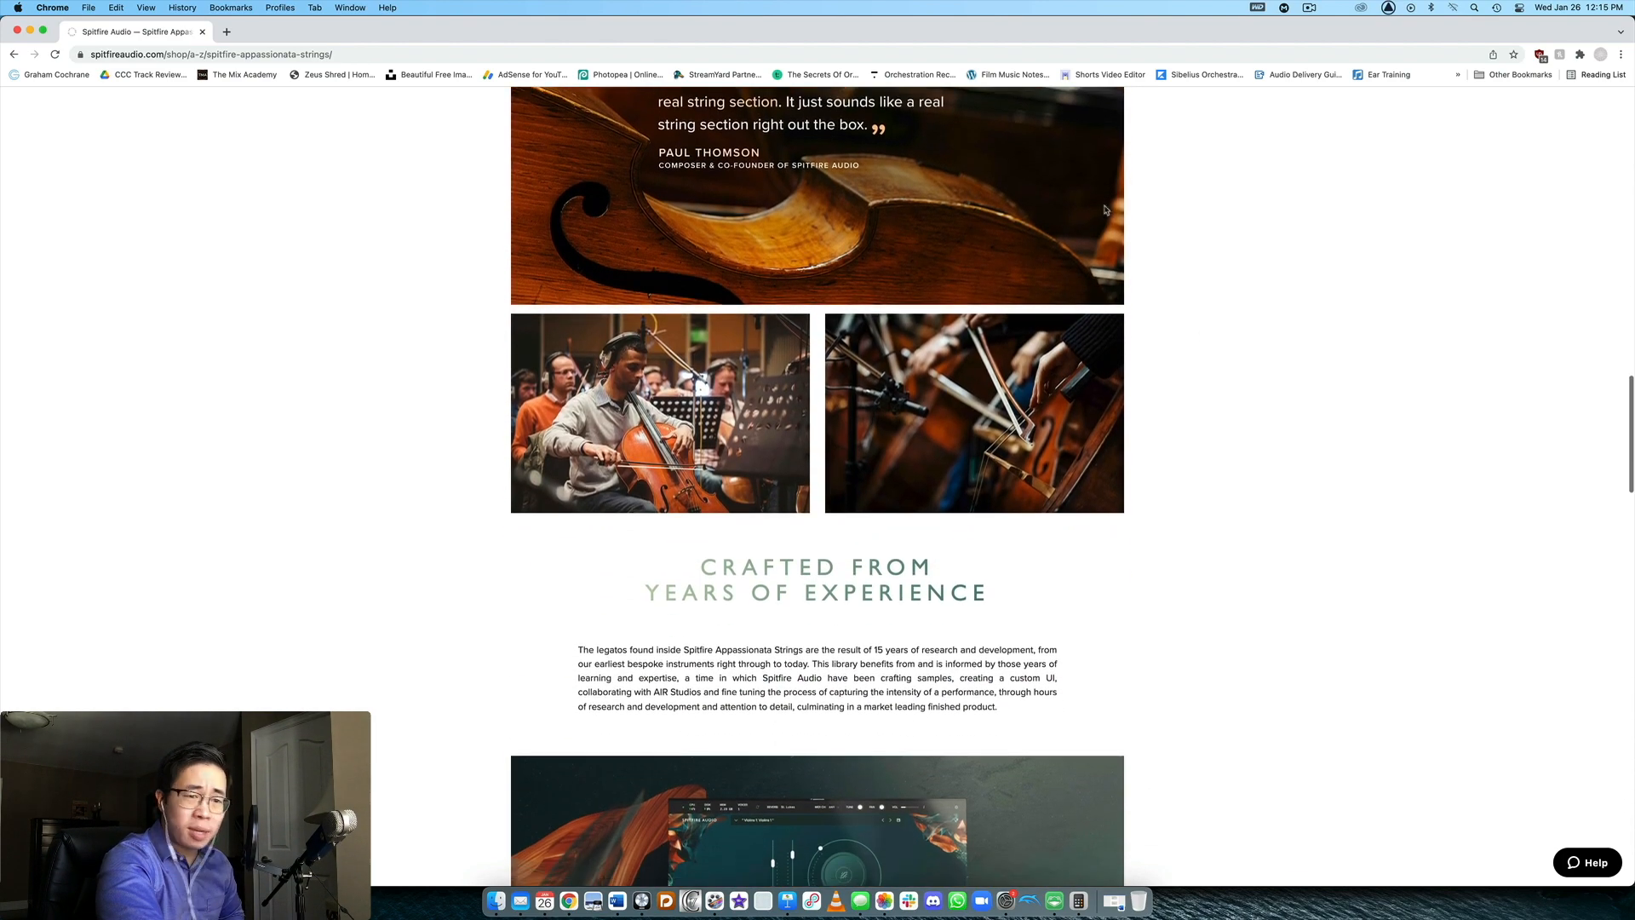
pyautogui.scroll(-10, 1146, 252)
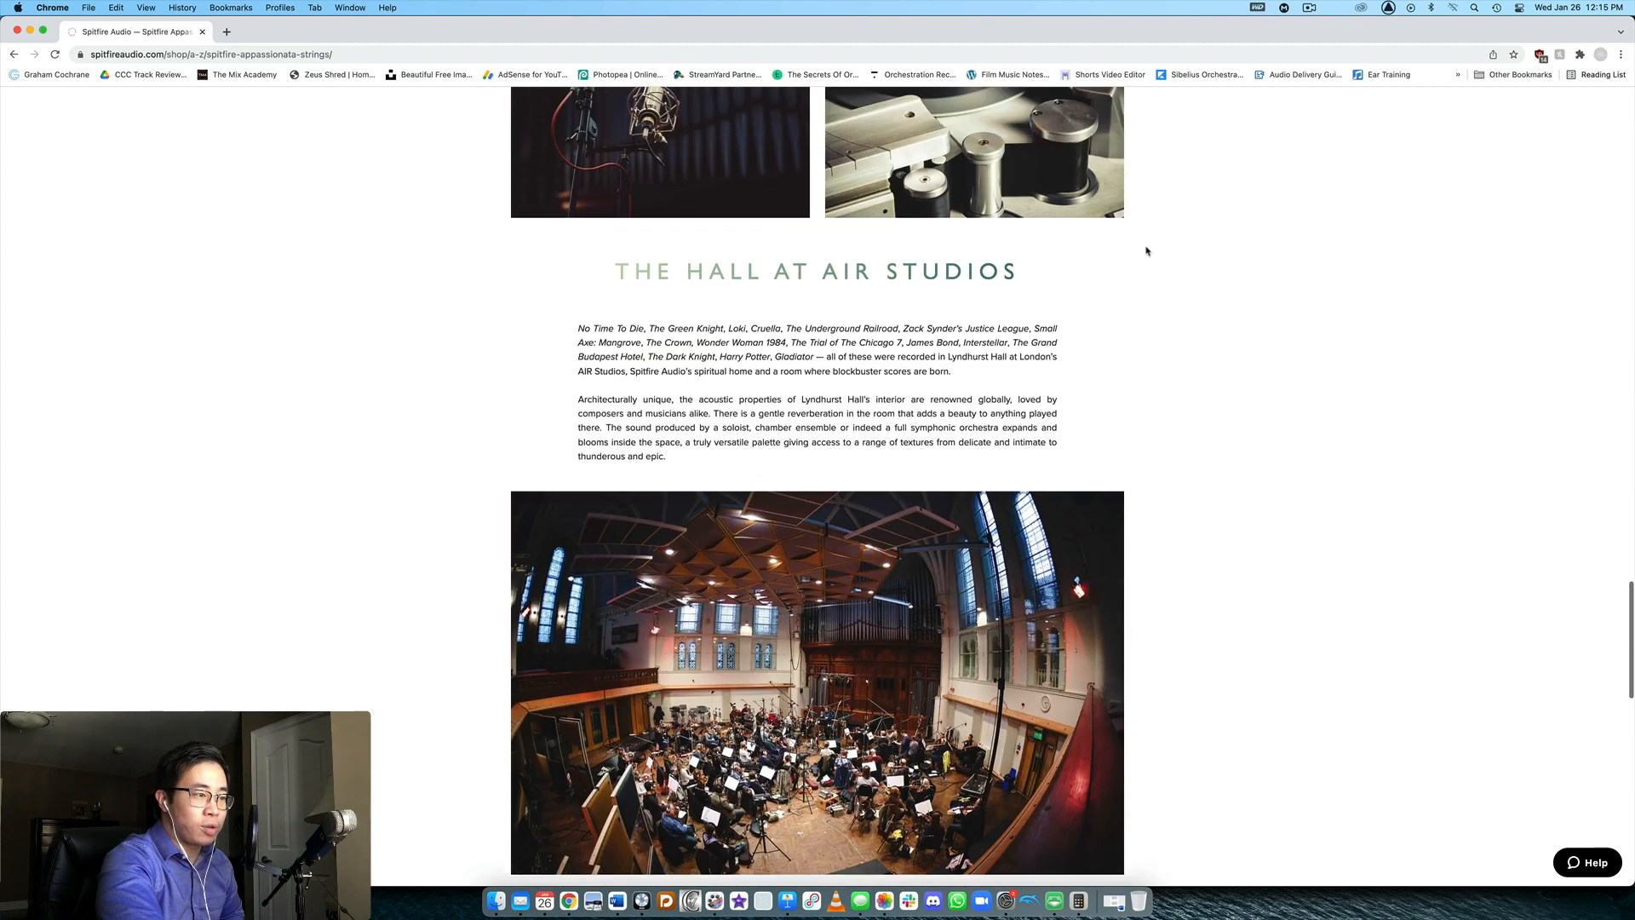
pyautogui.scroll(5, 1146, 252)
pyautogui.scroll(2, 1146, 252)
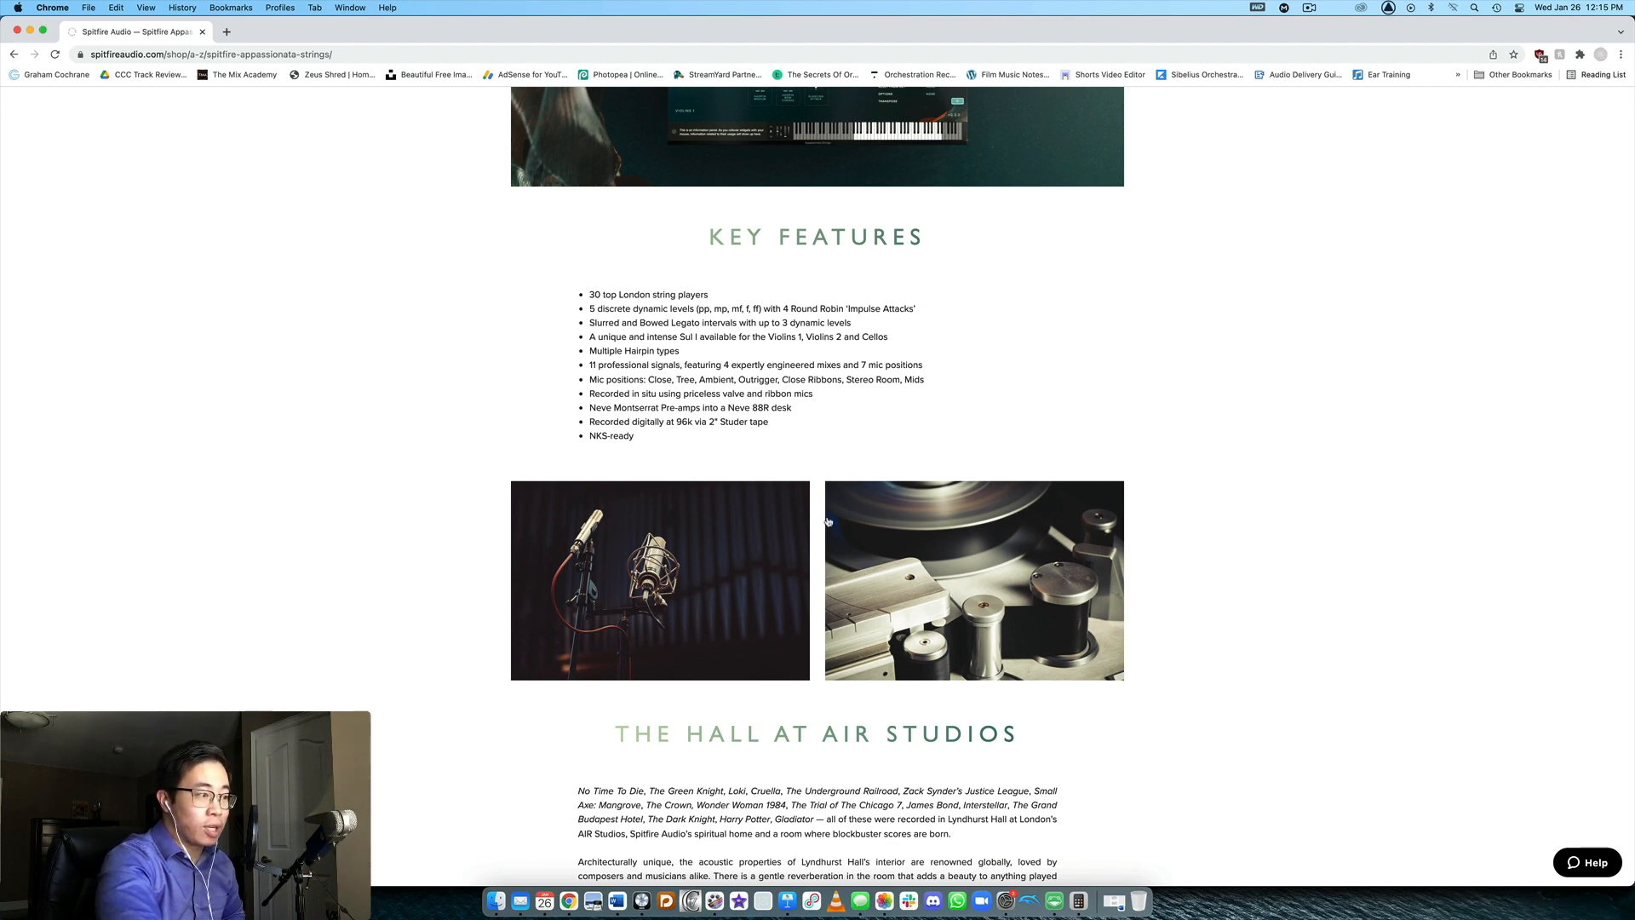
# Switch to Logic Pro and reposition the Violins 1 Appassionata Strings plugin window over the project
pyautogui.click(643, 901)
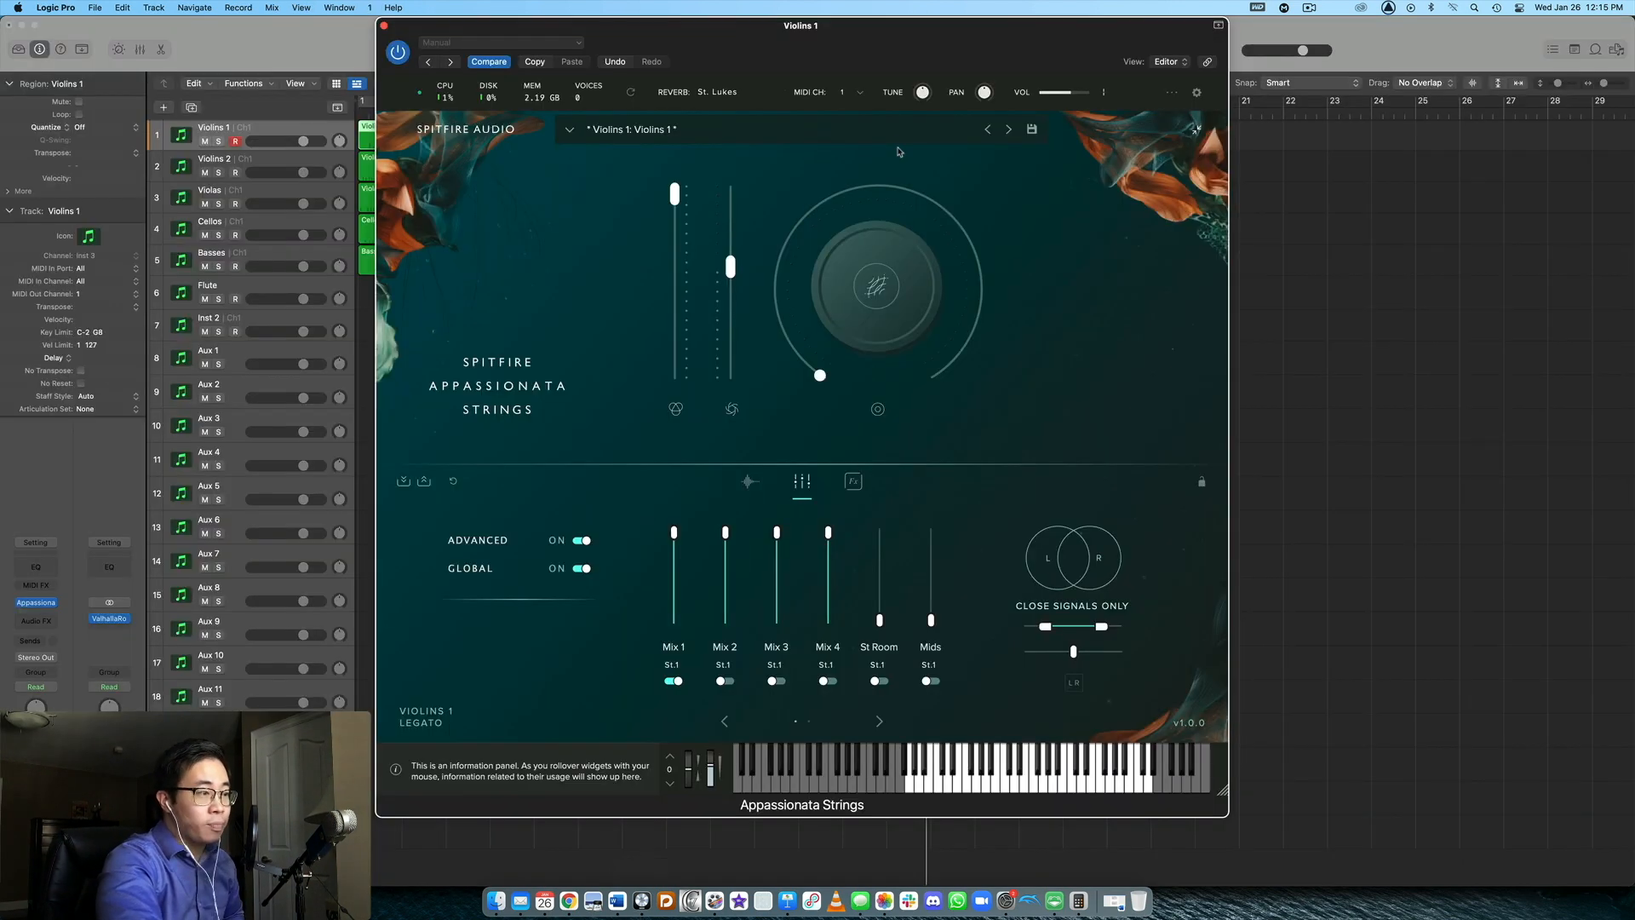
pyautogui.moveTo(831, 65); pyautogui.dragTo(863, 51)
pyautogui.moveTo(906, 184)
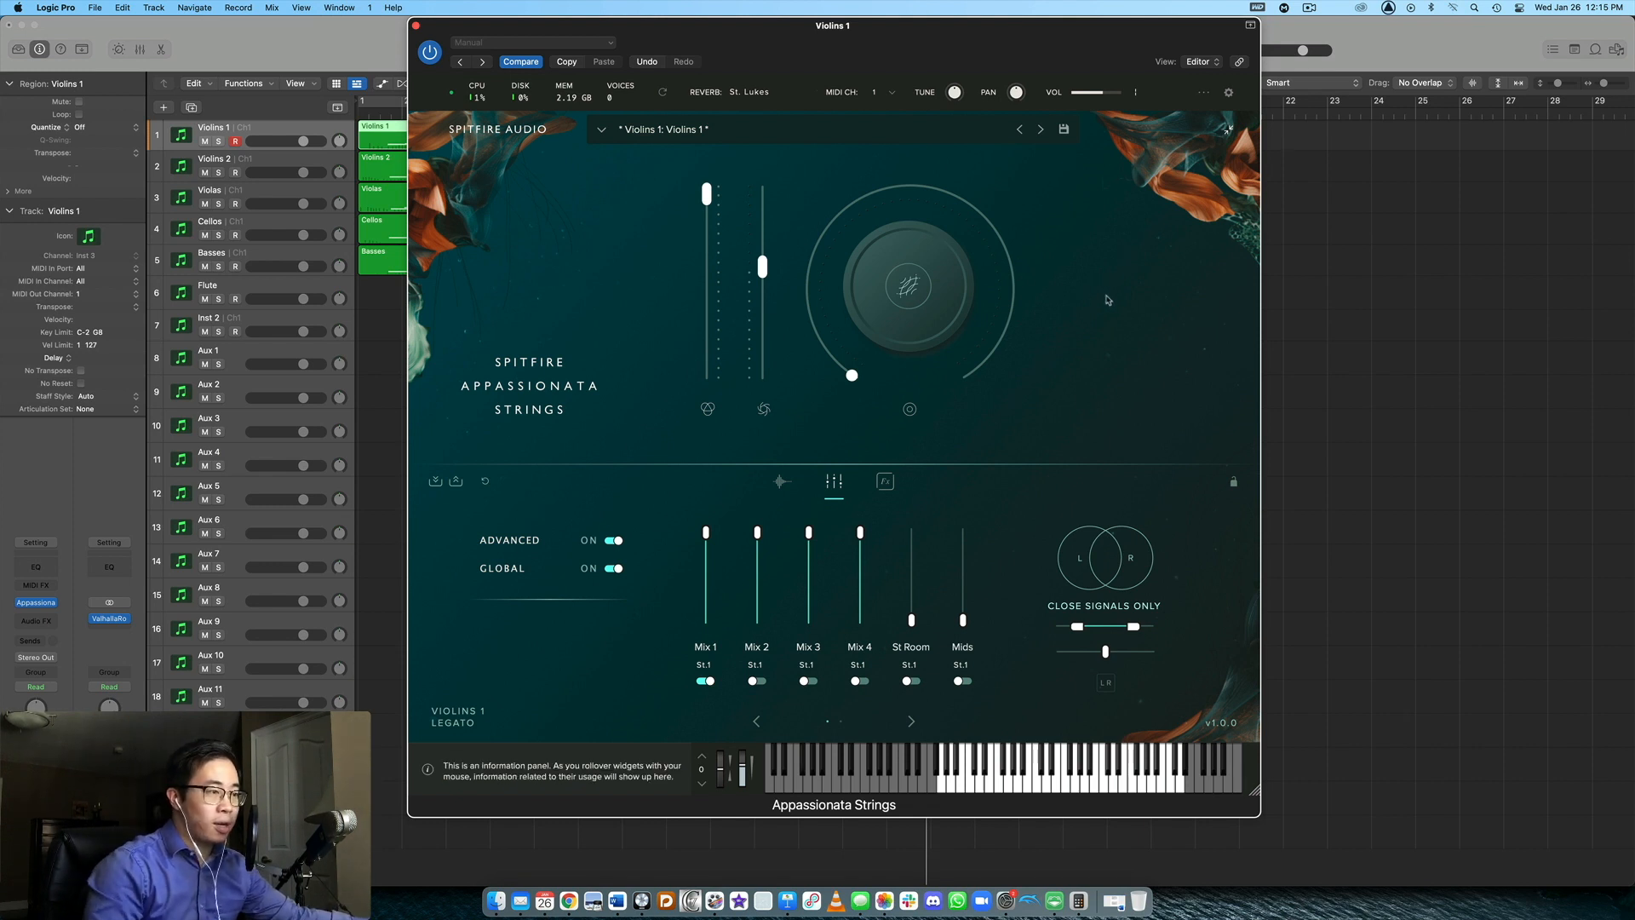
# Show the Violins 1 technique set and audition the Hairpin Medium and Glancing Attack techniques
pyautogui.click(782, 482)
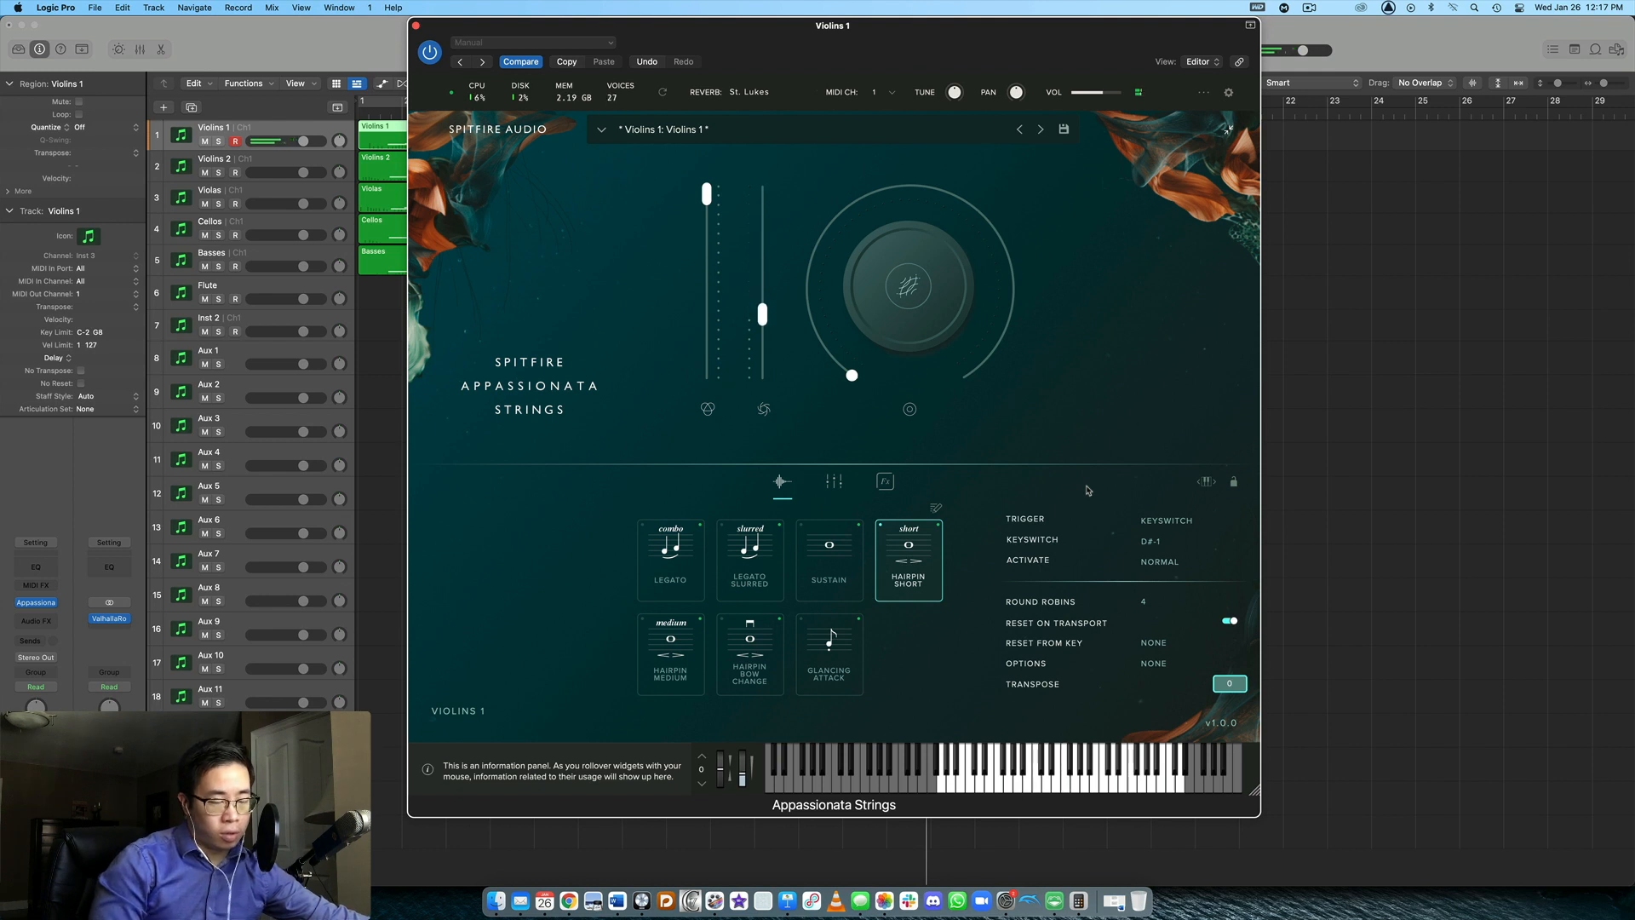
pyautogui.click(654, 637)
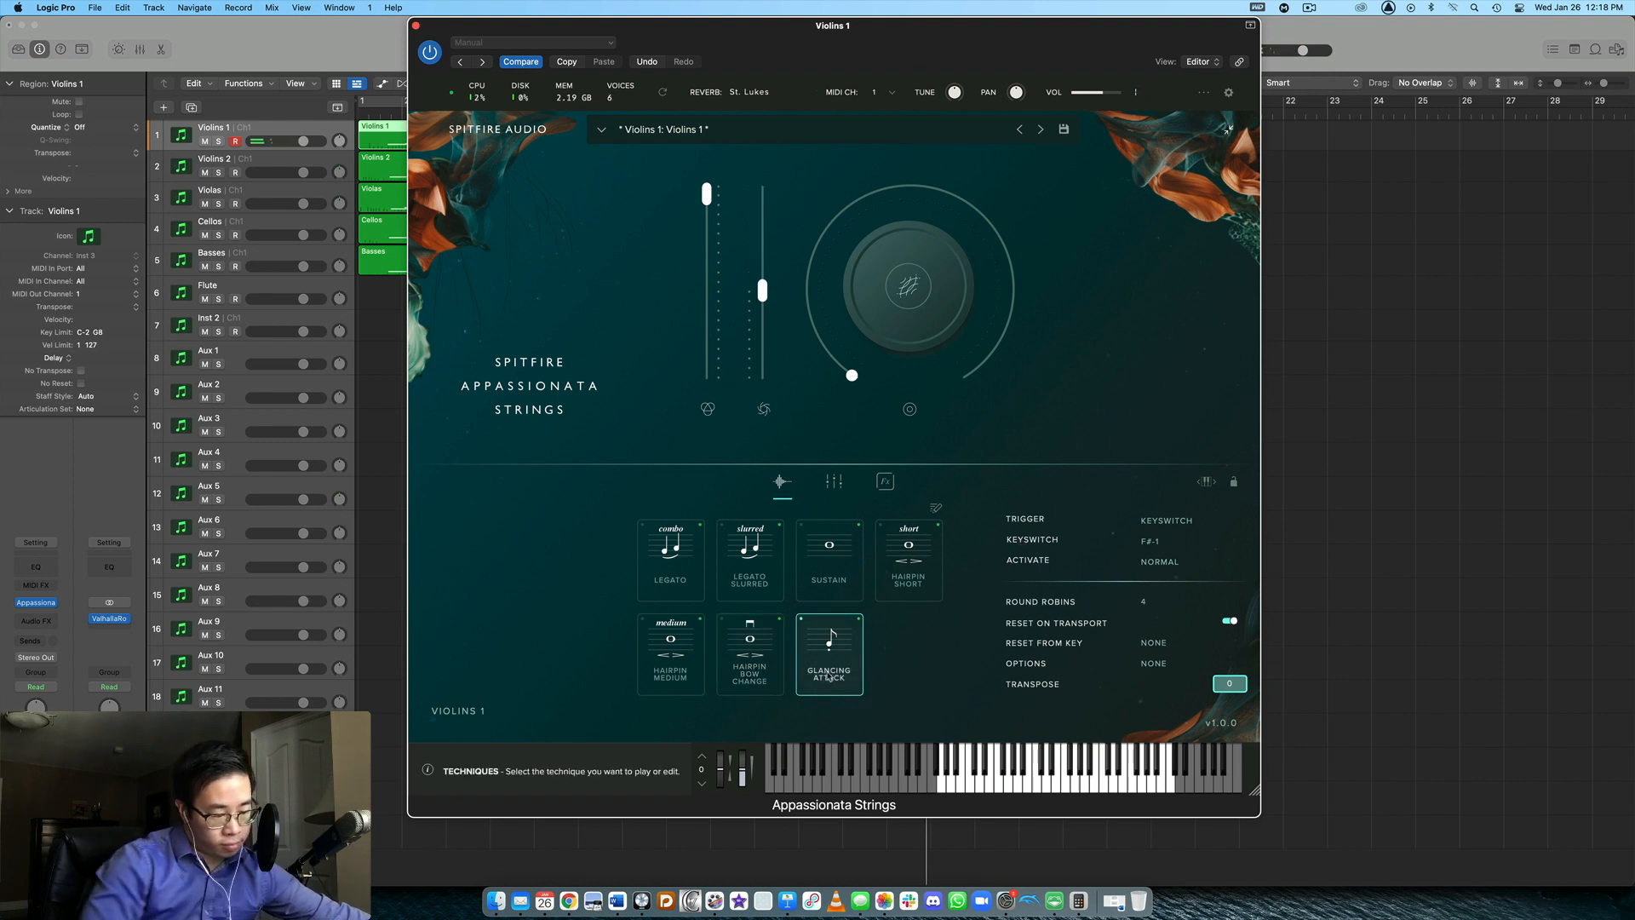
pyautogui.click(830, 674)
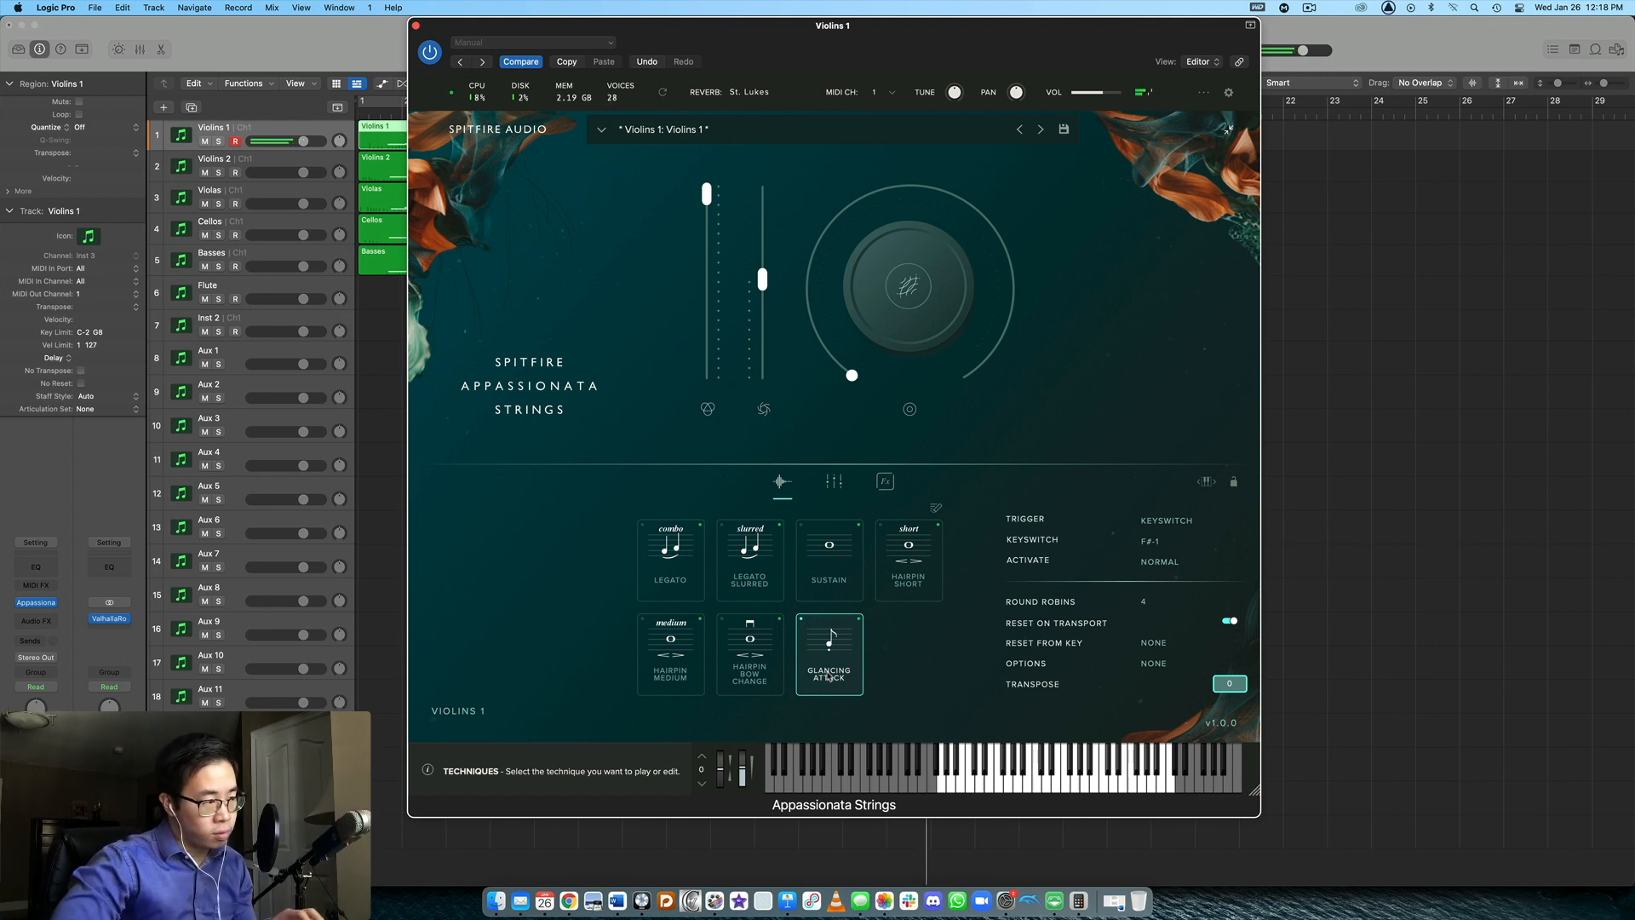
# Go to the Violins 2 track, audition its Hairpin Bow Change and Glancing Attack techniques, and close its plugin window
pyautogui.press('Down')
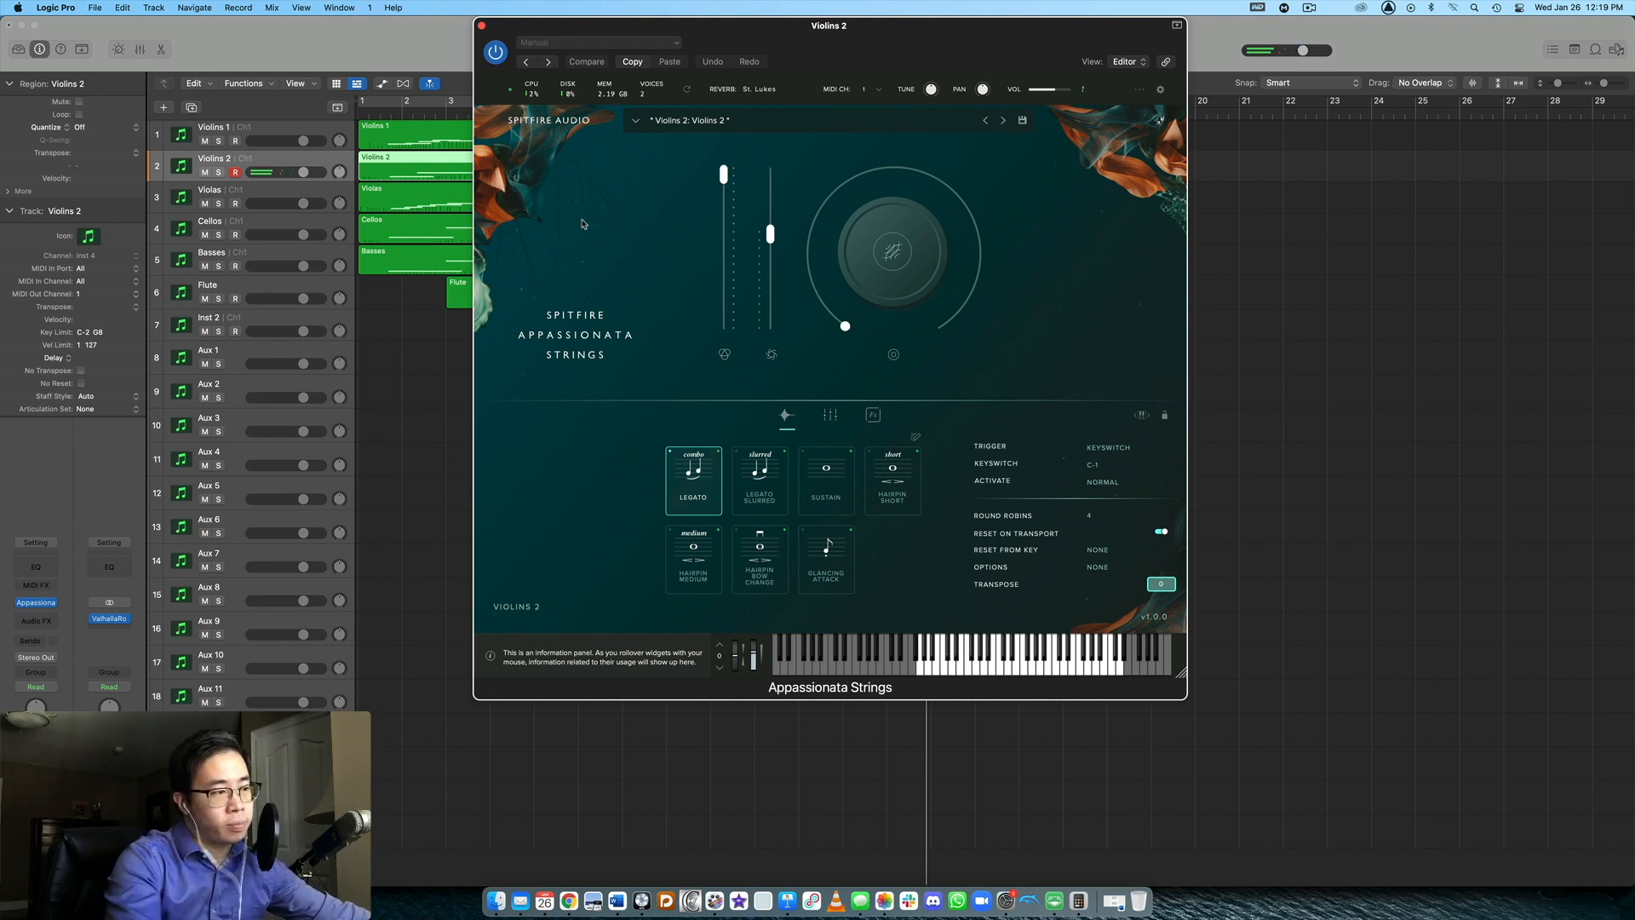
pyautogui.click(742, 564)
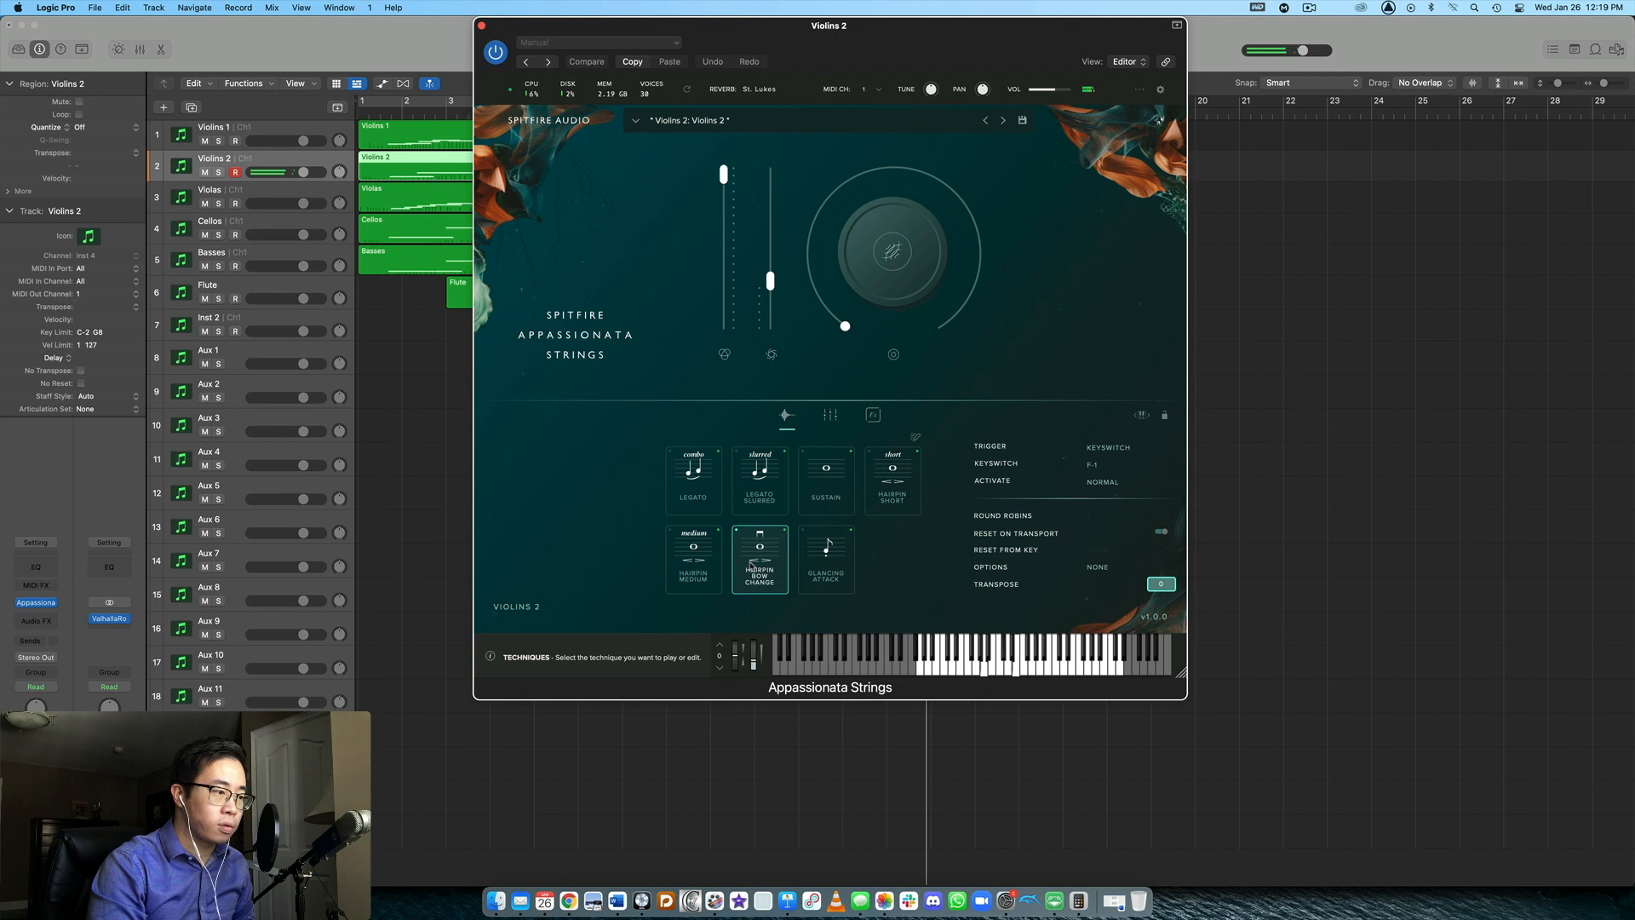
pyautogui.click(826, 576)
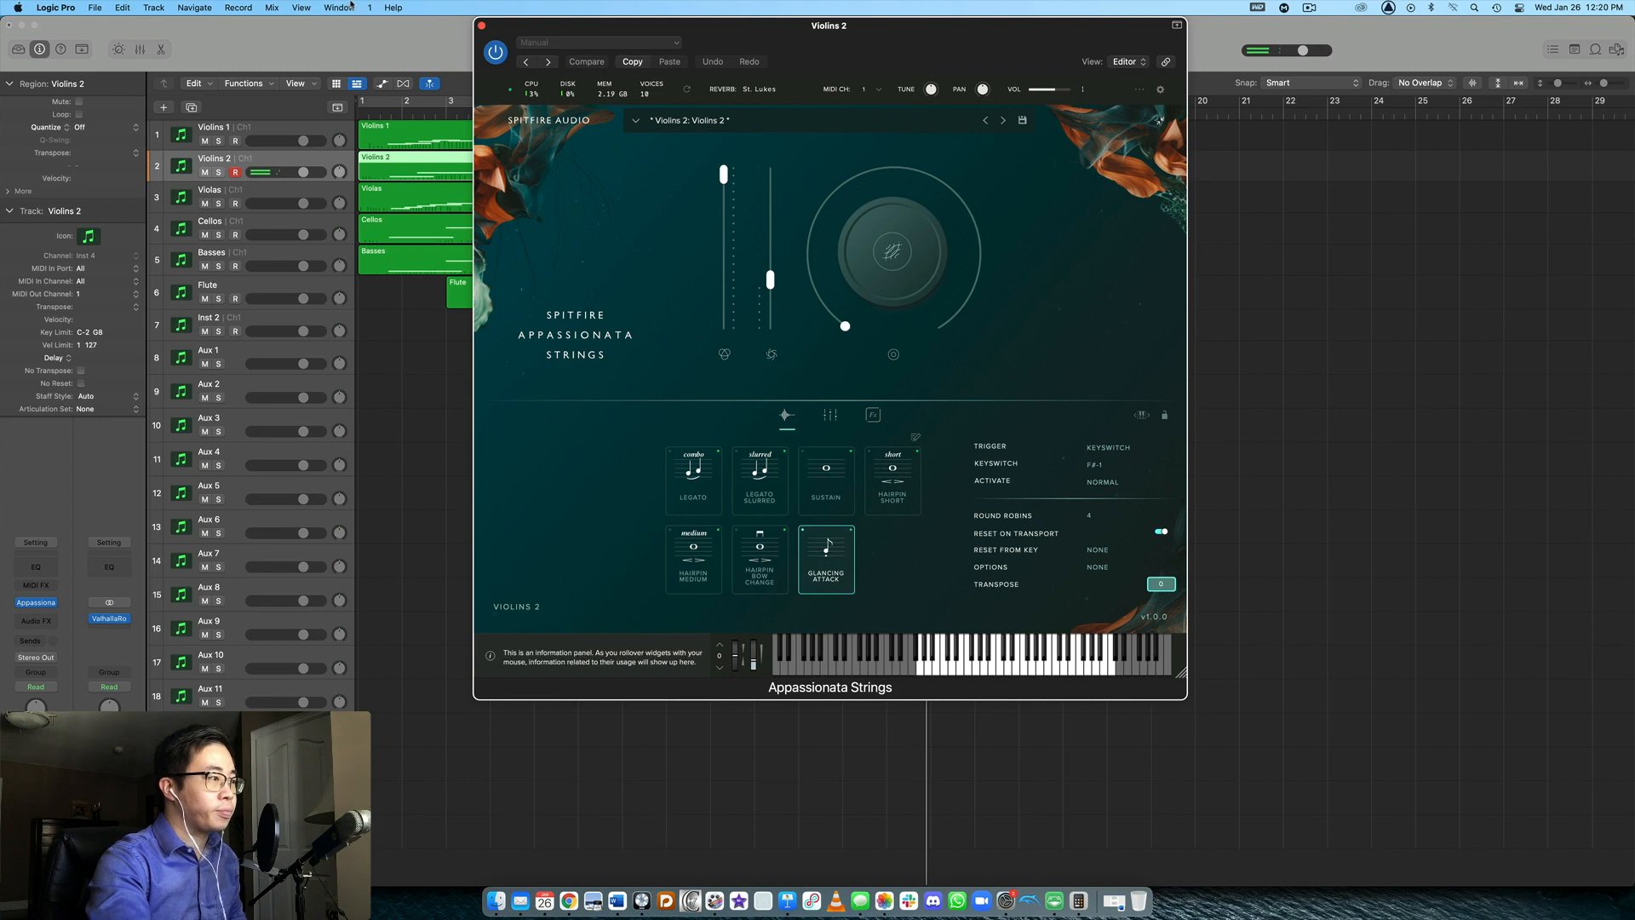
pyautogui.click(481, 26)
# Open the Violas track's Appassionata Strings instrument, audition Hairpin Bow Change, Hairpin Medium and Glancing Attack, and close it
pyautogui.click(239, 194)
pyautogui.moveTo(36, 605)
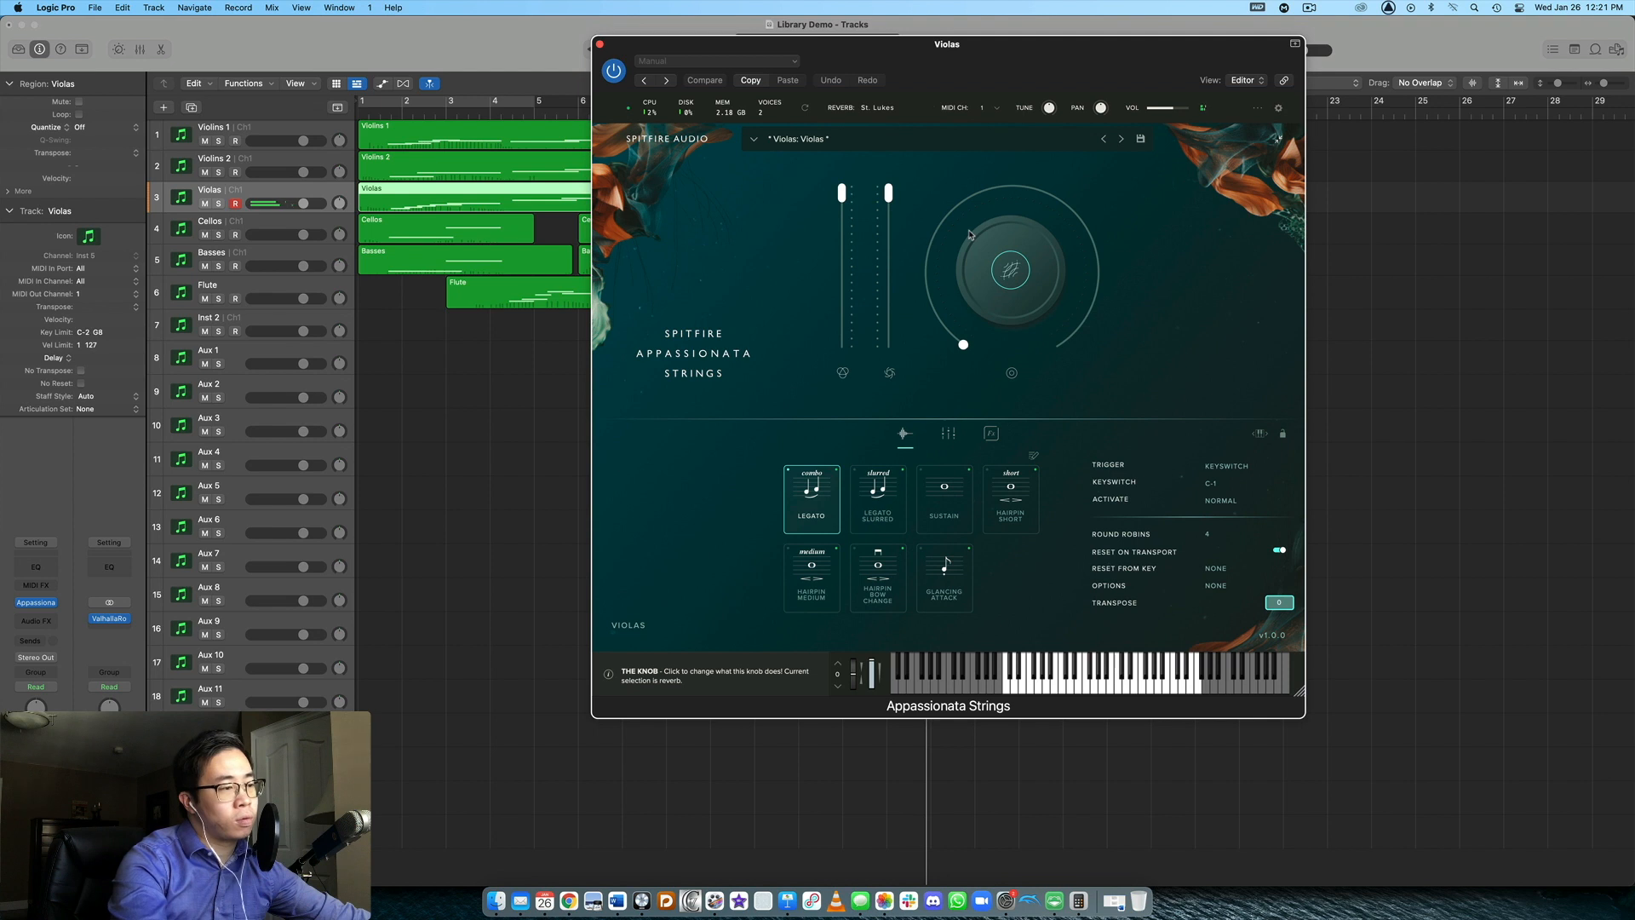
pyautogui.click(878, 569)
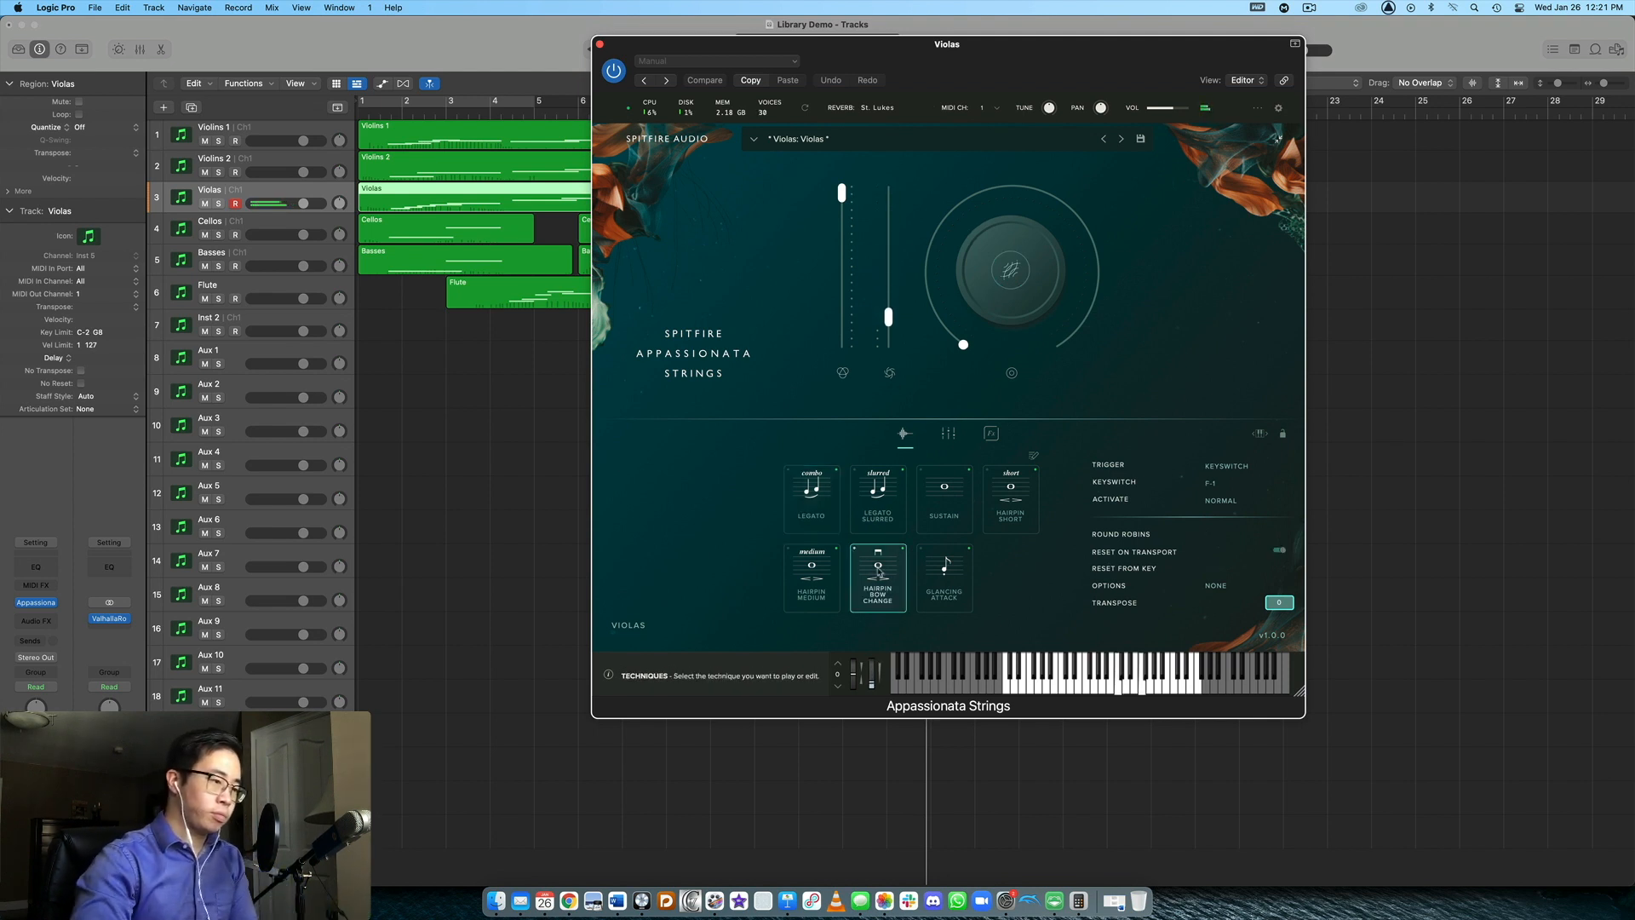
pyautogui.click(814, 577)
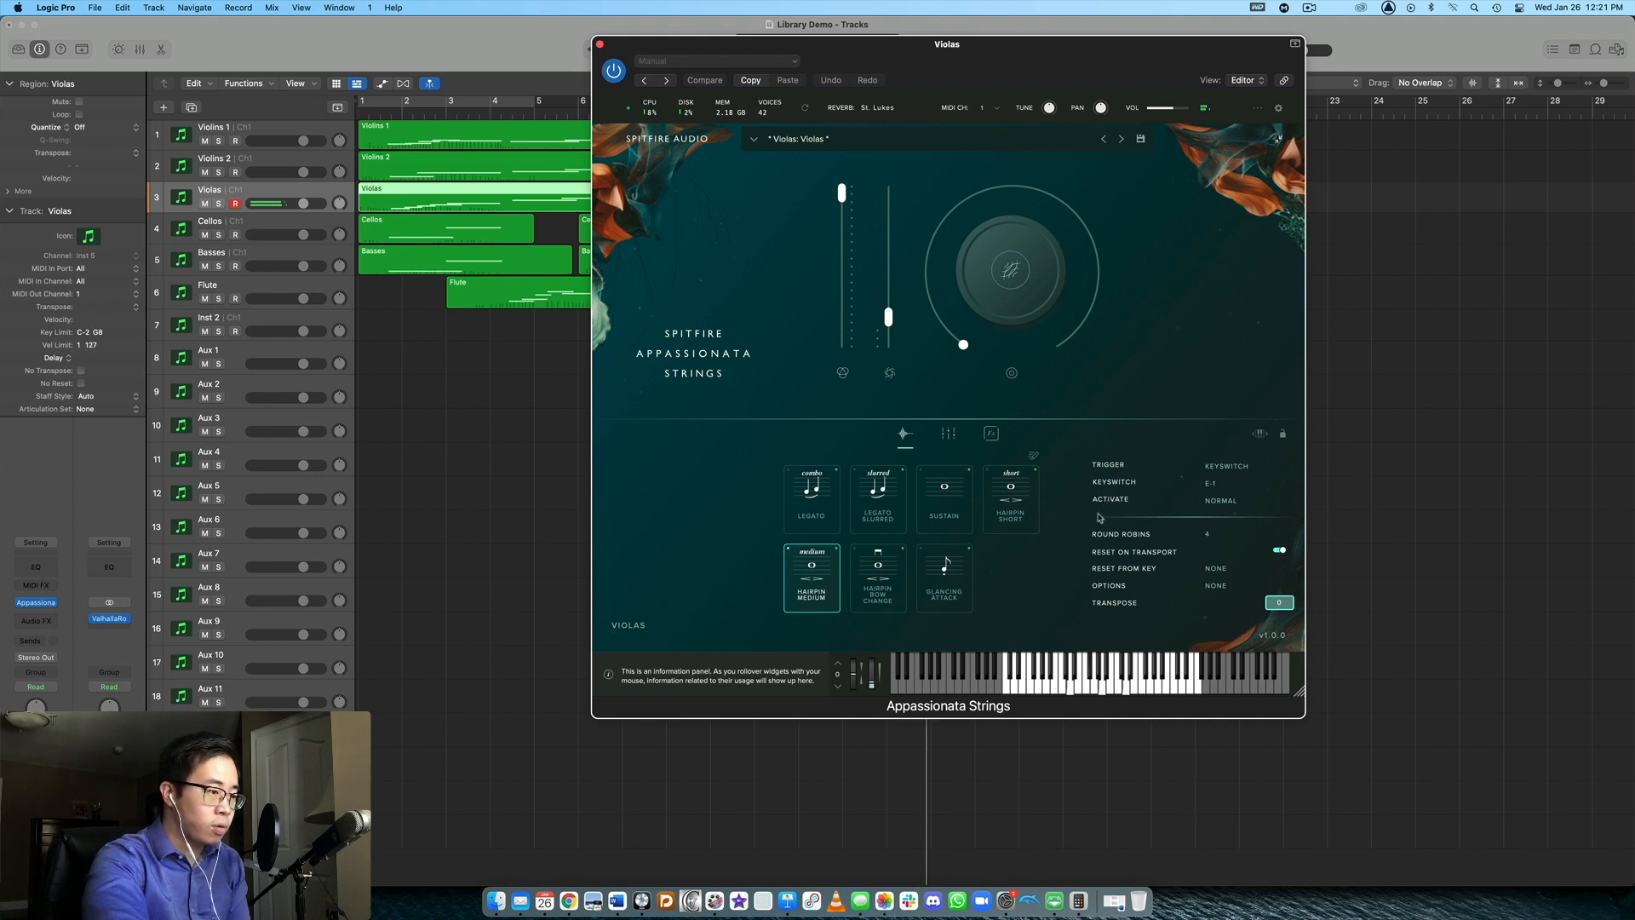
pyautogui.click(948, 572)
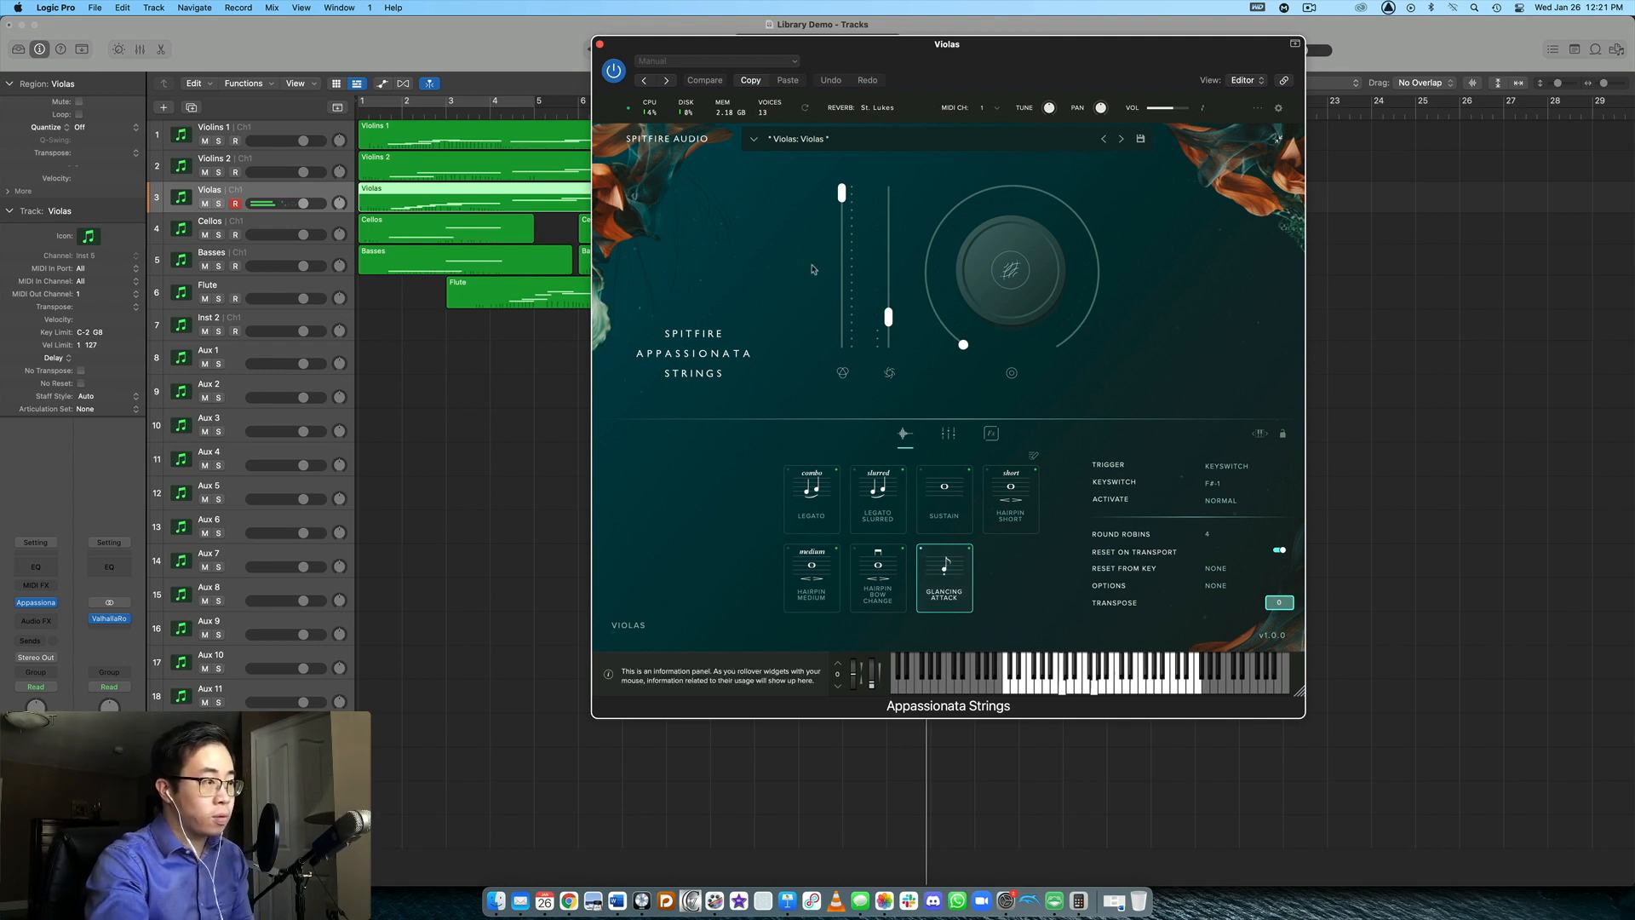
pyautogui.click(600, 45)
# Open the Cellos track's Appassionata Strings instrument, audition its Glancing Attack technique, and close the plugin window
pyautogui.click(308, 222)
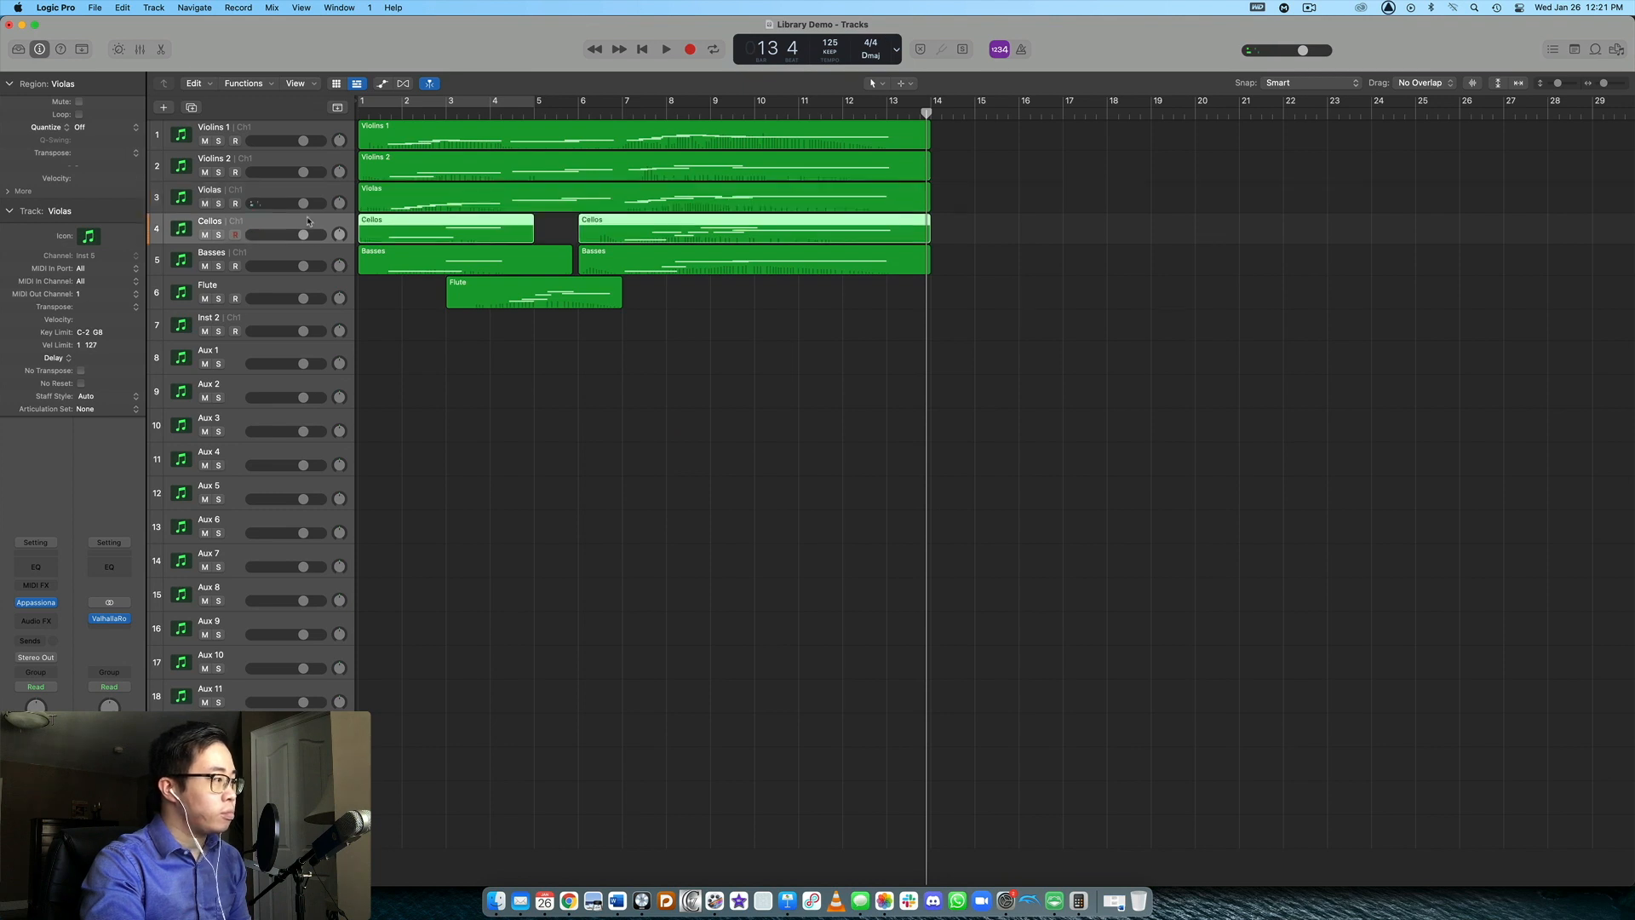
pyautogui.click(35, 602)
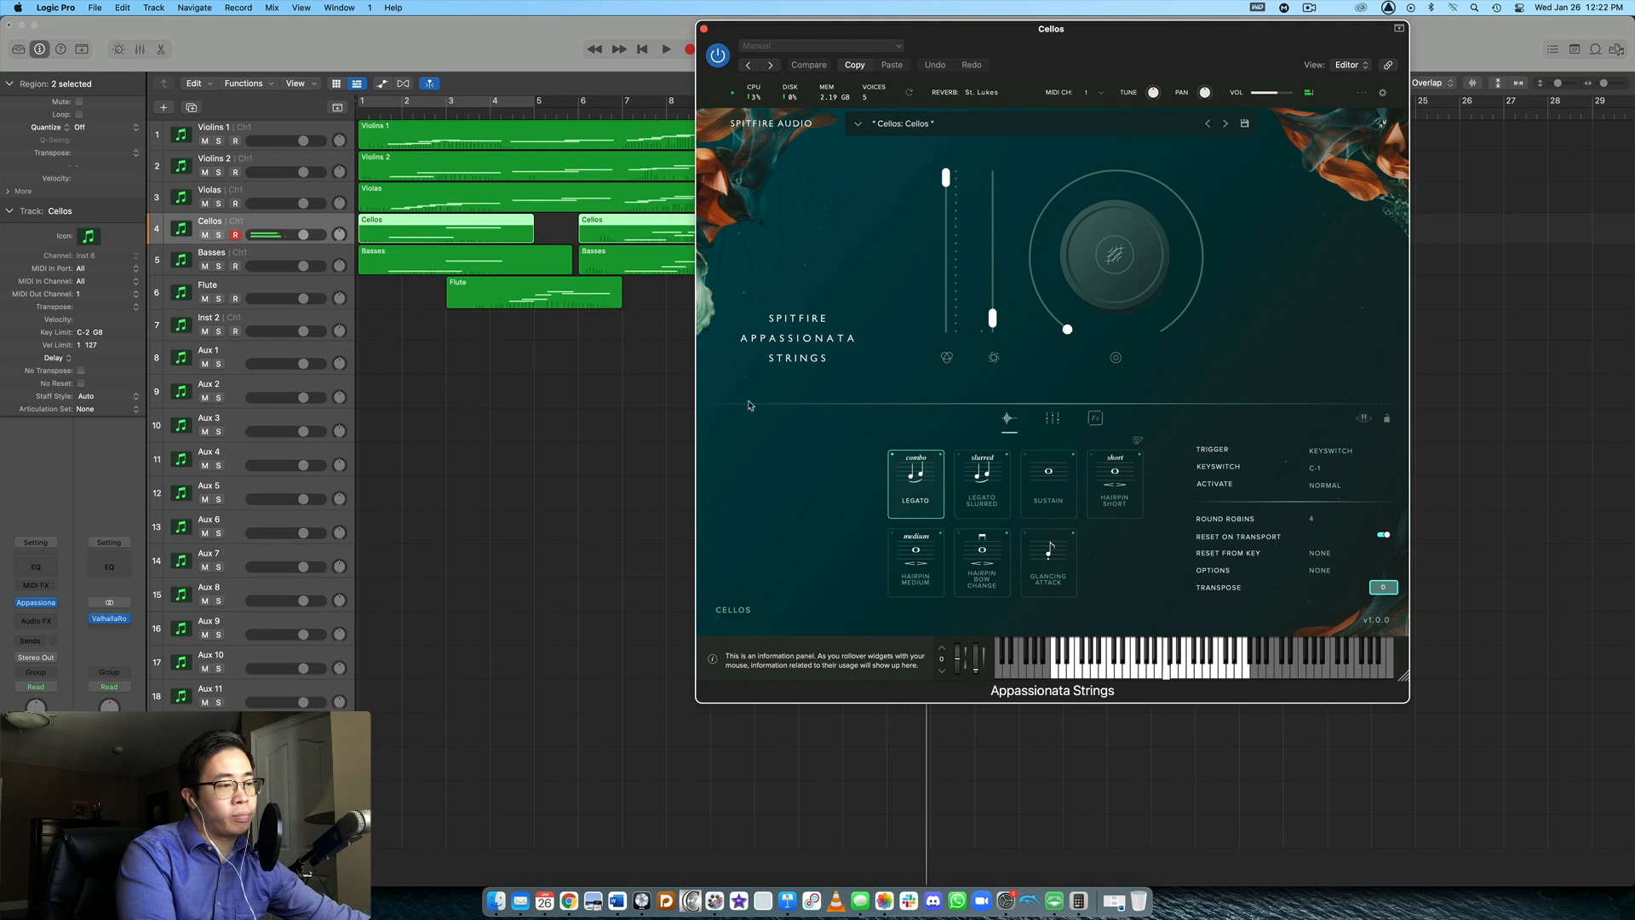
pyautogui.click(1050, 561)
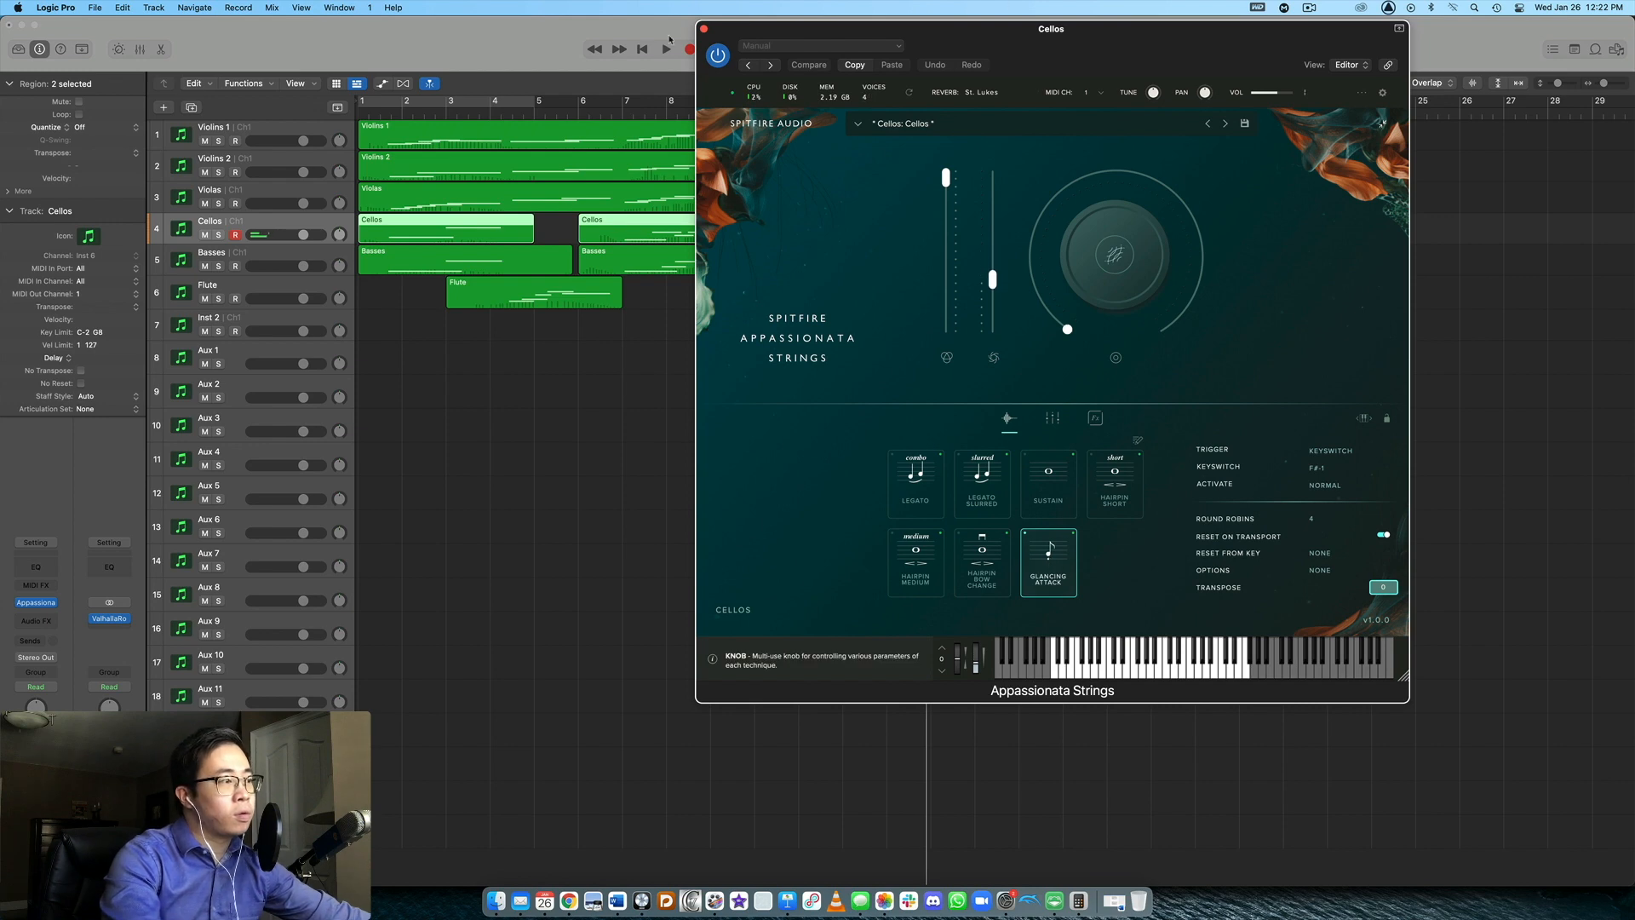
pyautogui.click(704, 31)
# Select the Basses track and audition the Hairpin Short technique in its Appassionata Strings instrument
pyautogui.click(246, 260)
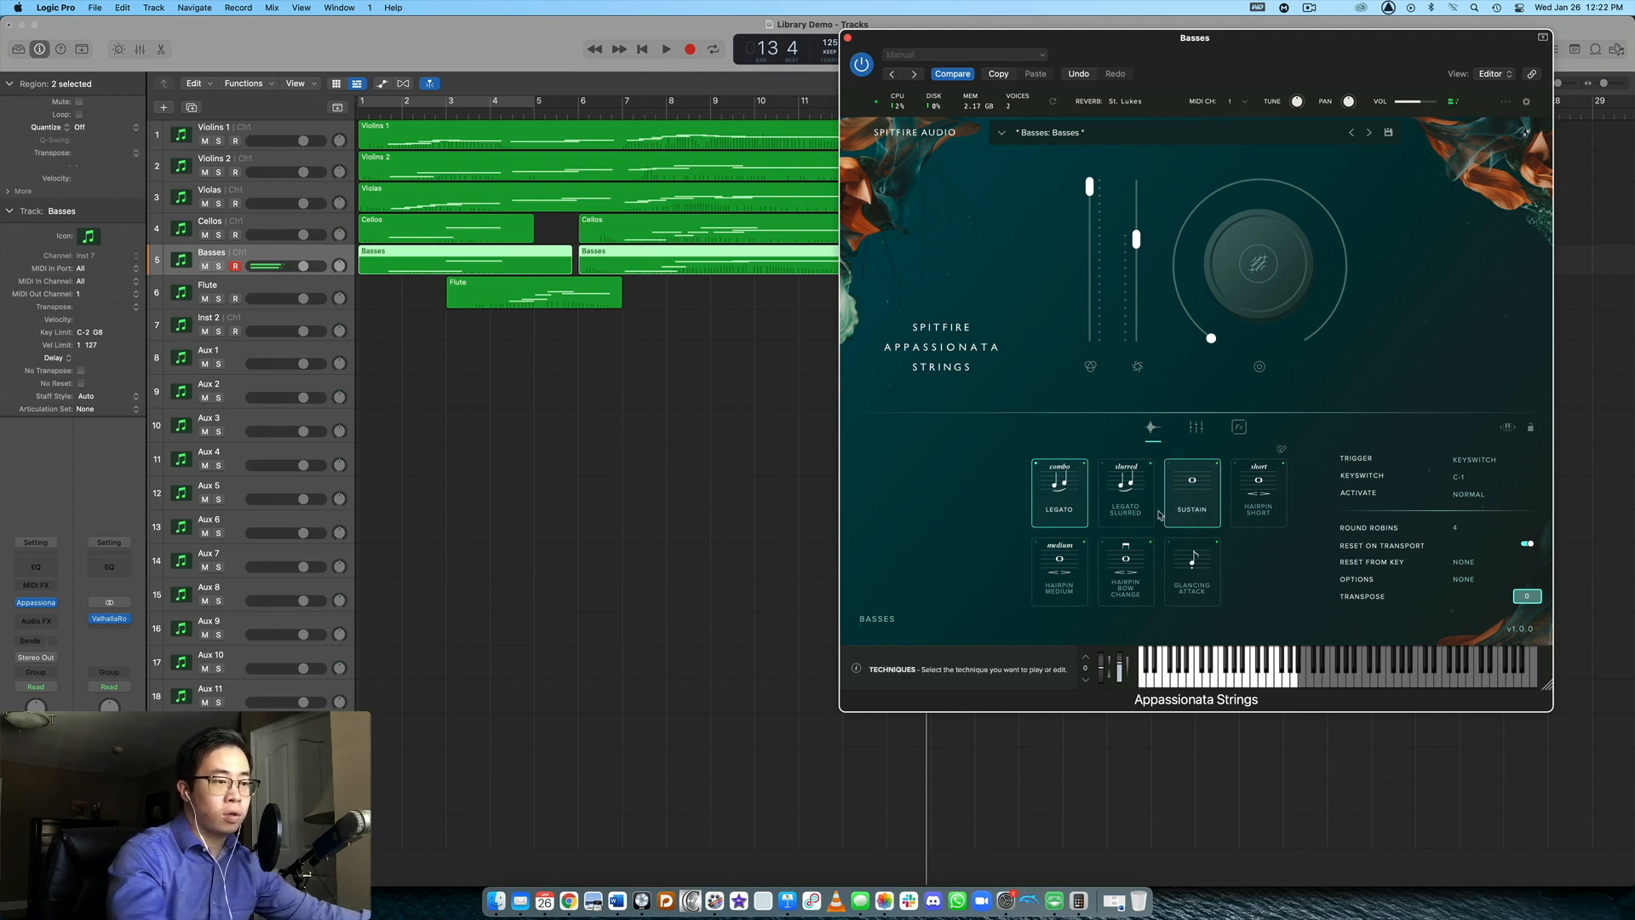
pyautogui.click(1239, 504)
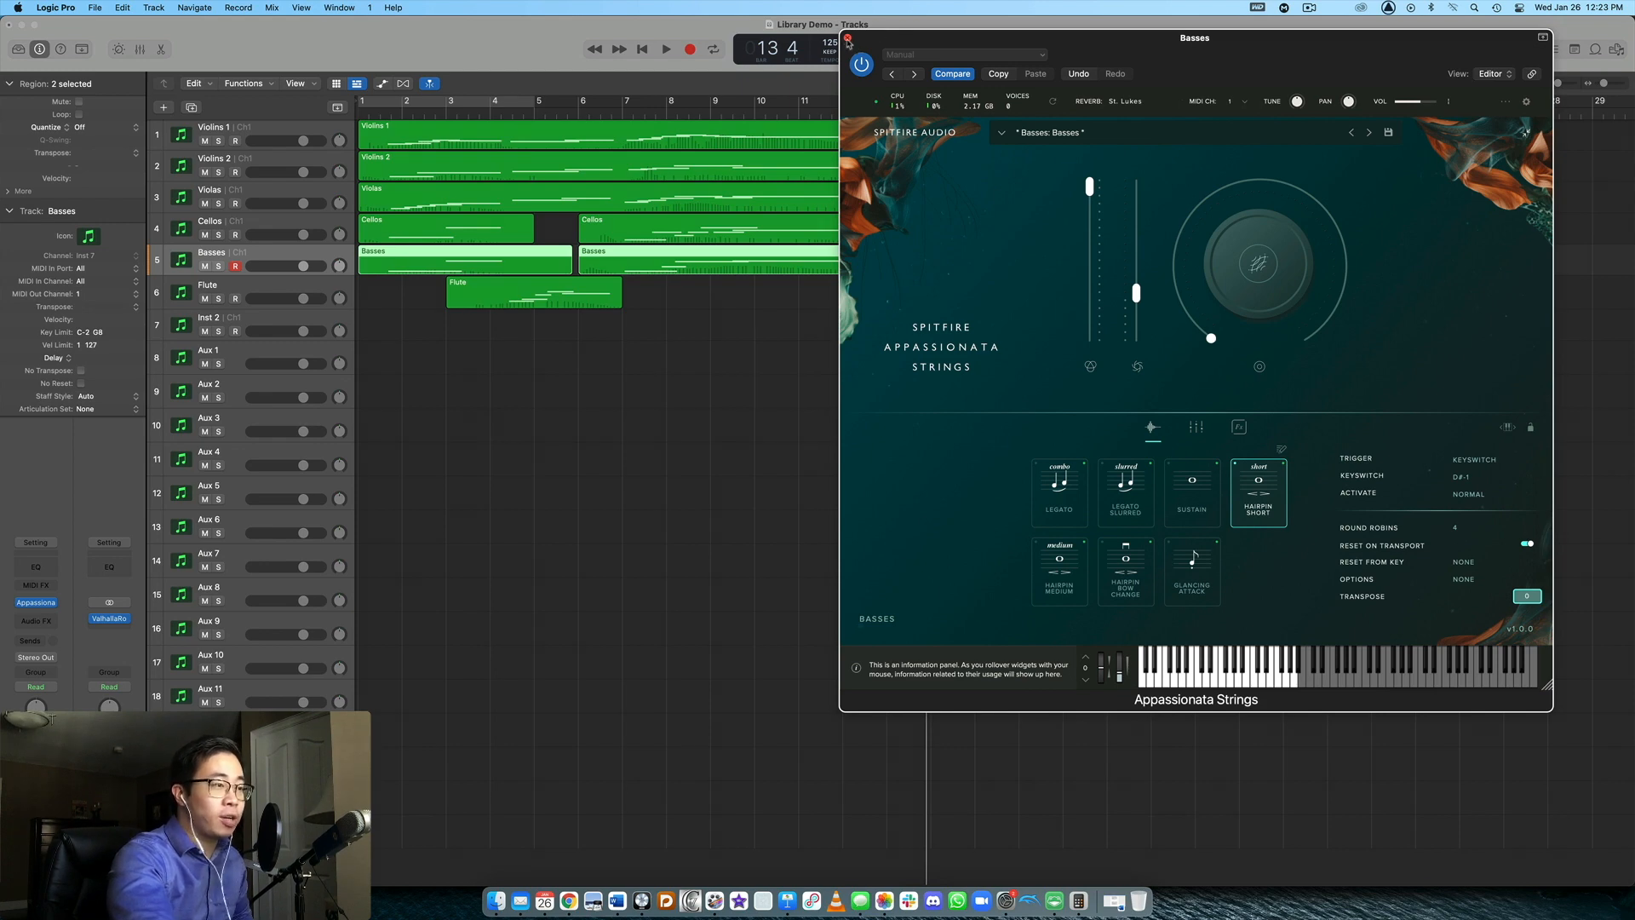
# Close the Basses plugin window and open the Violins 1 track's Appassionata Strings instrument
pyautogui.moveTo(854, 44); pyautogui.dragTo(674, 49)
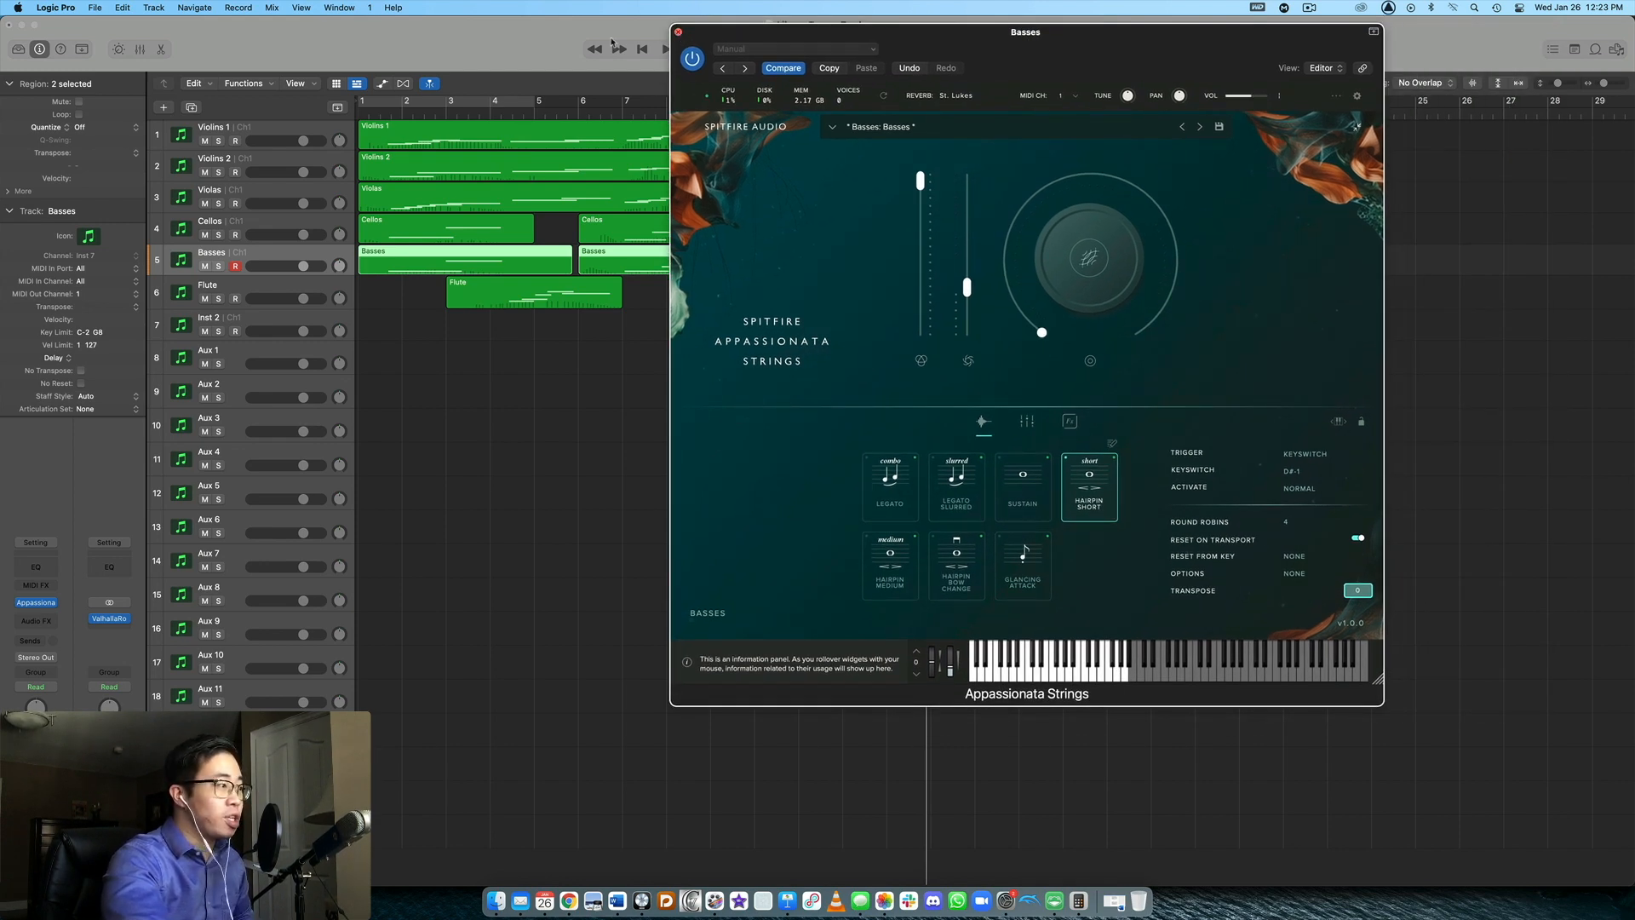
pyautogui.click(679, 32)
pyautogui.click(272, 128)
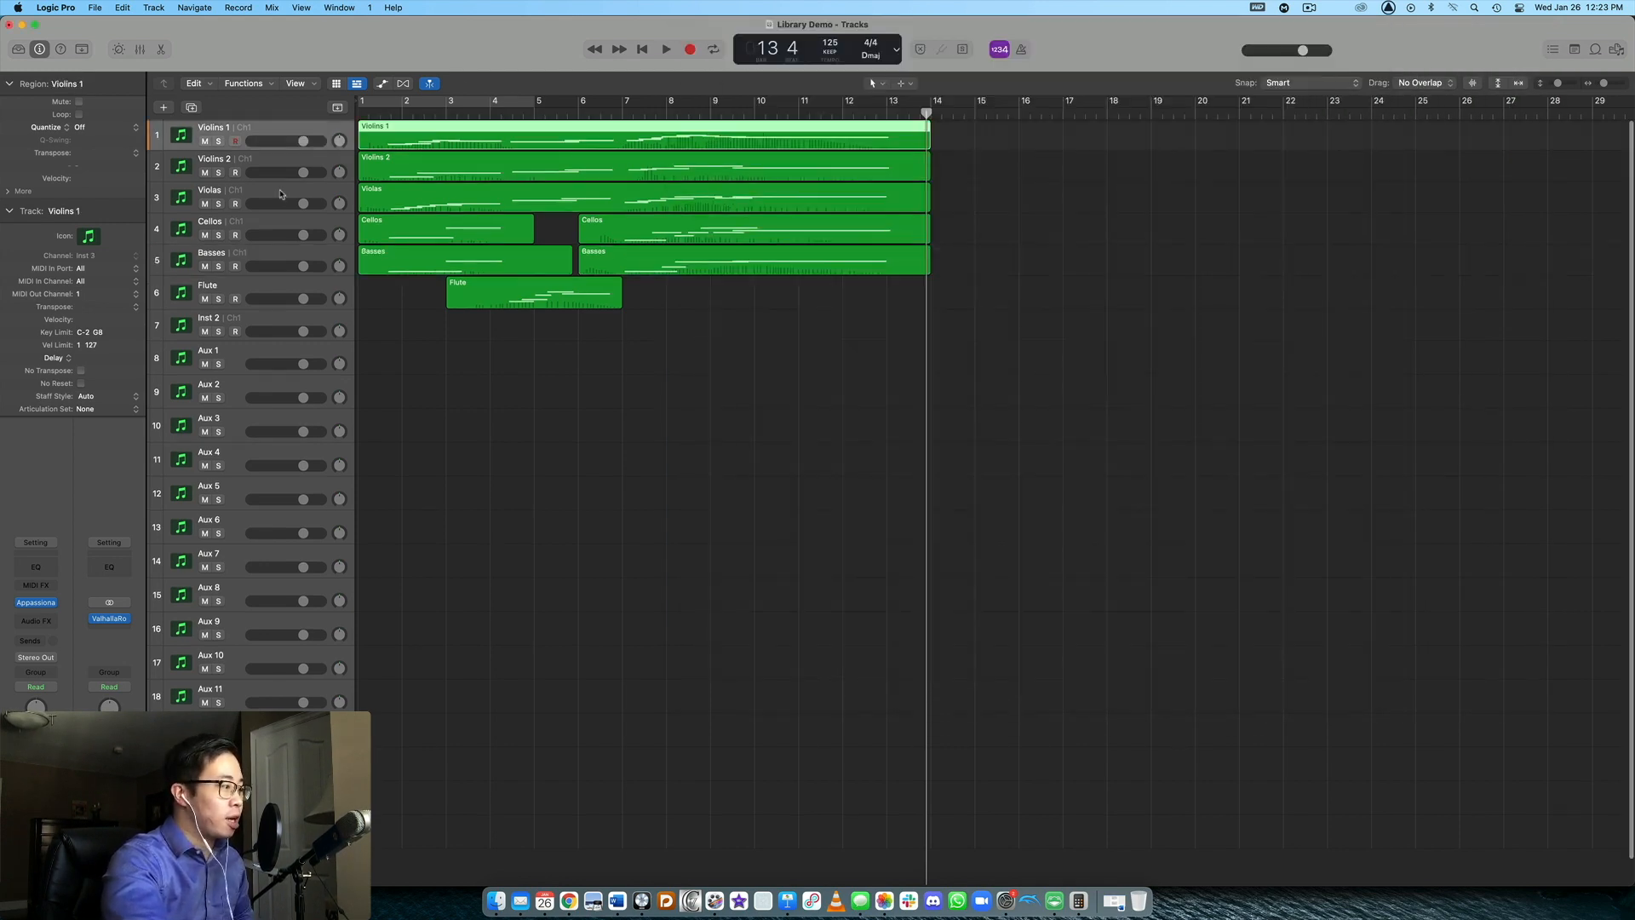
pyautogui.click(35, 602)
pyautogui.moveTo(931, 52); pyautogui.dragTo(933, 64)
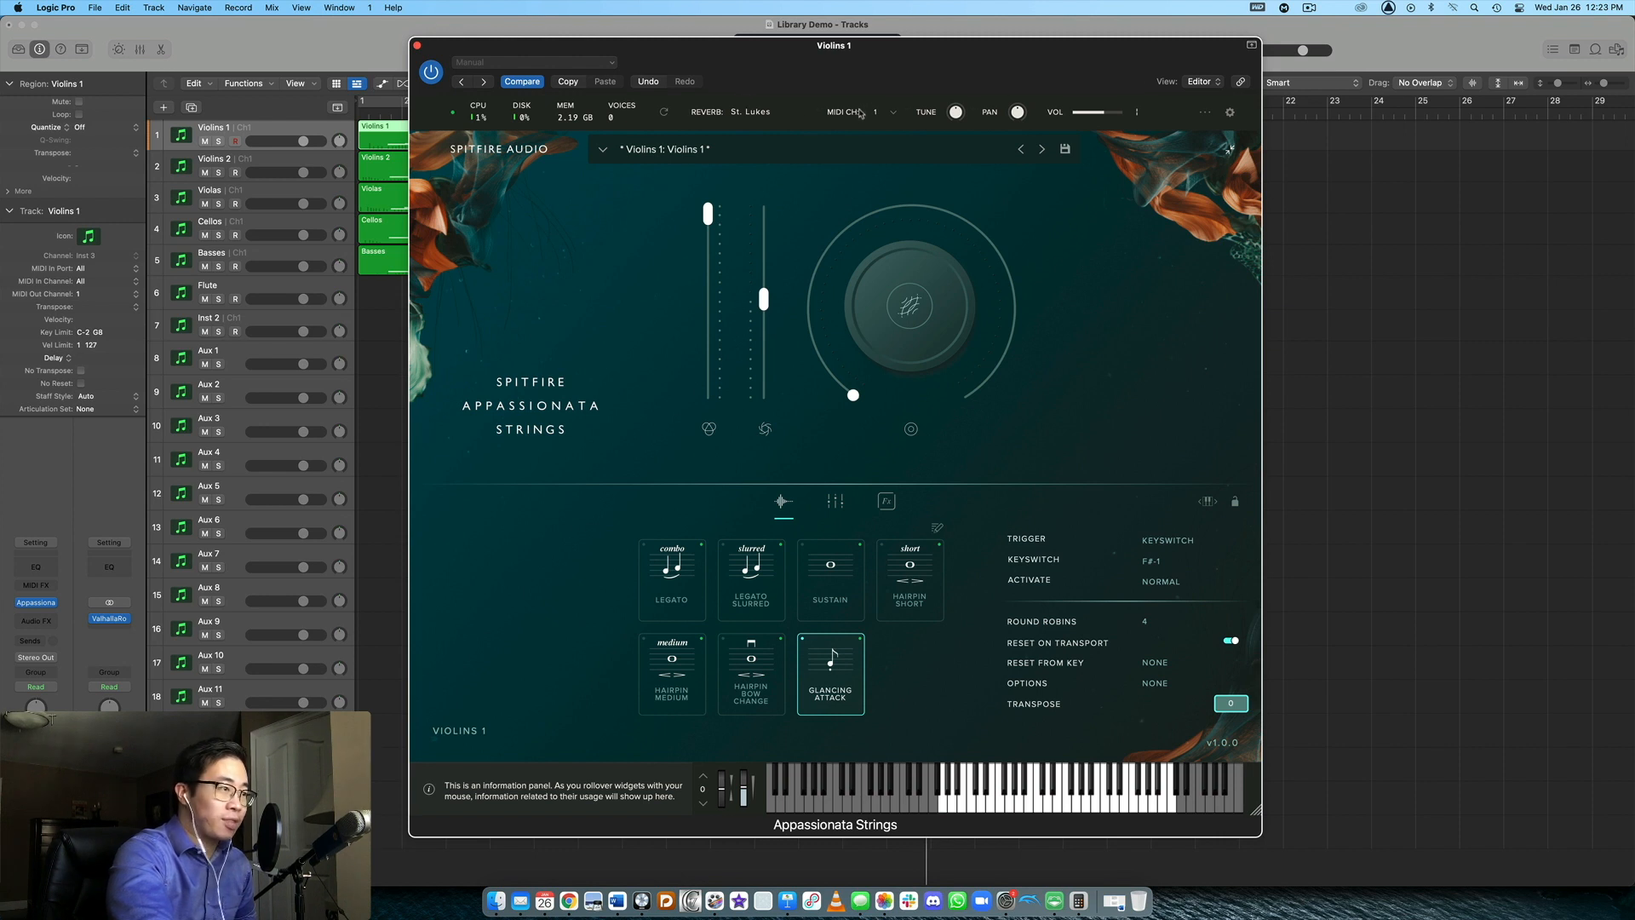
# Examine the mix and microphone signals on both pages of the Violins 1 instrument's mixer, and close its window
pyautogui.click(835, 501)
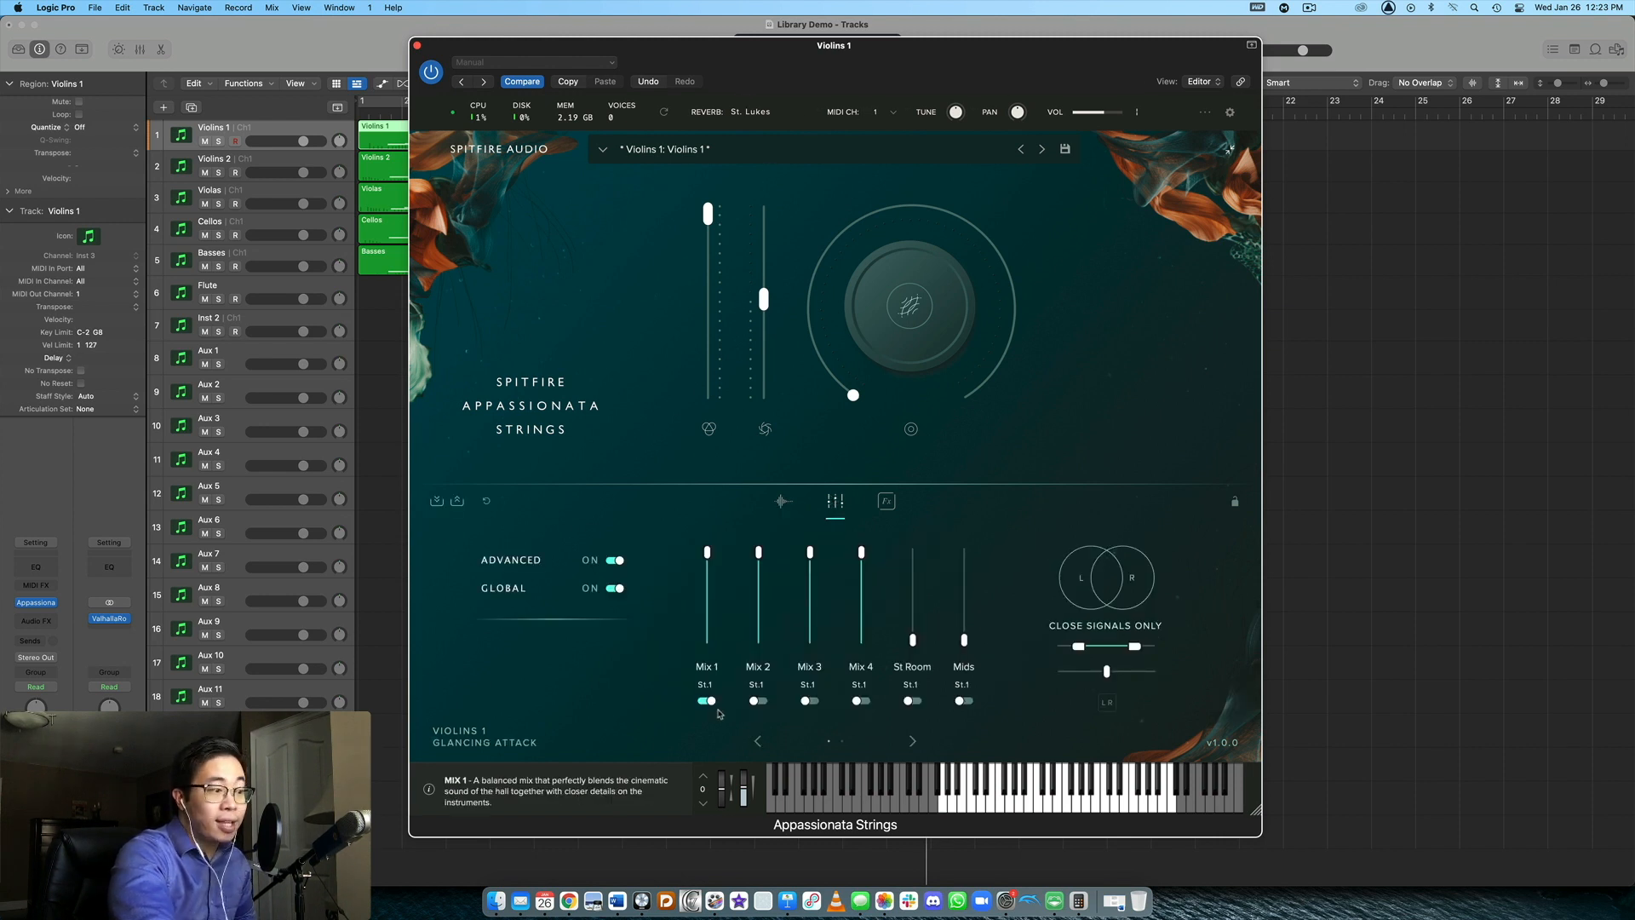
pyautogui.moveTo(765, 672)
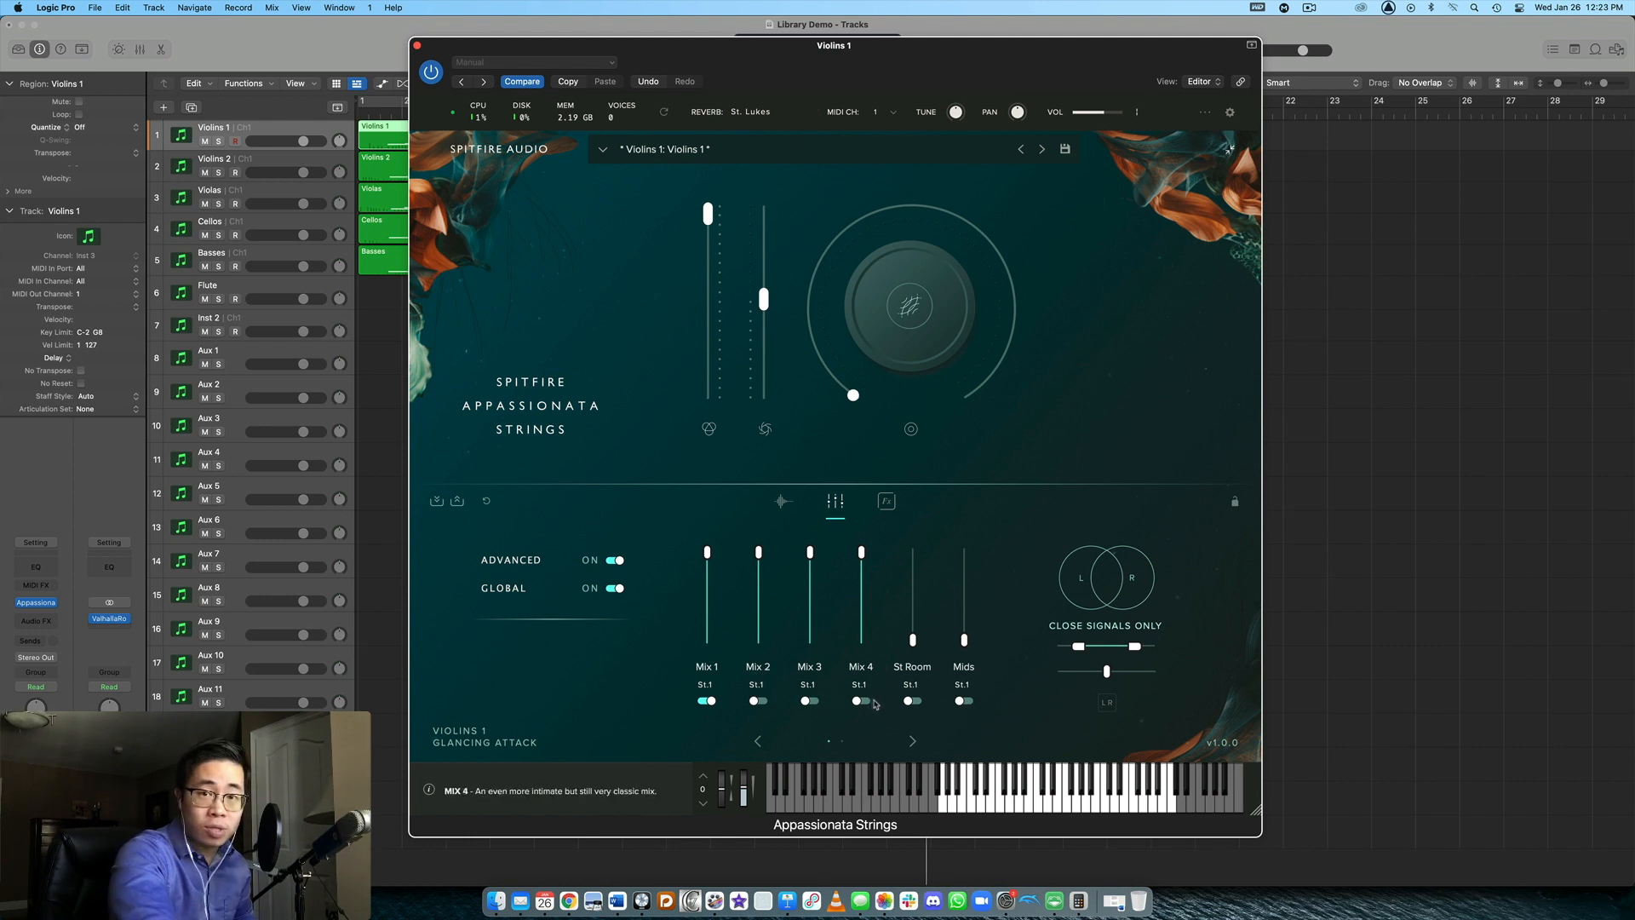
pyautogui.moveTo(924, 662)
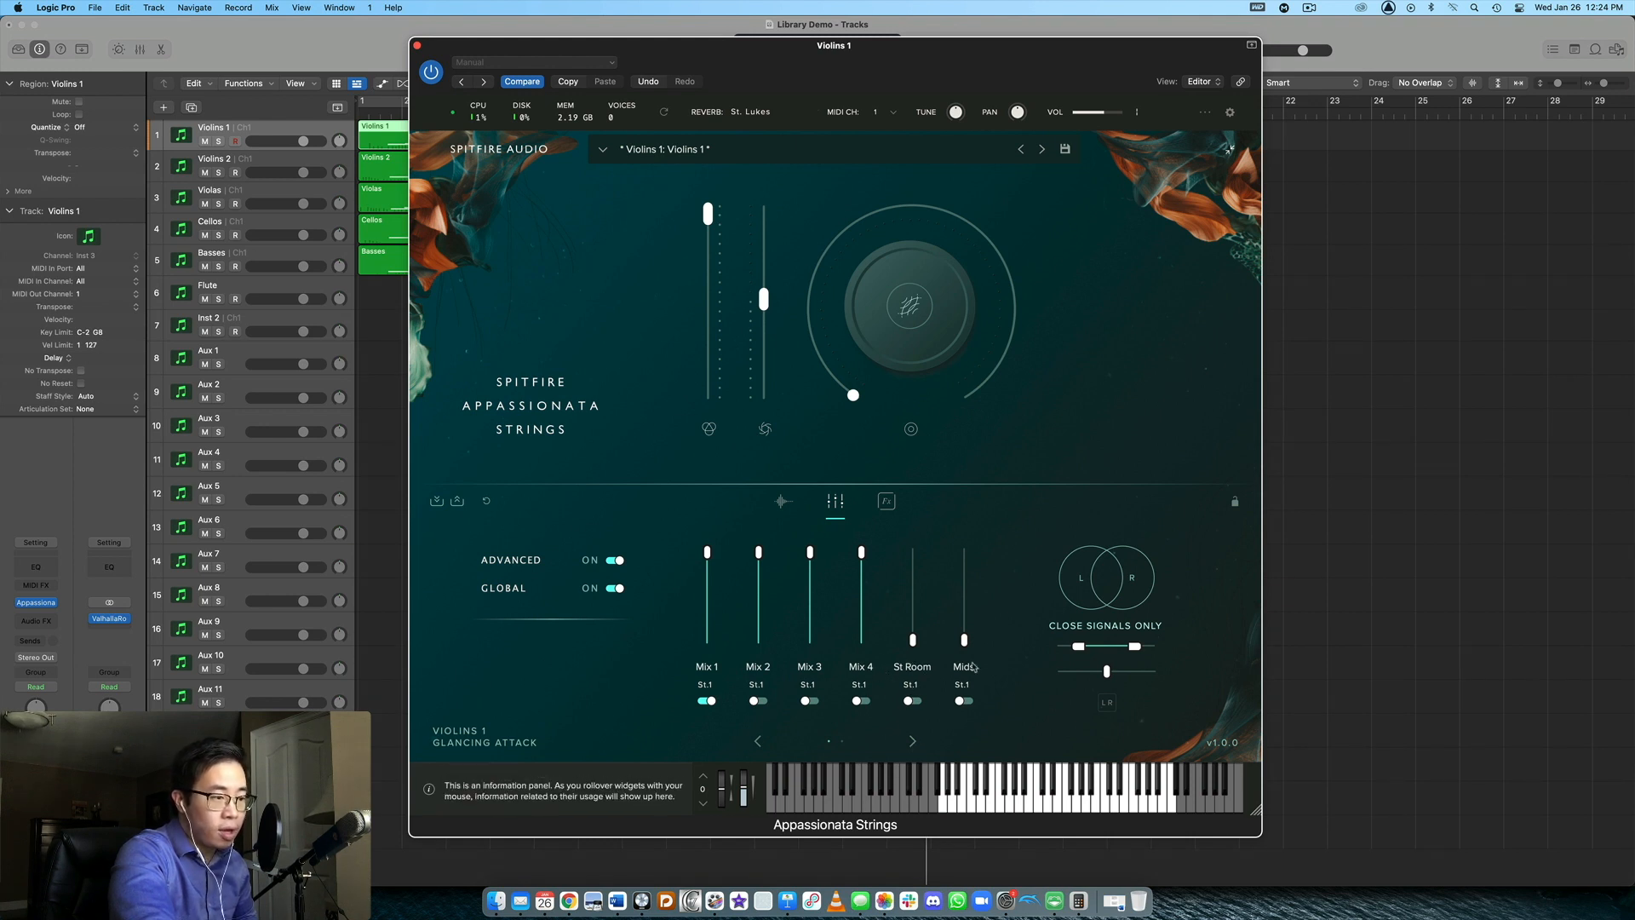
pyautogui.click(911, 743)
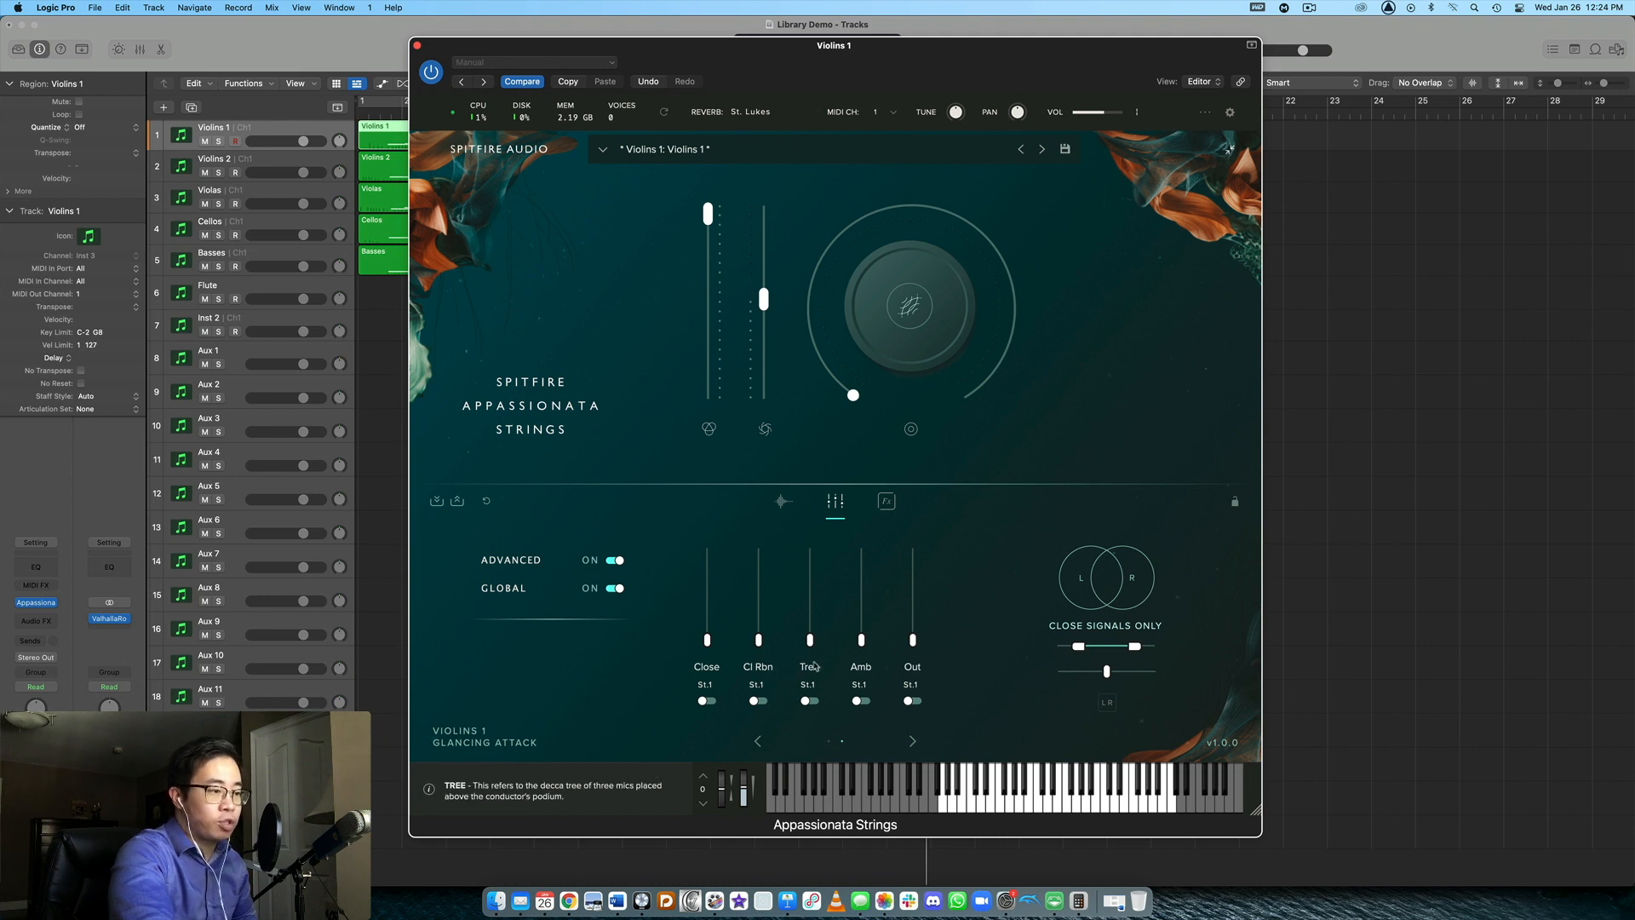
pyautogui.click(758, 741)
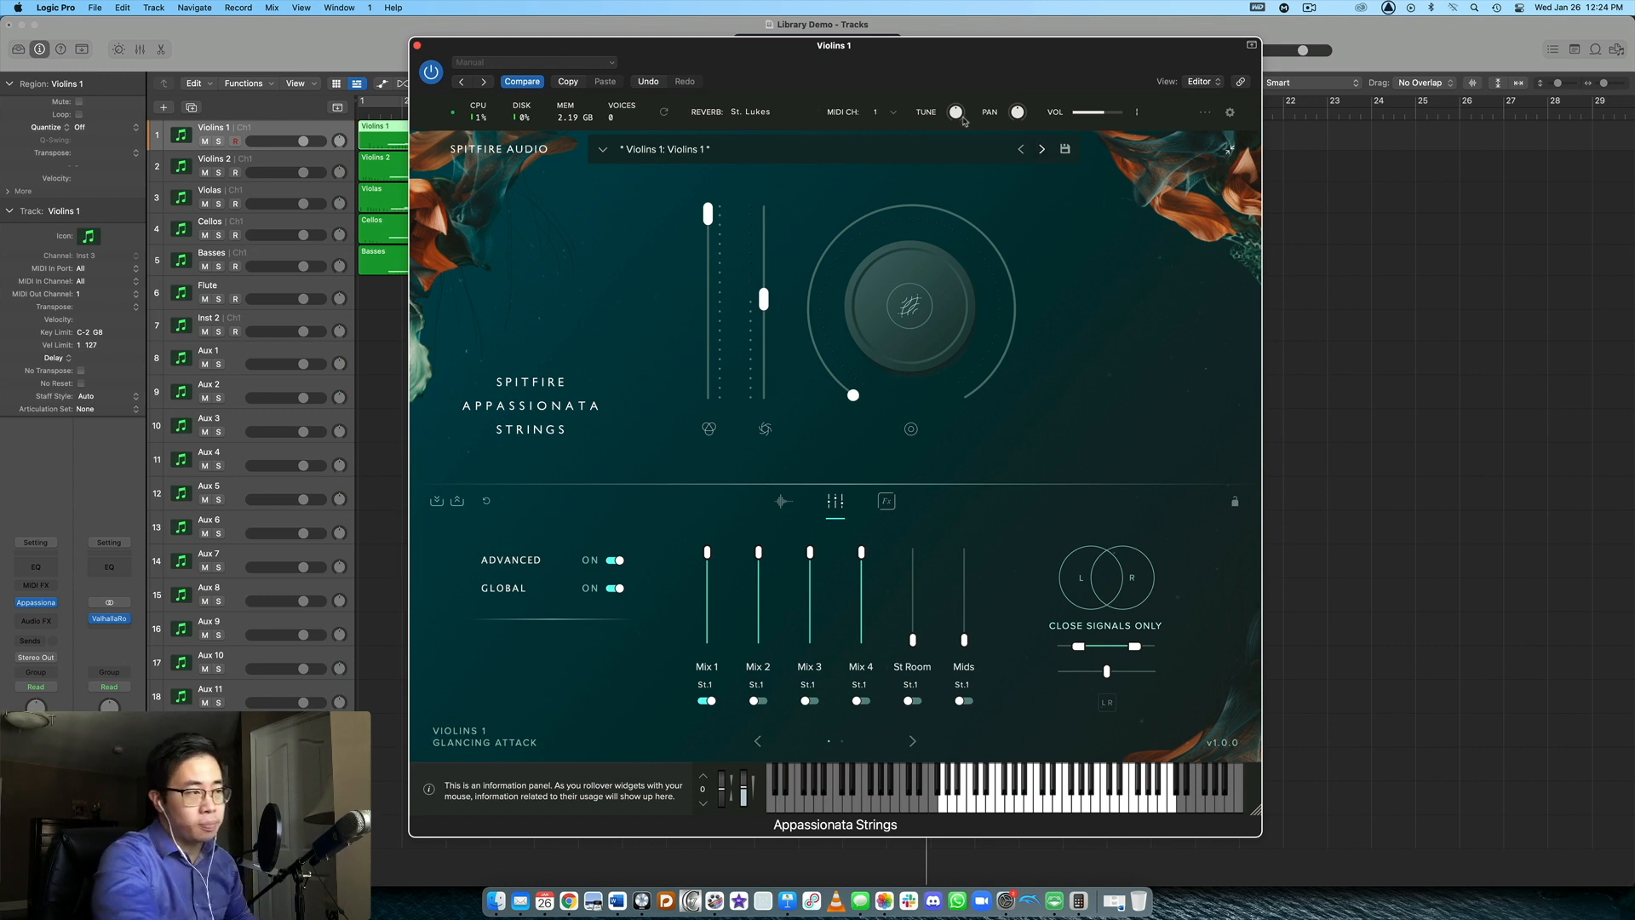
pyautogui.click(418, 46)
# Play the opening of the arrangement from bar 1 and stop playback
pyautogui.moveTo(1606, 85); pyautogui.dragTo(1608, 85)
pyautogui.hscroll(-5, 1440, 189)
pyautogui.click(1435, 190)
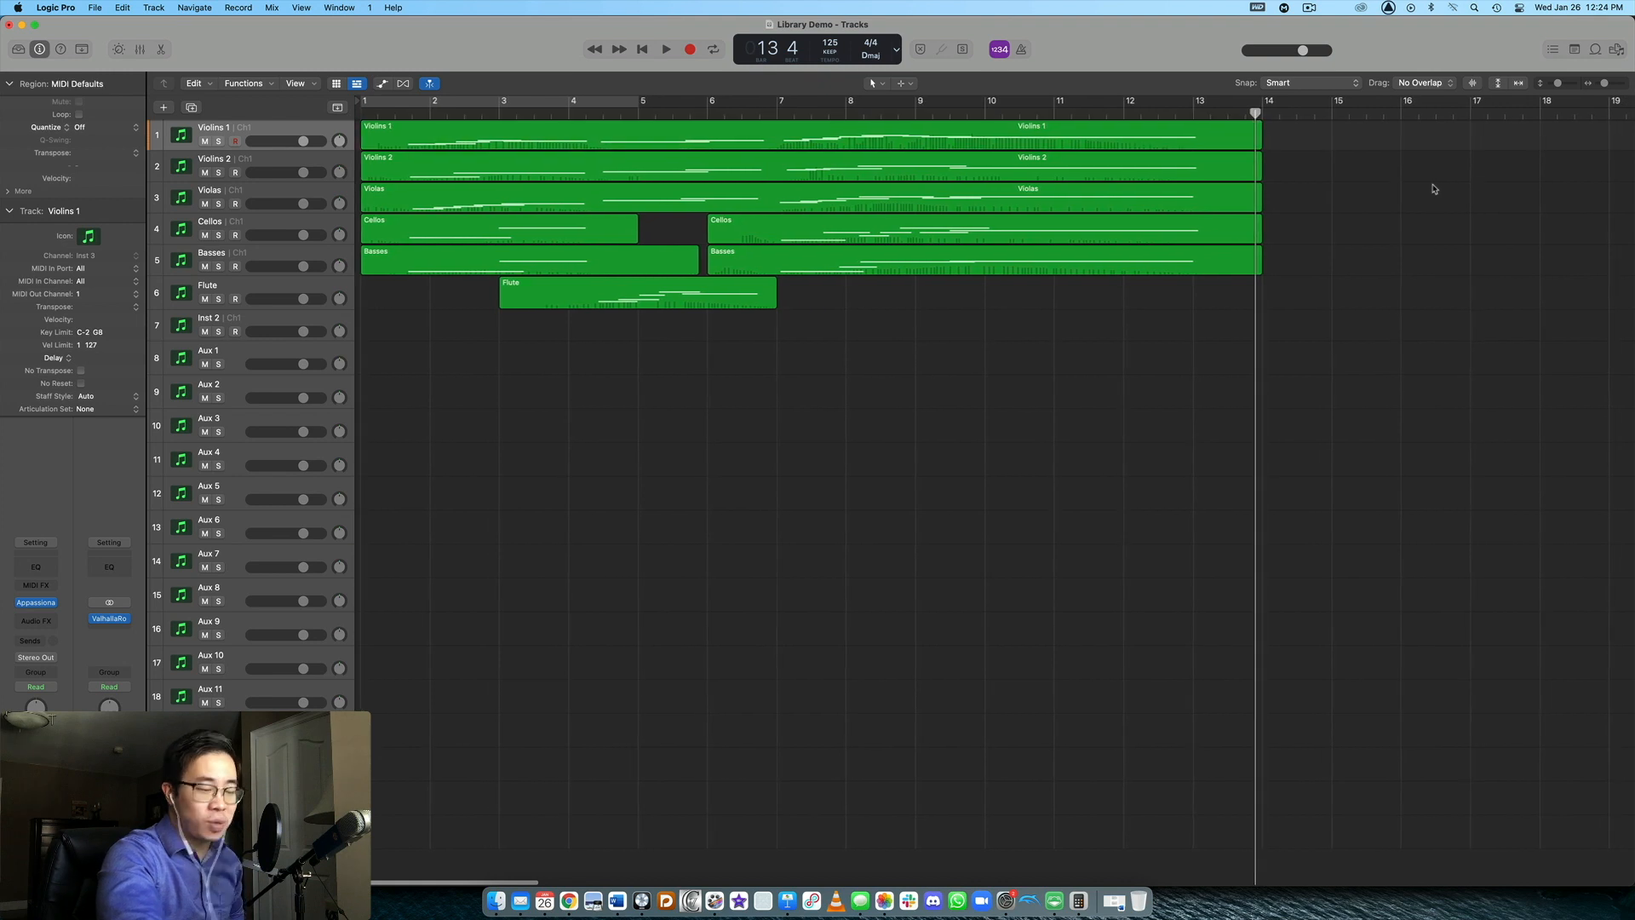
pyautogui.press('Return')
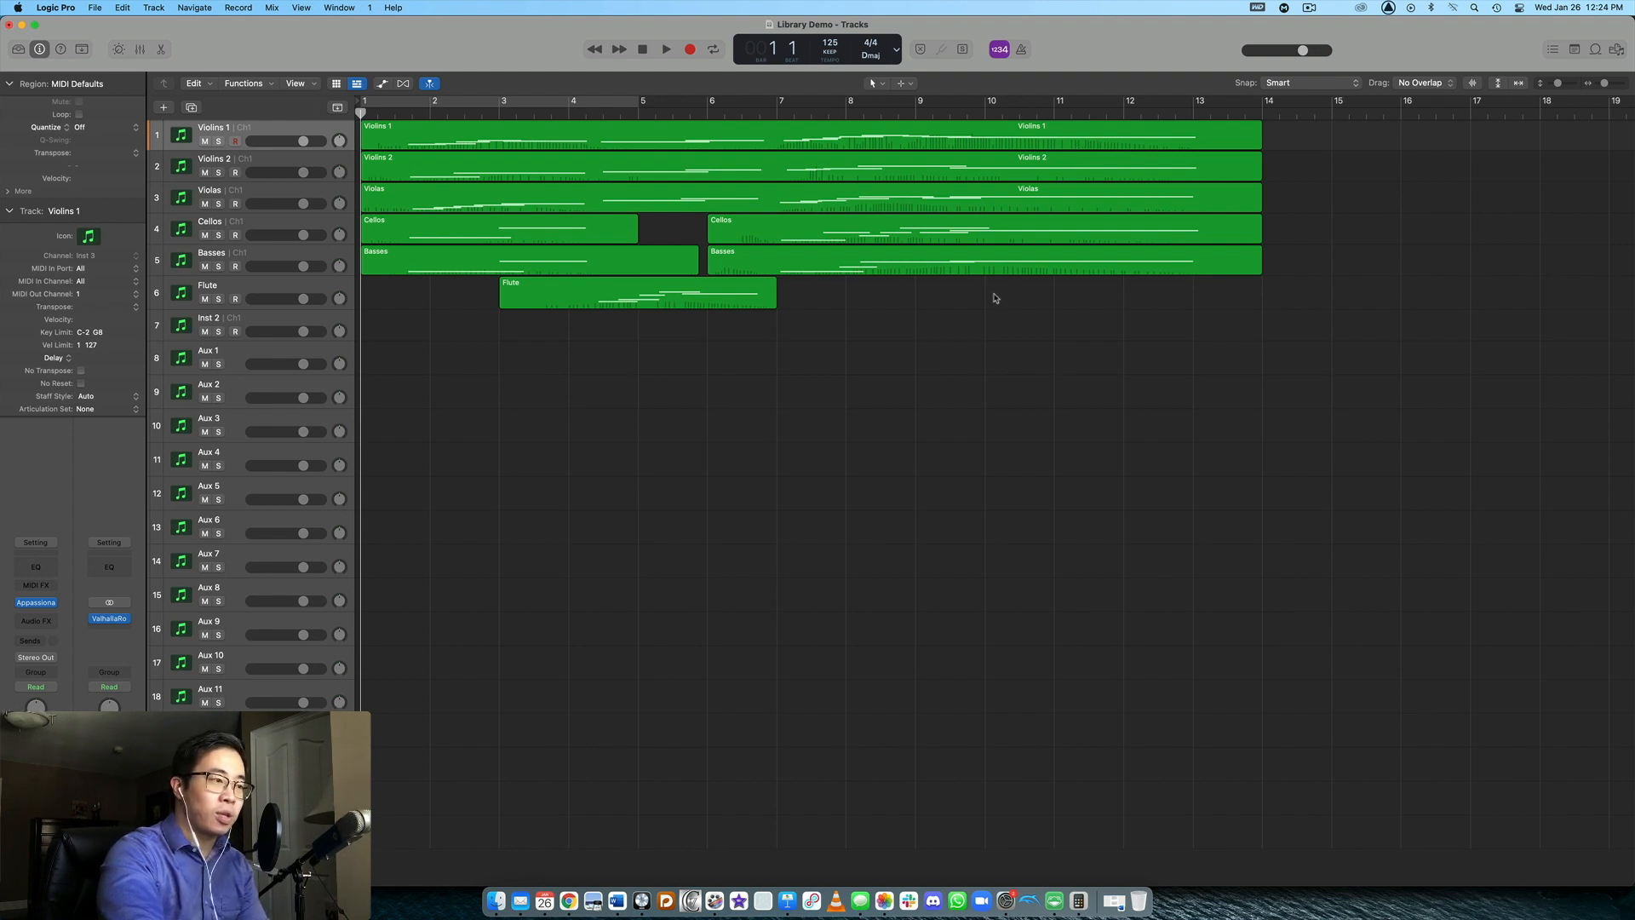
pyautogui.press('space')
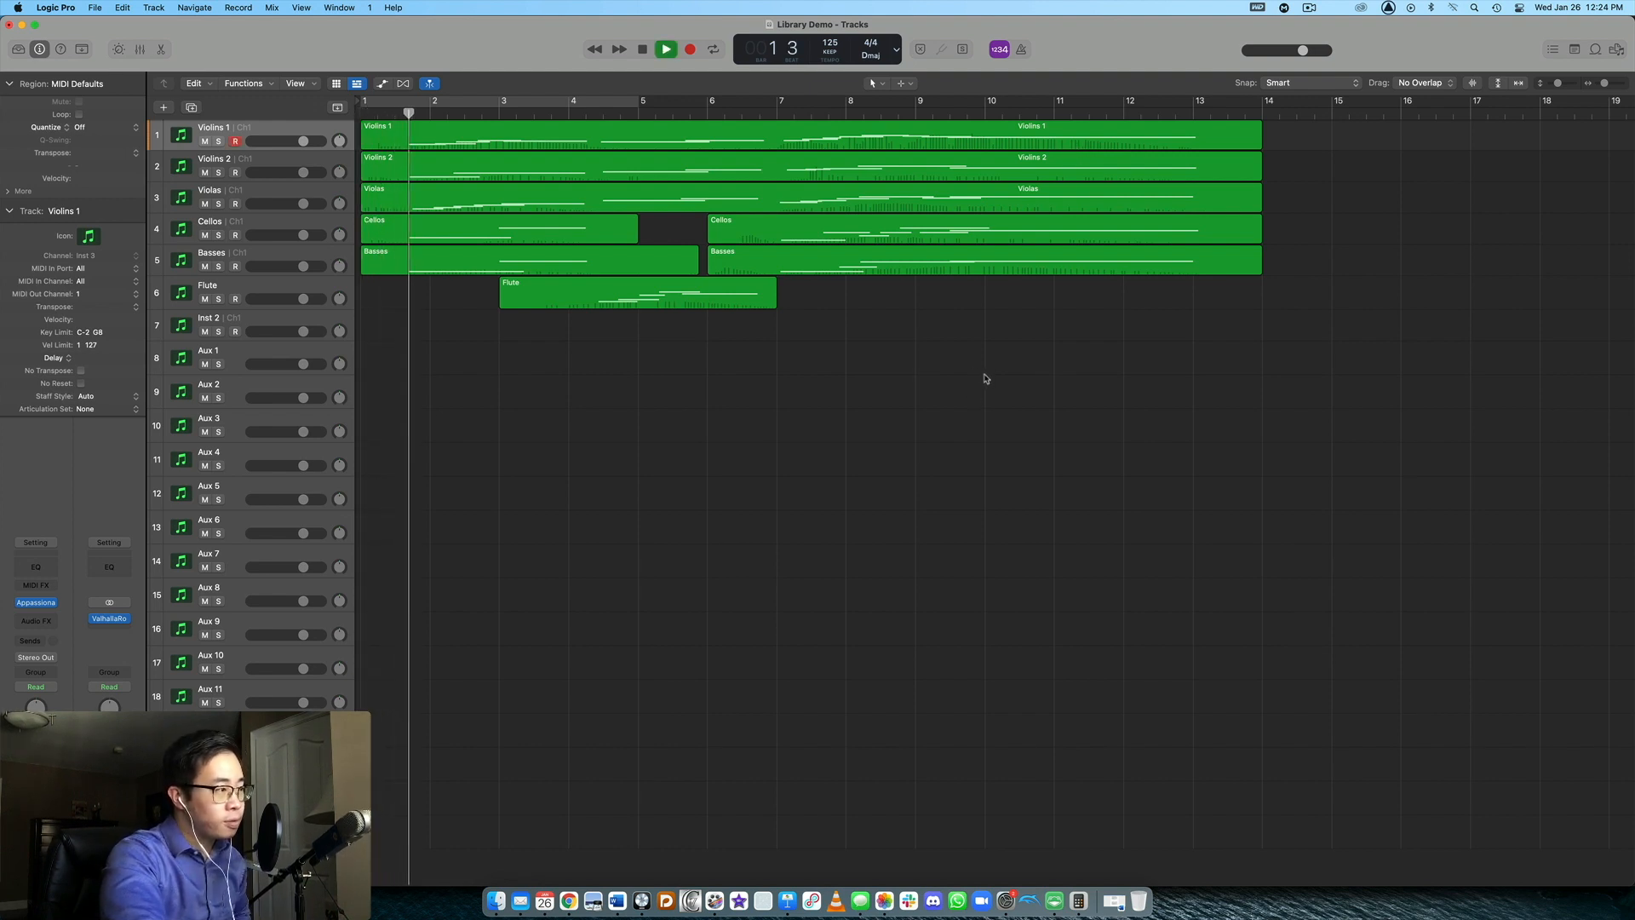
pyautogui.press('space')
# Set the Violins 1 track's Appassionata Strings instrument to the Legato technique and close its window
pyautogui.moveTo(38, 610)
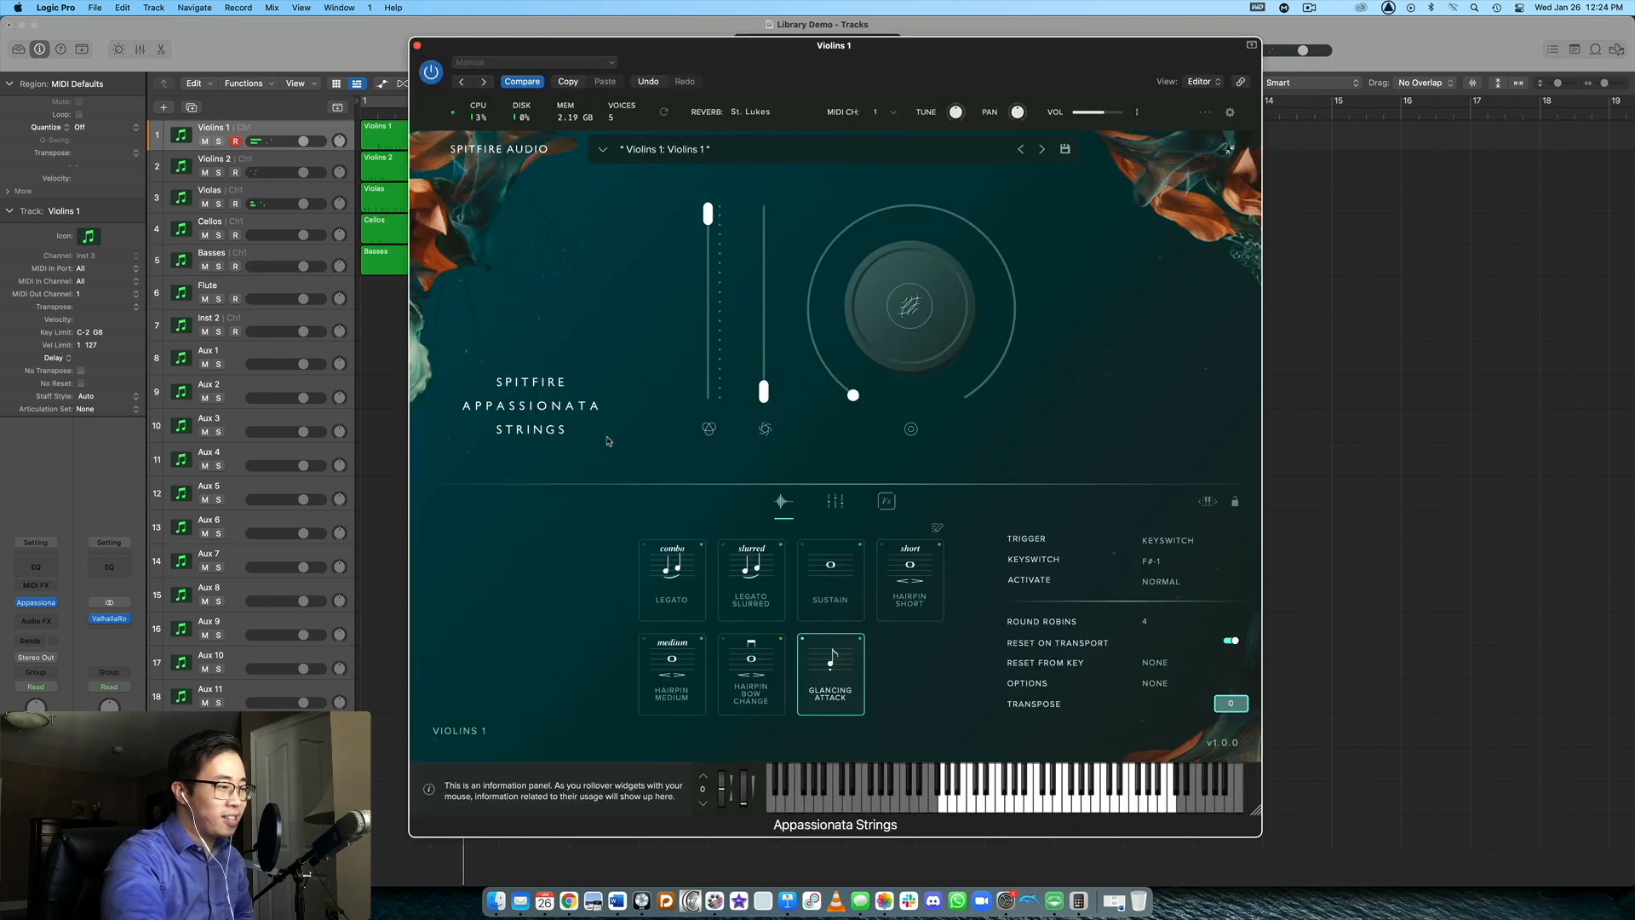
pyautogui.click(669, 581)
pyautogui.click(417, 46)
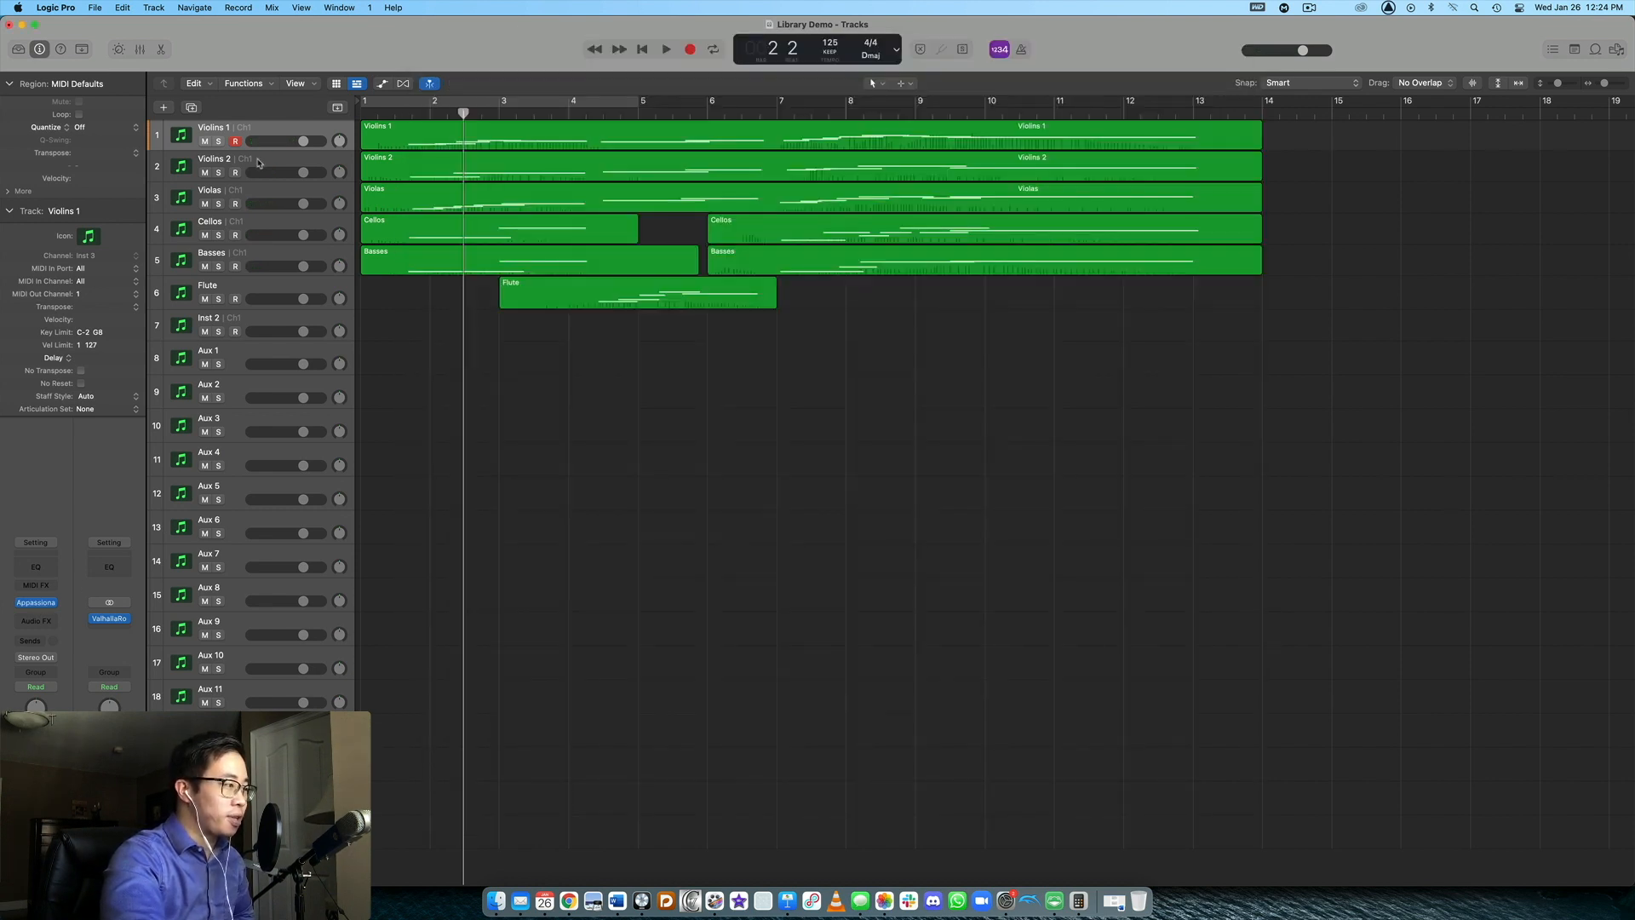
# Check the selected technique in the Violins 2 and Violas tracks' Appassionata Strings instruments, closing each plugin window
pyautogui.press('Down')
pyautogui.click(51, 599)
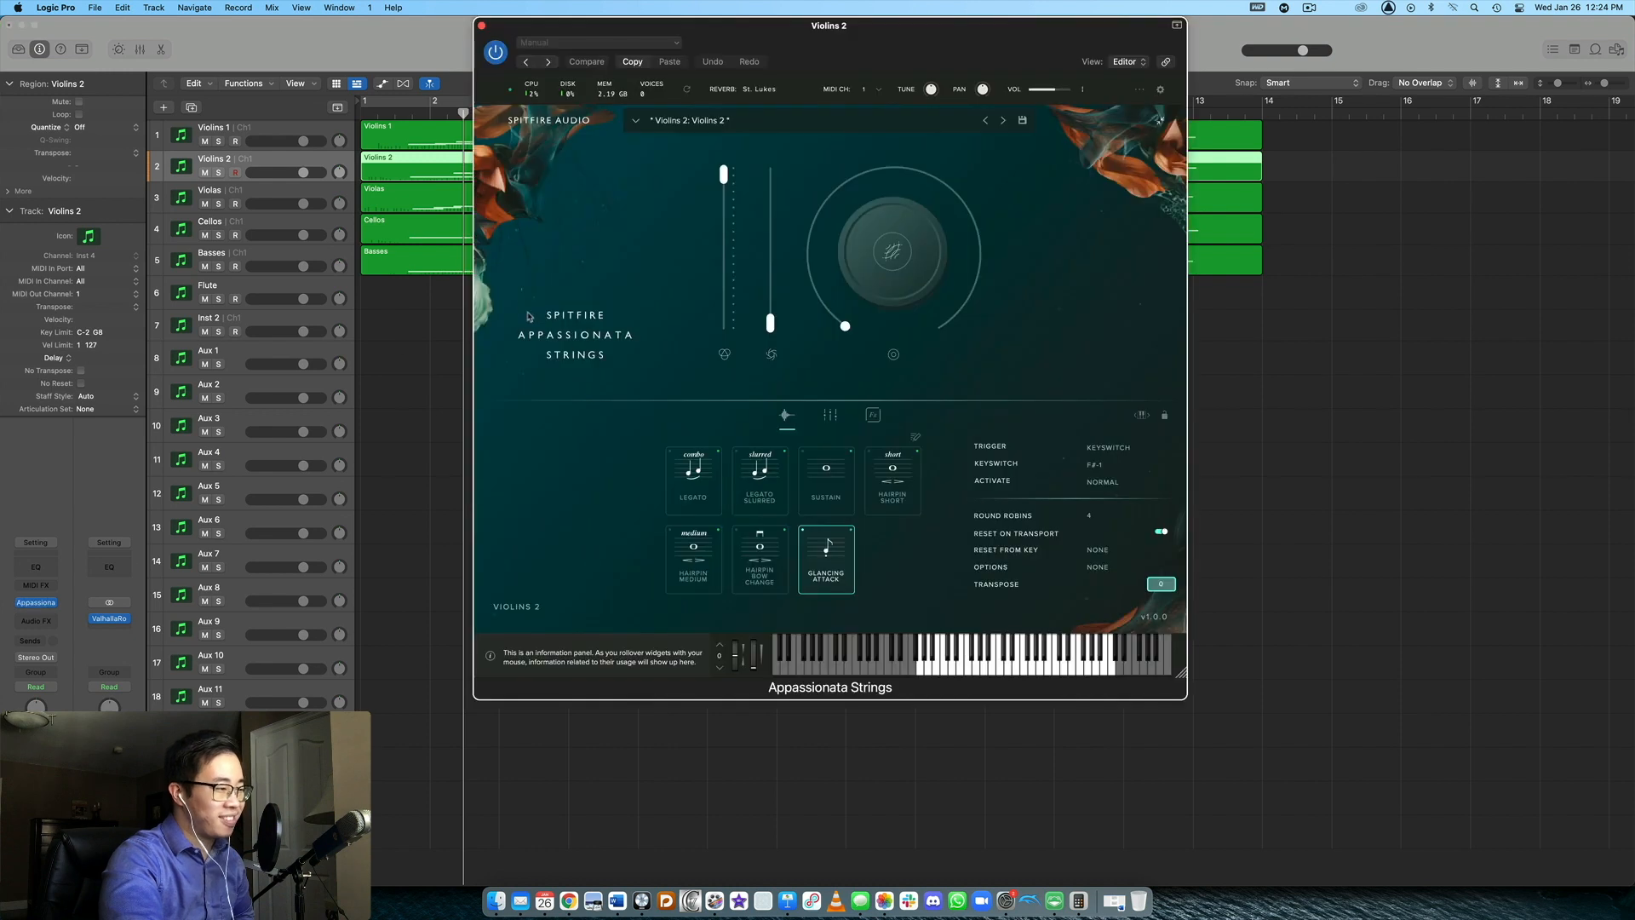
pyautogui.click(482, 25)
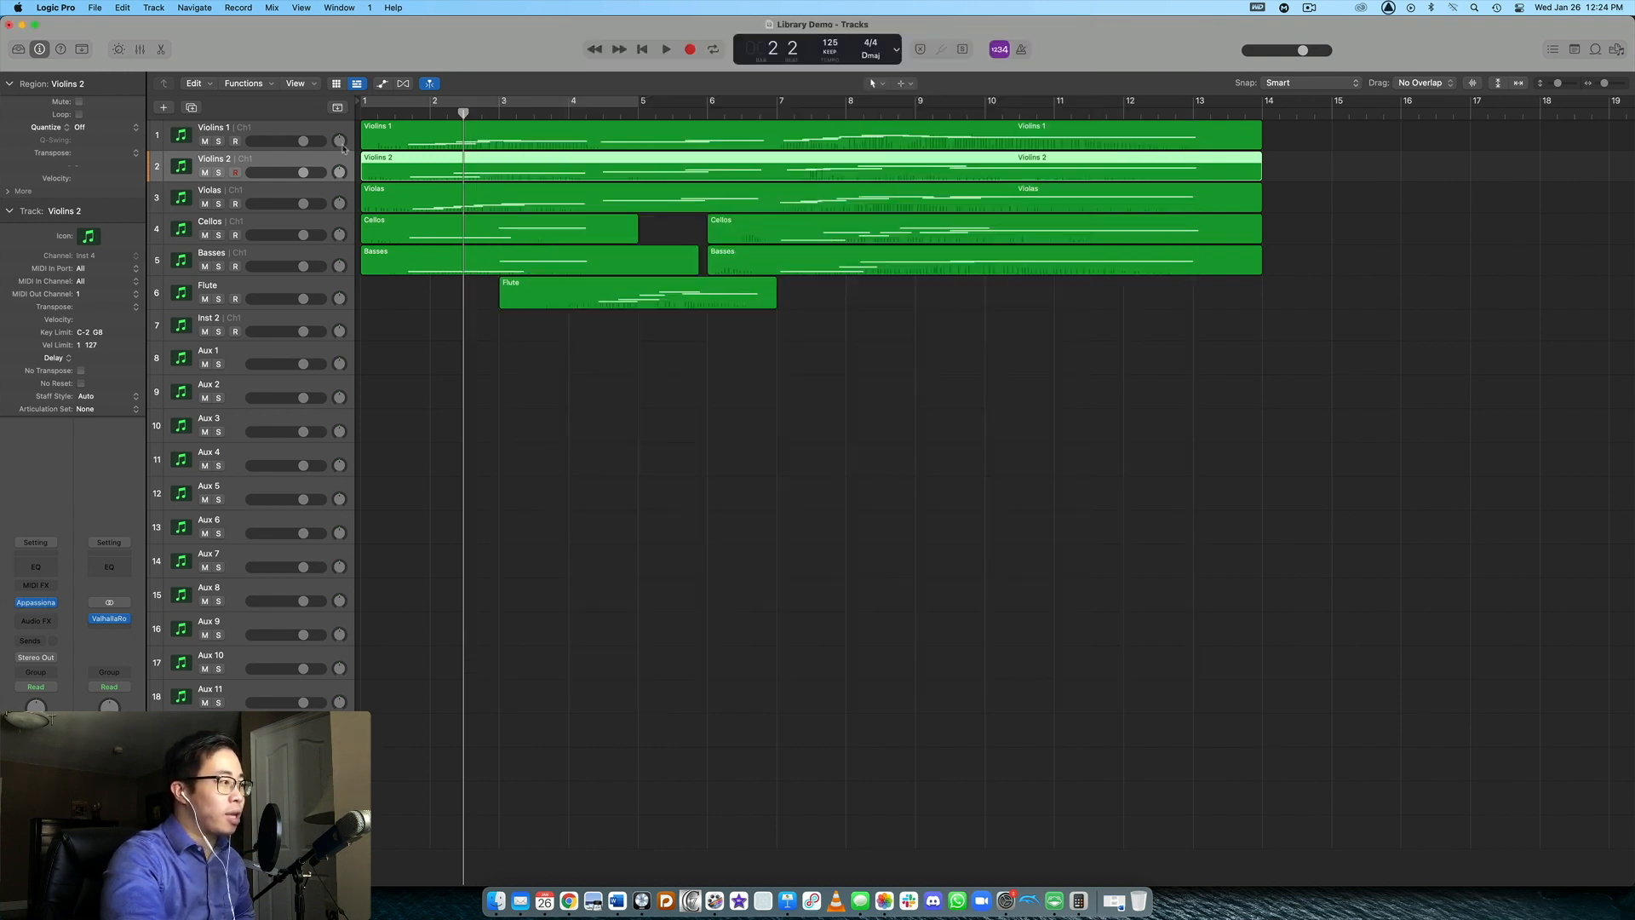
pyautogui.press('Down')
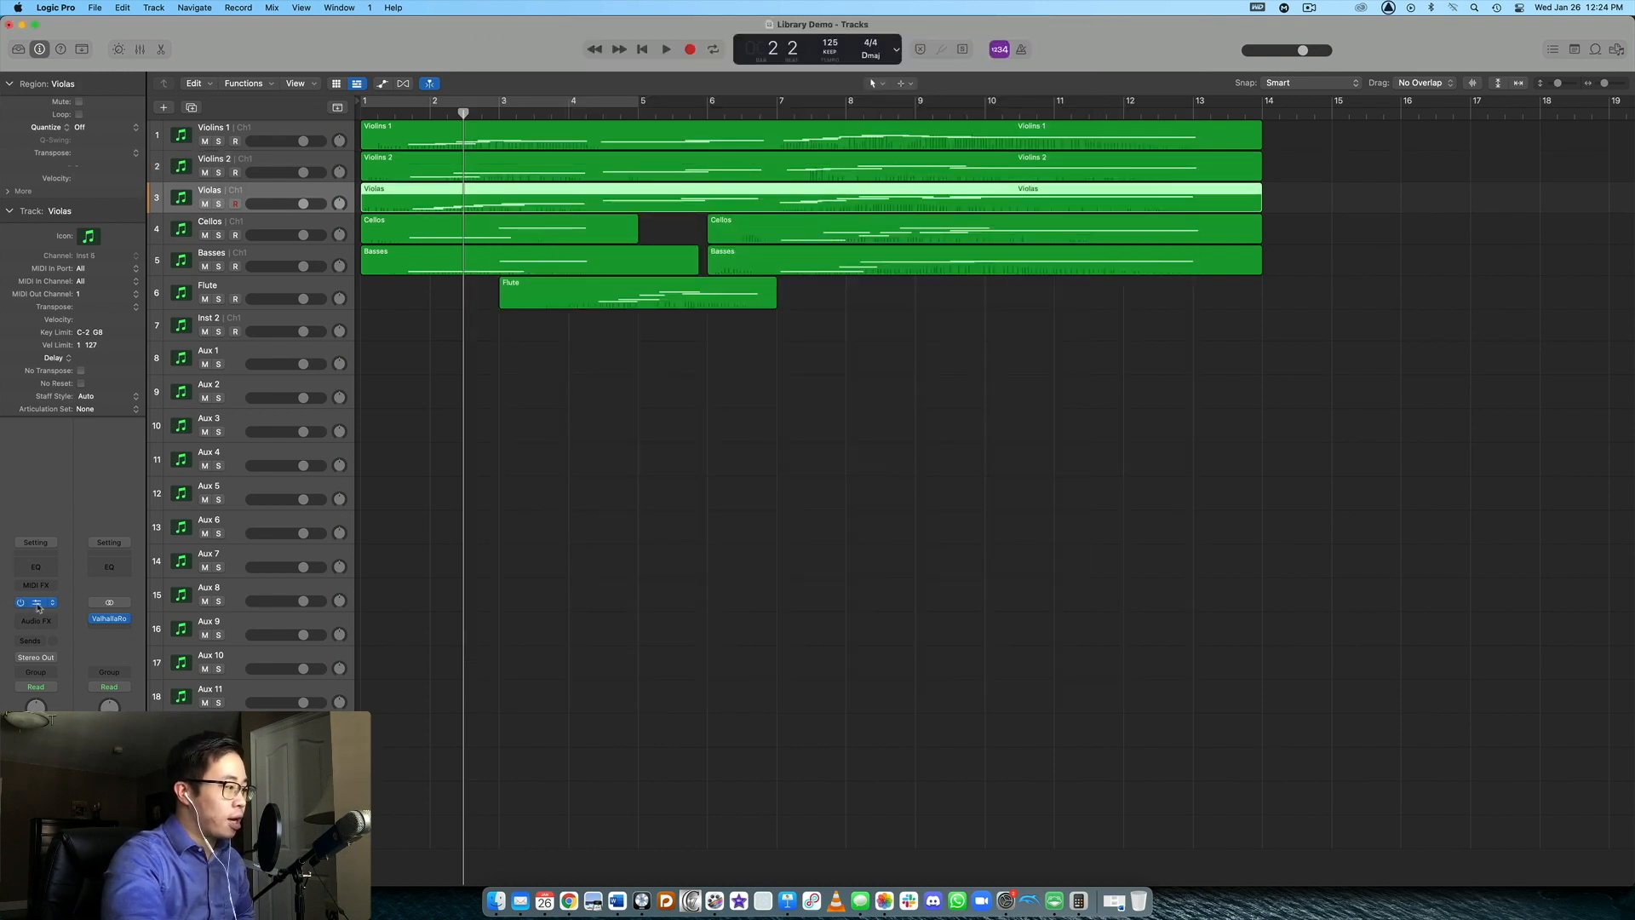
pyautogui.click(37, 604)
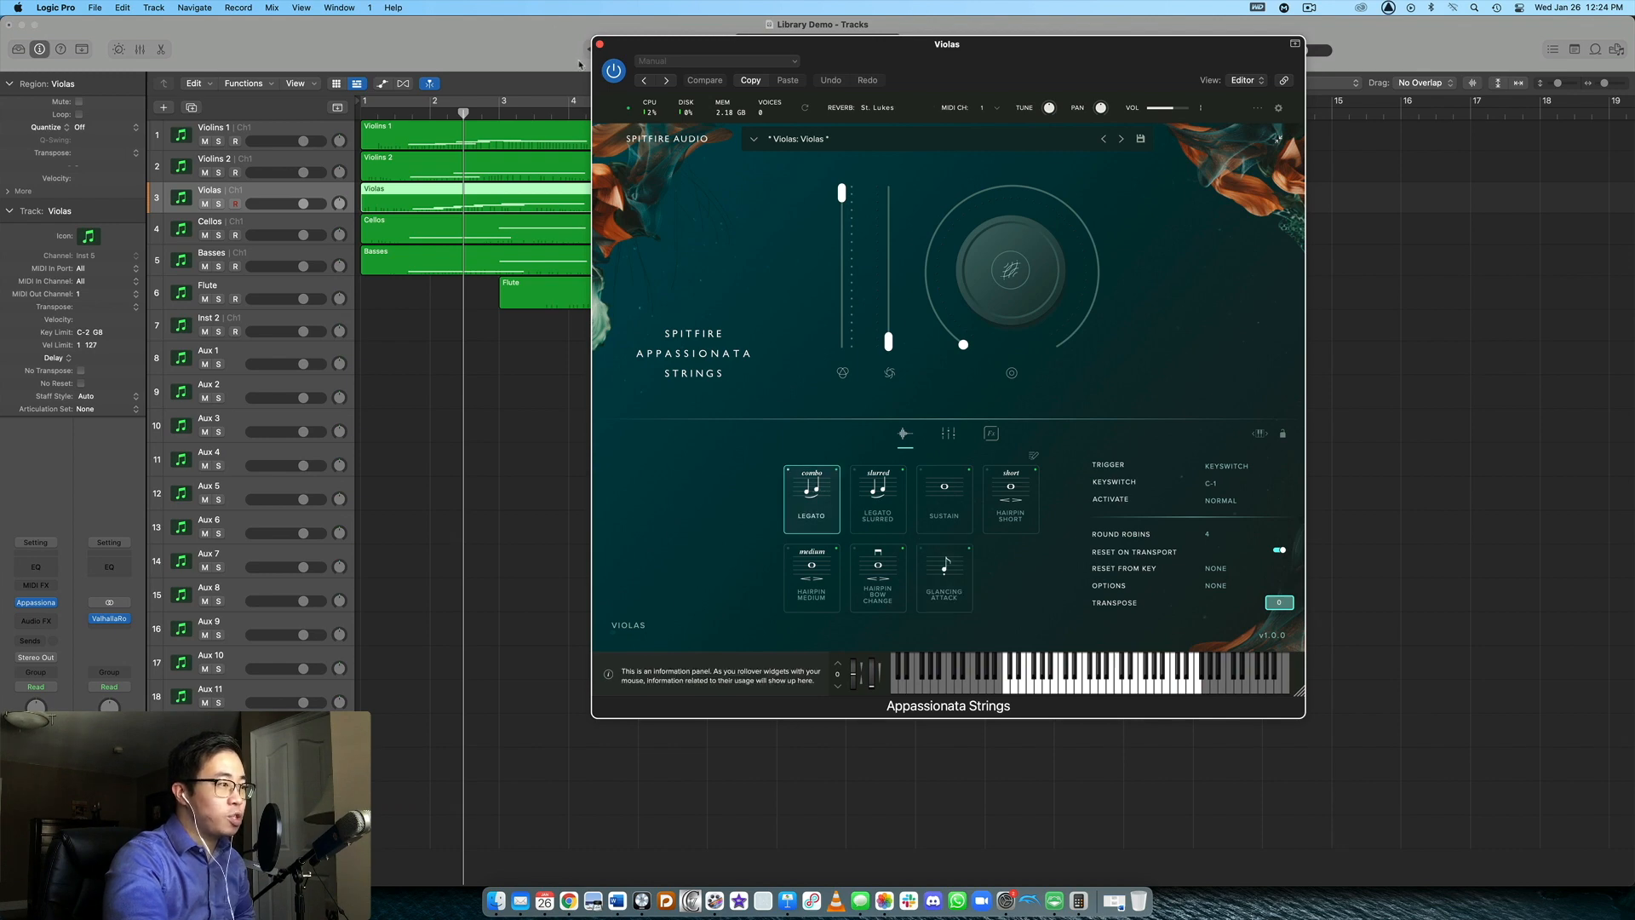
pyautogui.click(599, 43)
# Set the Cellos track's Appassionata Strings instrument to the Legato technique and close its window
pyautogui.click(258, 228)
pyautogui.moveTo(39, 604)
pyautogui.click(916, 485)
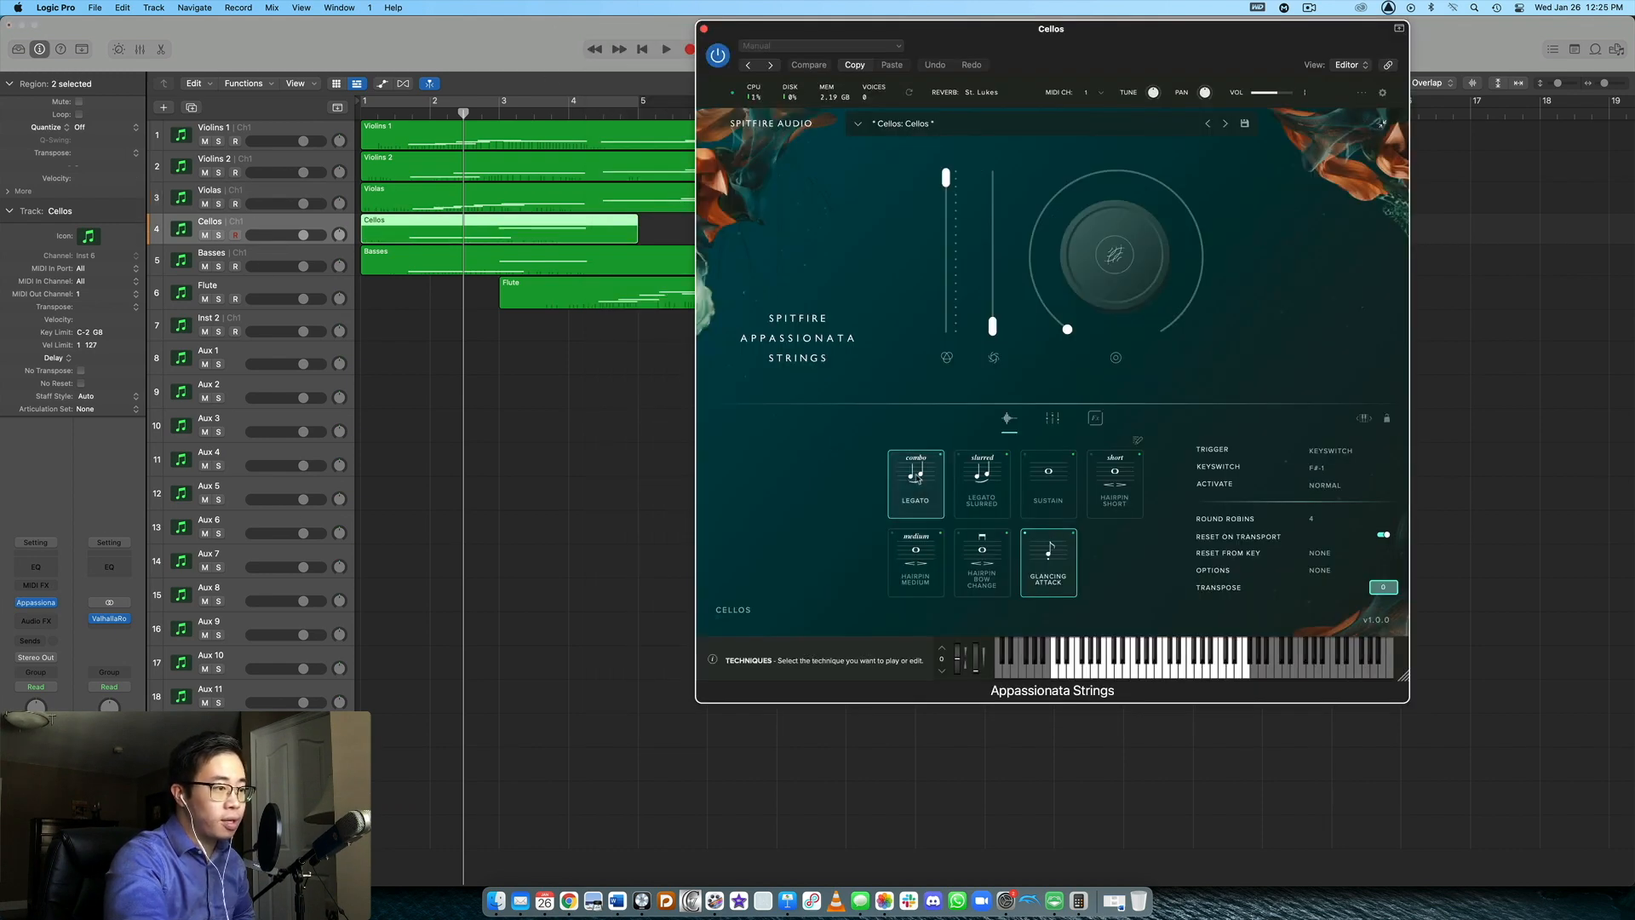
pyautogui.click(705, 29)
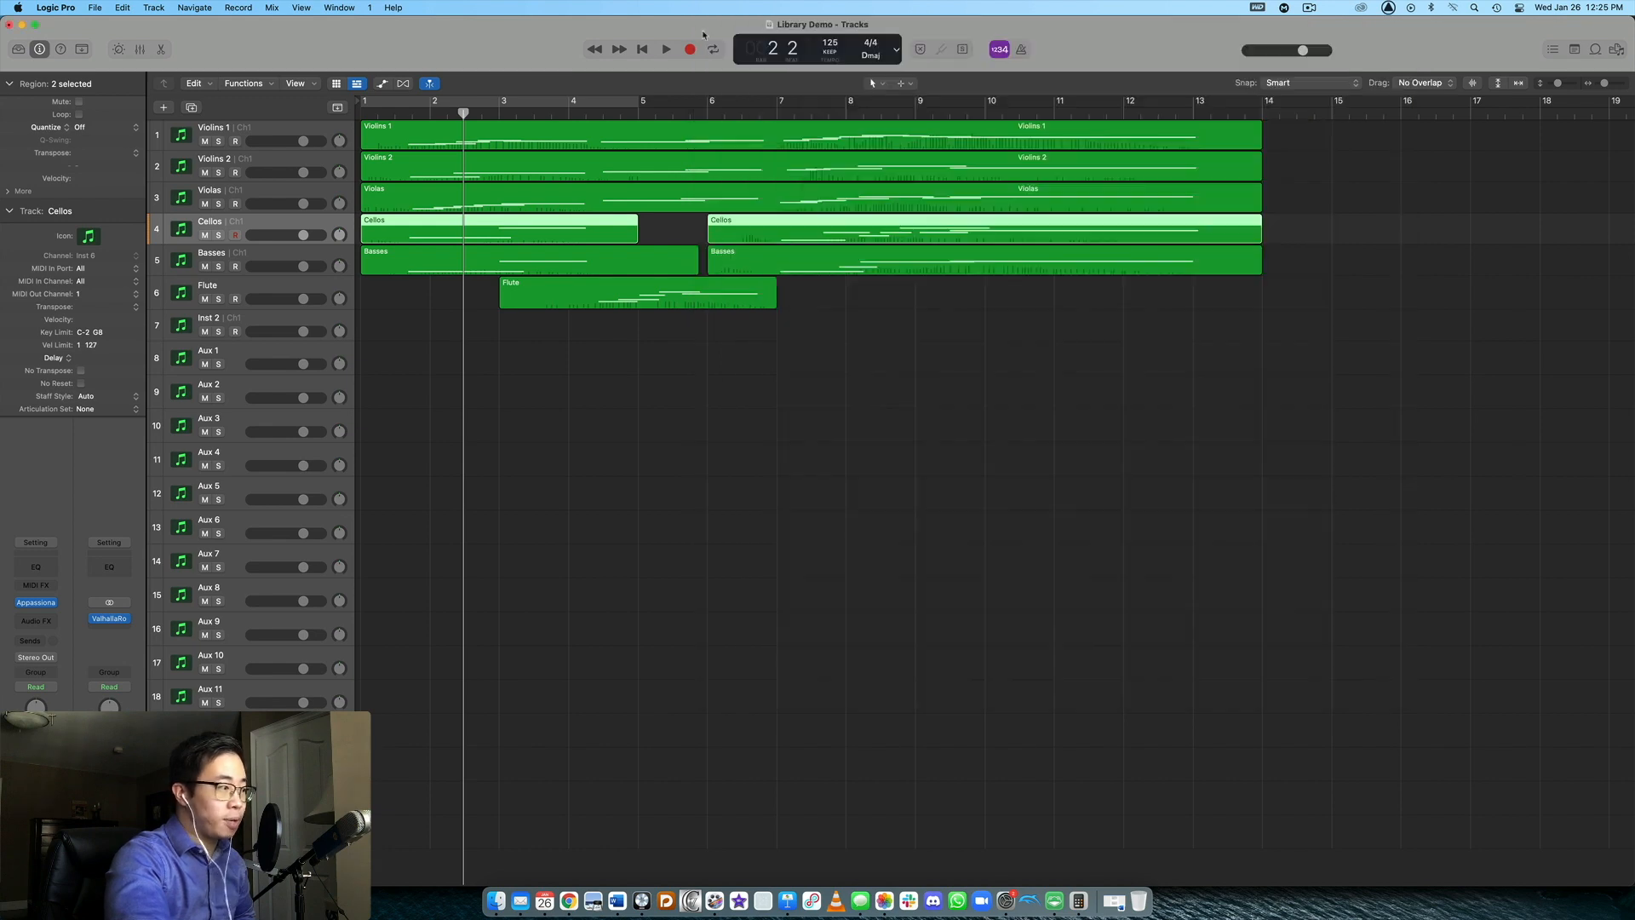
# Set the Basses track's Appassionata Strings instrument to the Legato technique and close its window
pyautogui.click(245, 271)
pyautogui.click(39, 603)
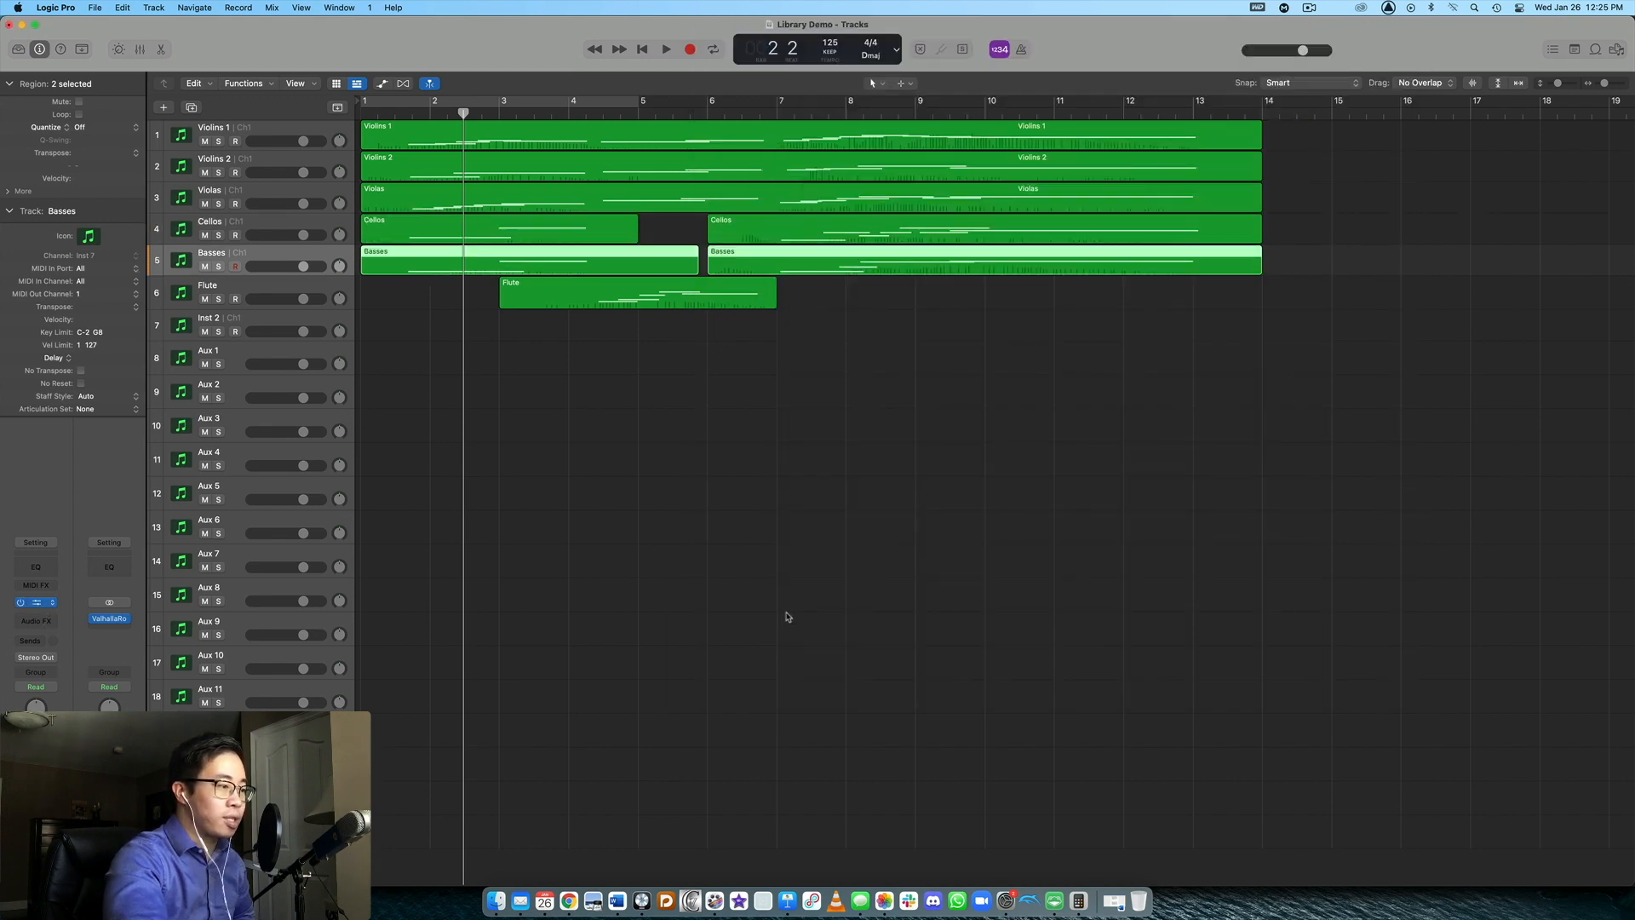
pyautogui.click(881, 505)
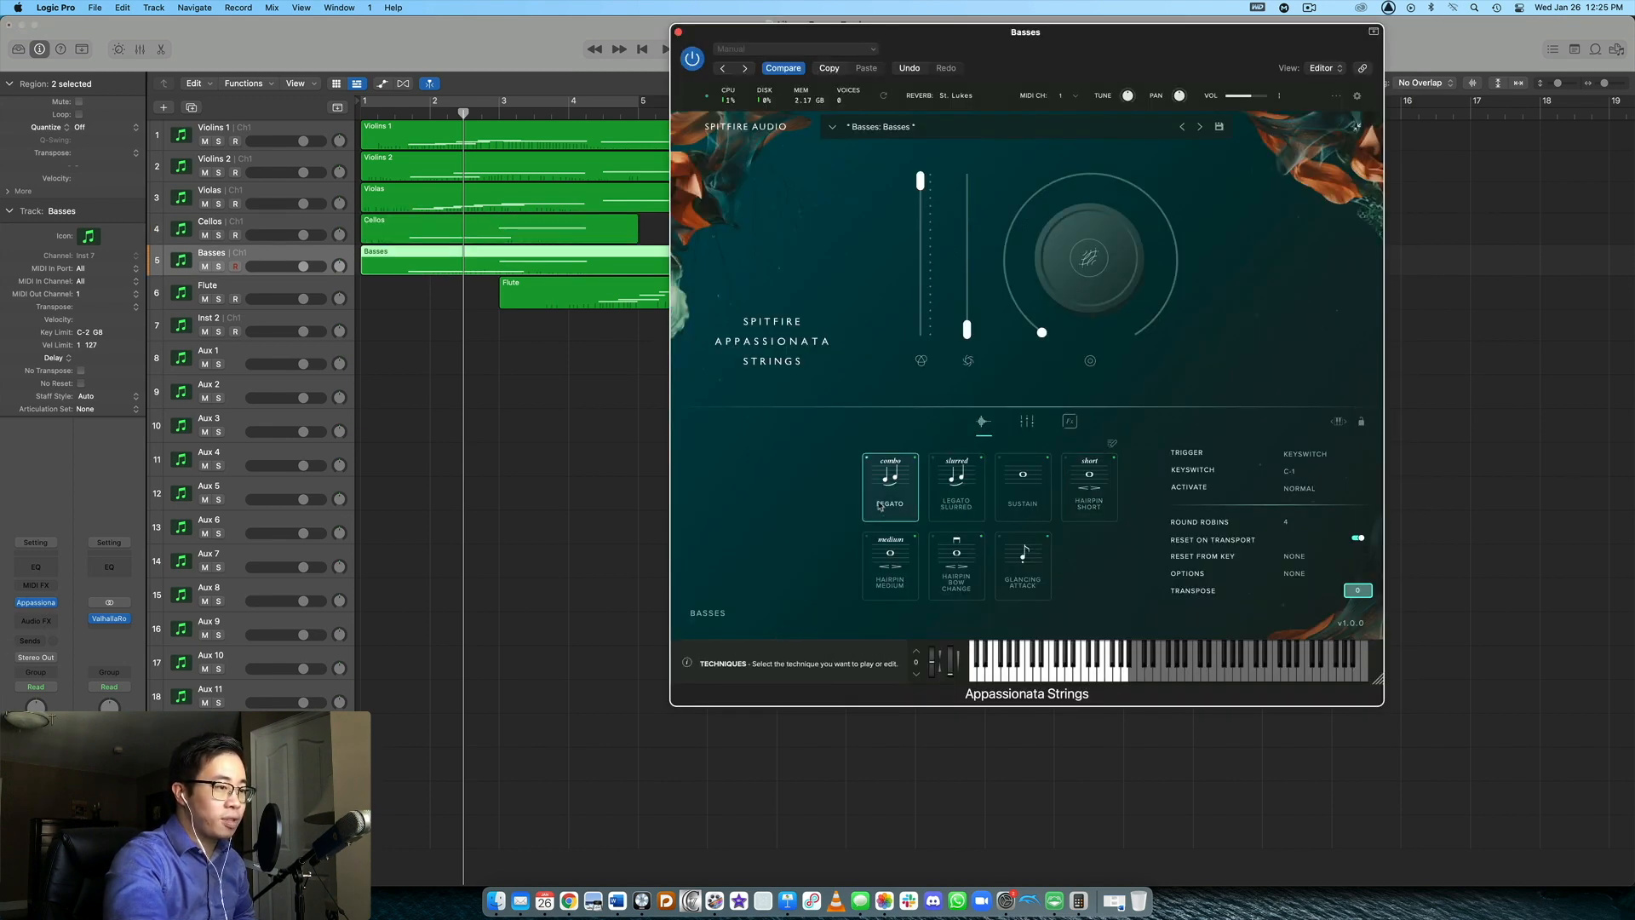
pyautogui.click(677, 33)
# Play the full arrangement from the beginning and return the playhead to bar 1
pyautogui.click(503, 412)
pyautogui.press('Return')
pyautogui.press('space')
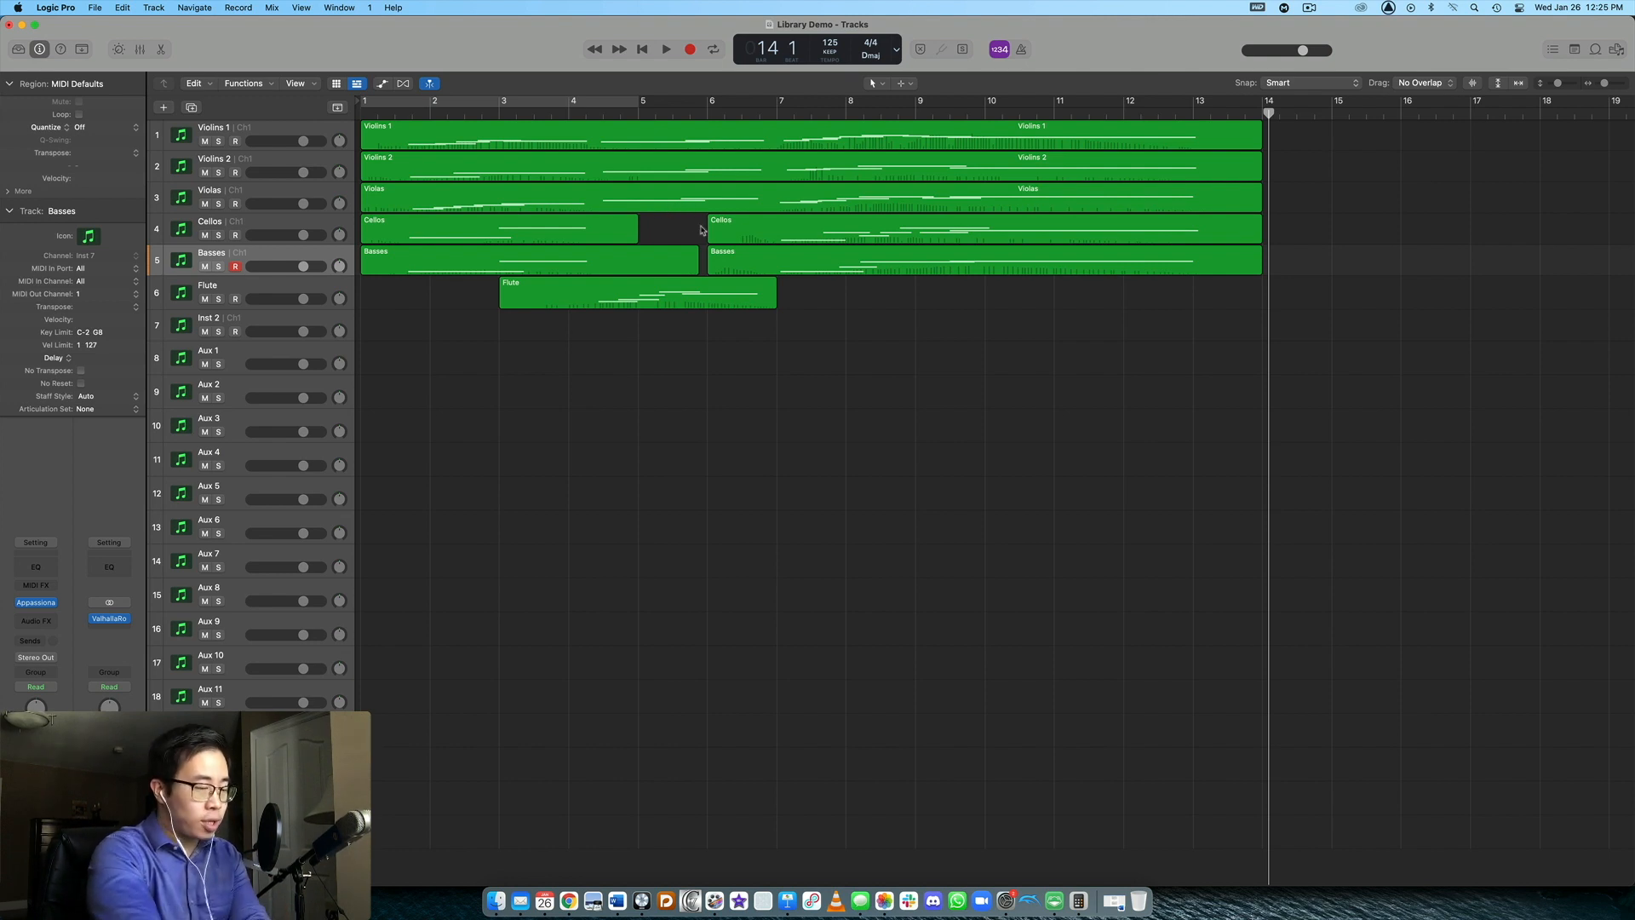
pyautogui.press('Return')
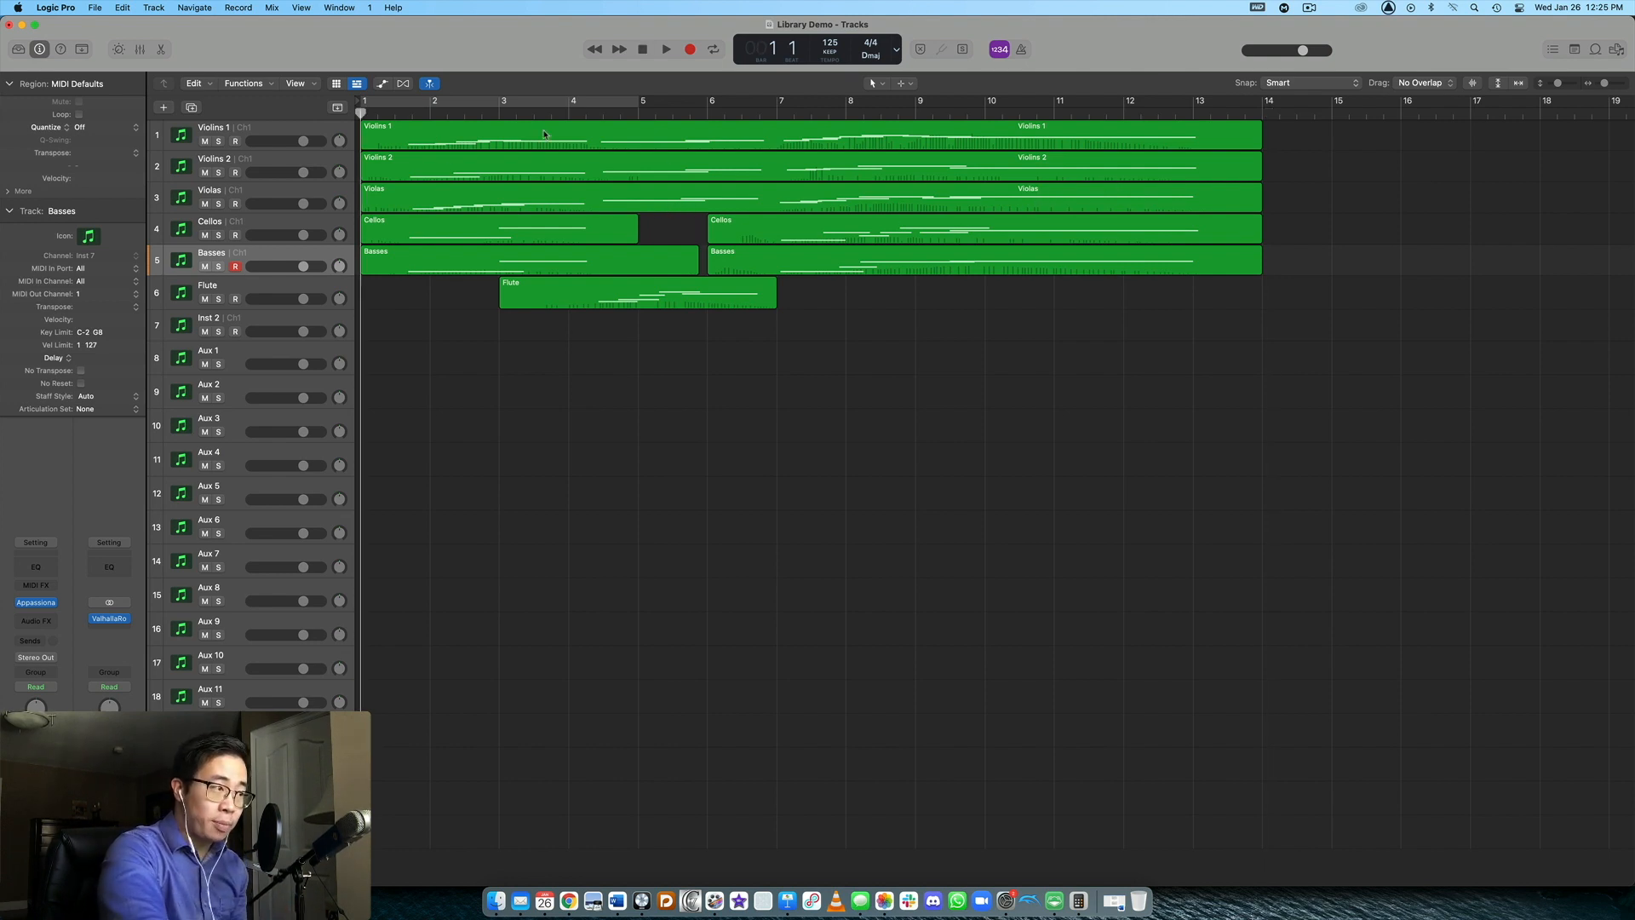
# Open the Violins 1 region in the Piano Roll and select all string and flute regions to show their notes together
pyautogui.doubleClick(1039, 139)
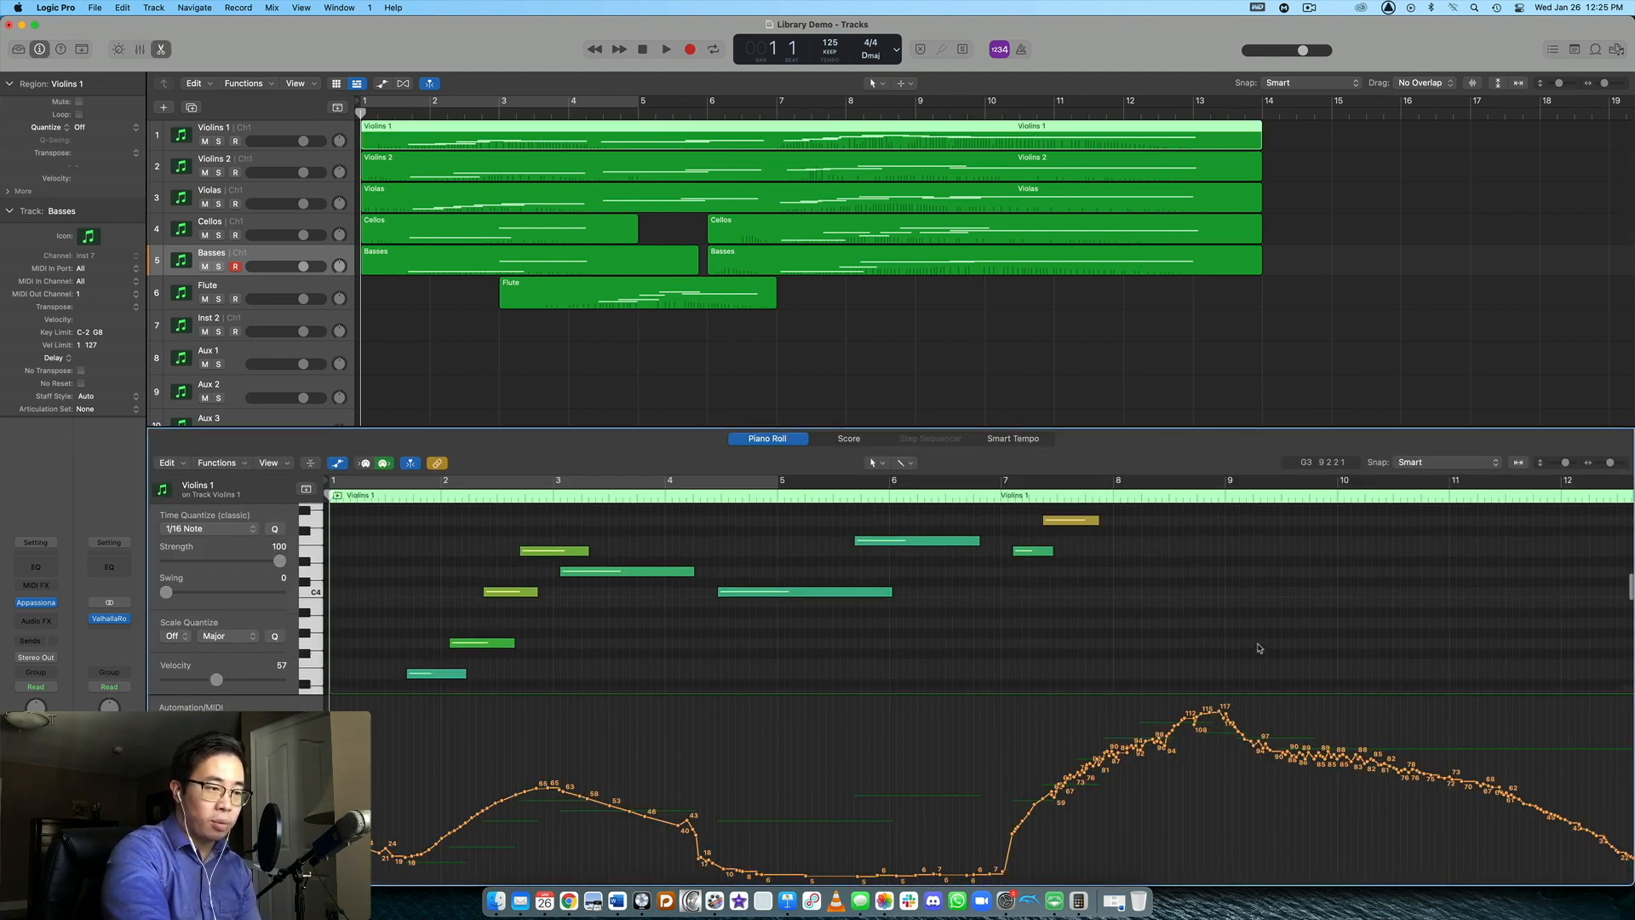
pyautogui.scroll(5, 1259, 649)
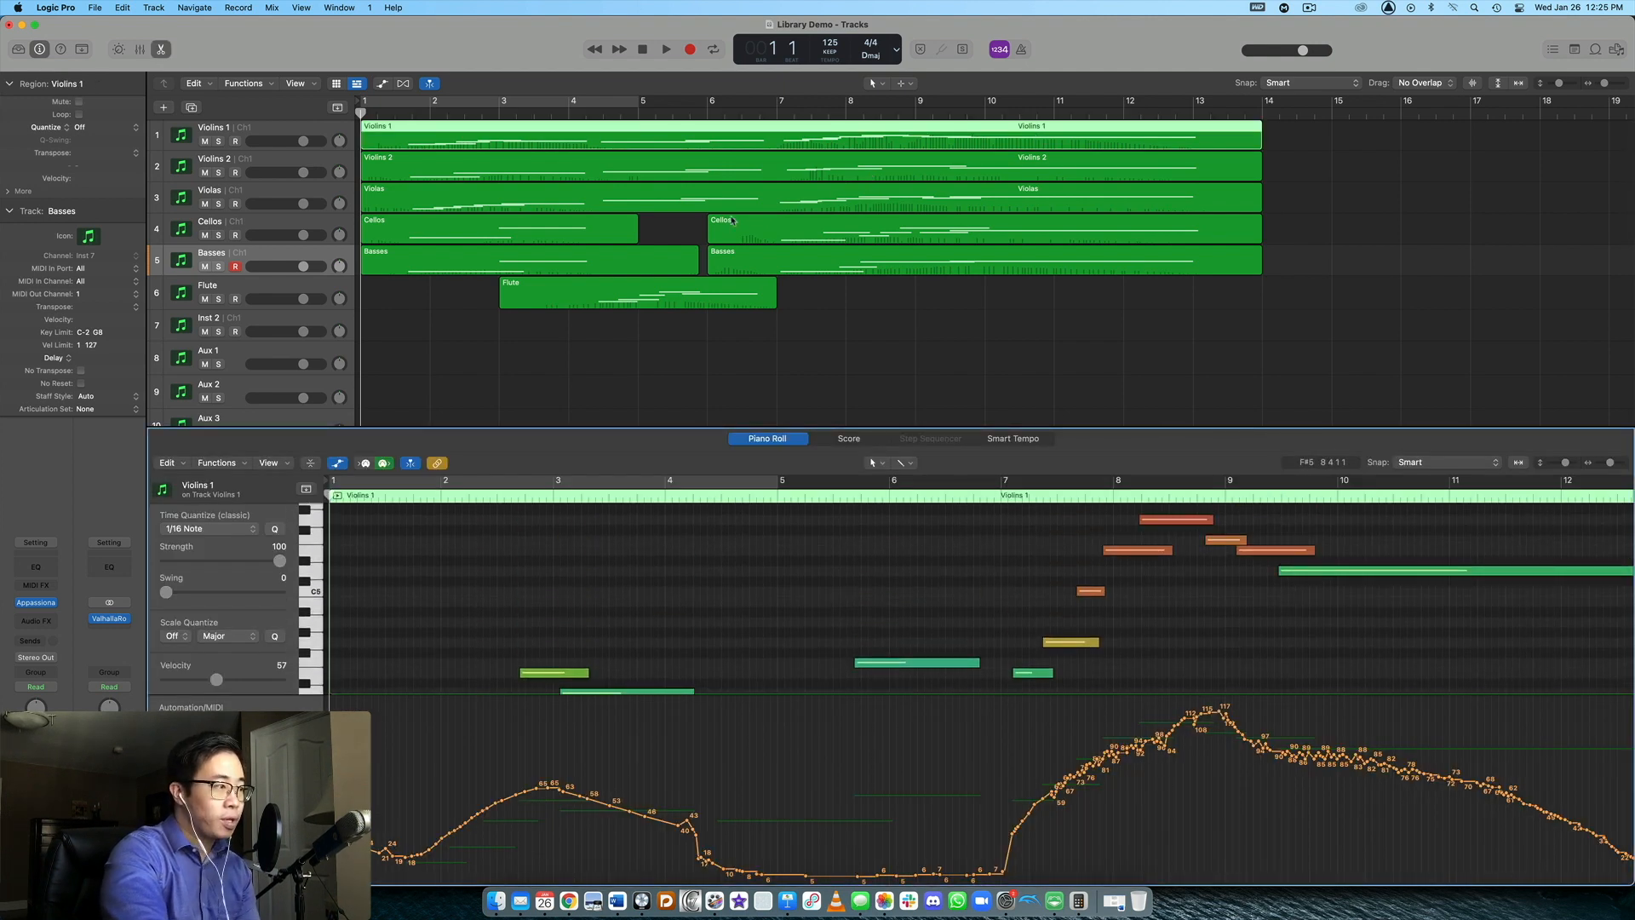
pyautogui.moveTo(1039, 345); pyautogui.dragTo(555, 126)
# Start playback from bar 1, and hide the Piano Roll's automation area and enlarge the editor to show more notes
pyautogui.press('space')
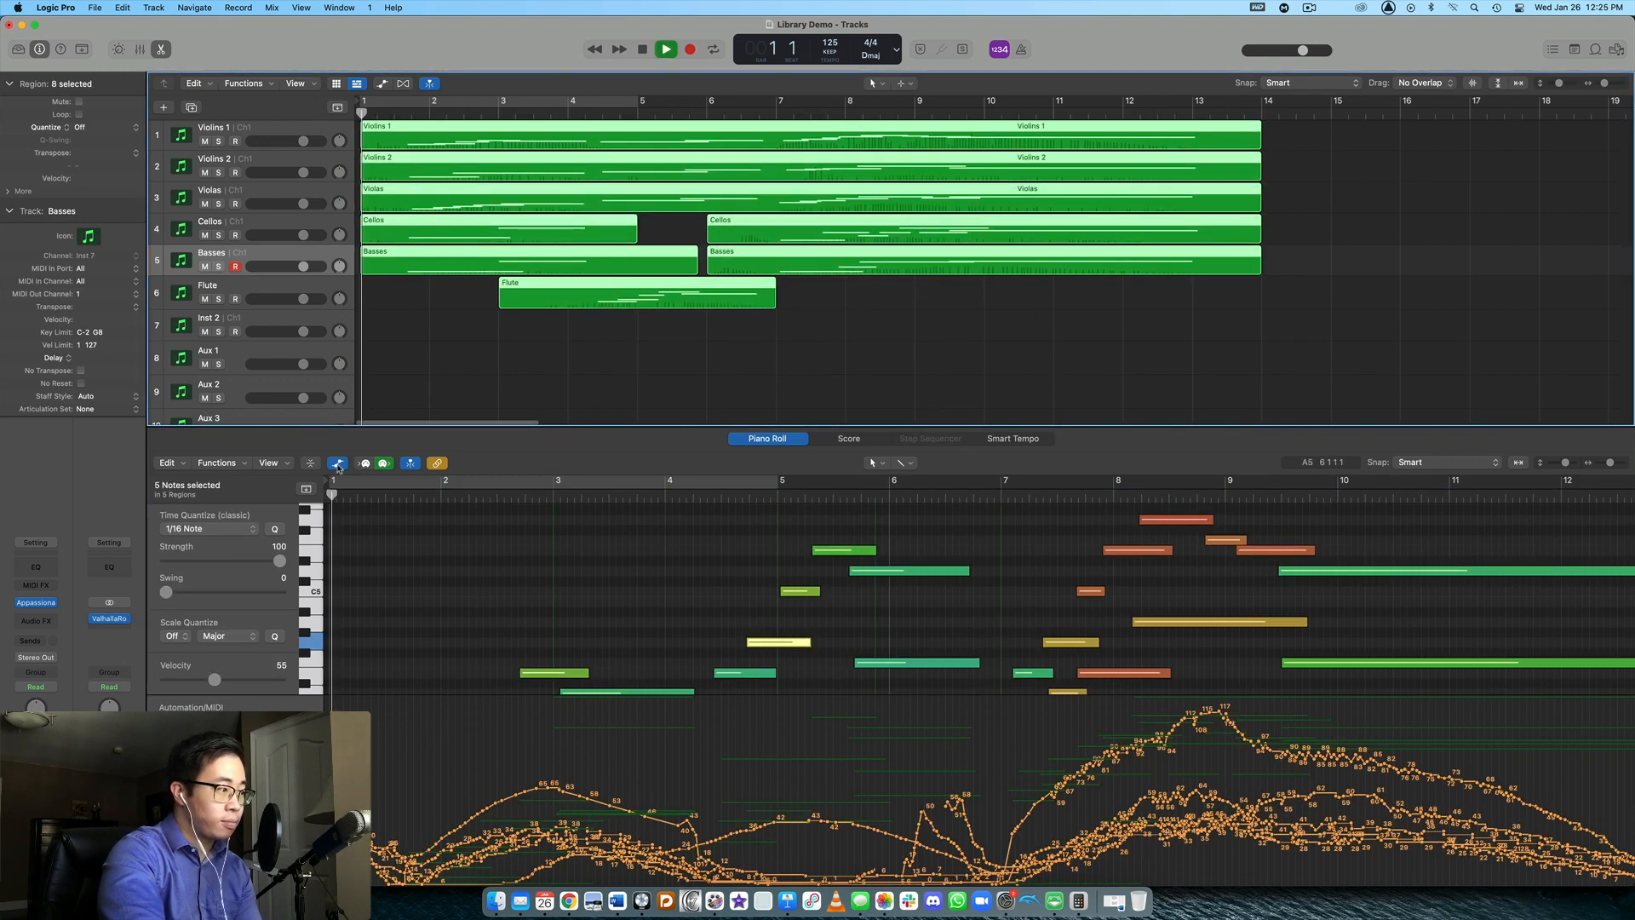
pyautogui.click(313, 464)
pyautogui.scroll(-2, 600, 571)
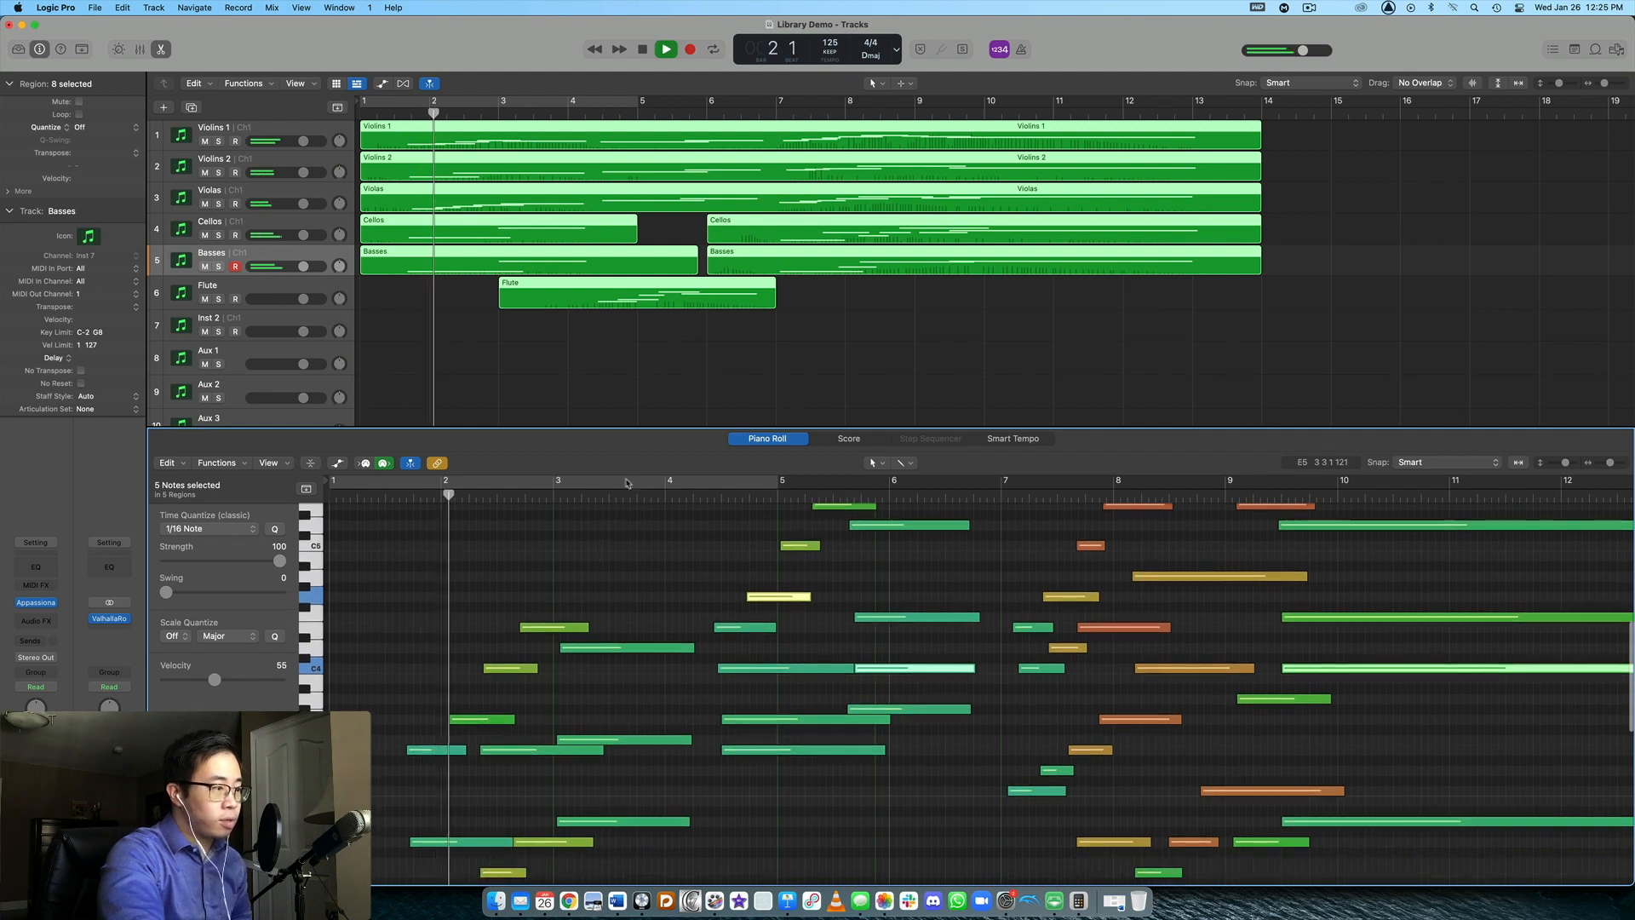
pyautogui.moveTo(629, 427); pyautogui.dragTo(628, 307)
# Follow the combined notes of all regions in the Piano Roll through the final chord and stop playback
pyautogui.scroll(-4, 699, 514)
pyautogui.scroll(8, 696, 512)
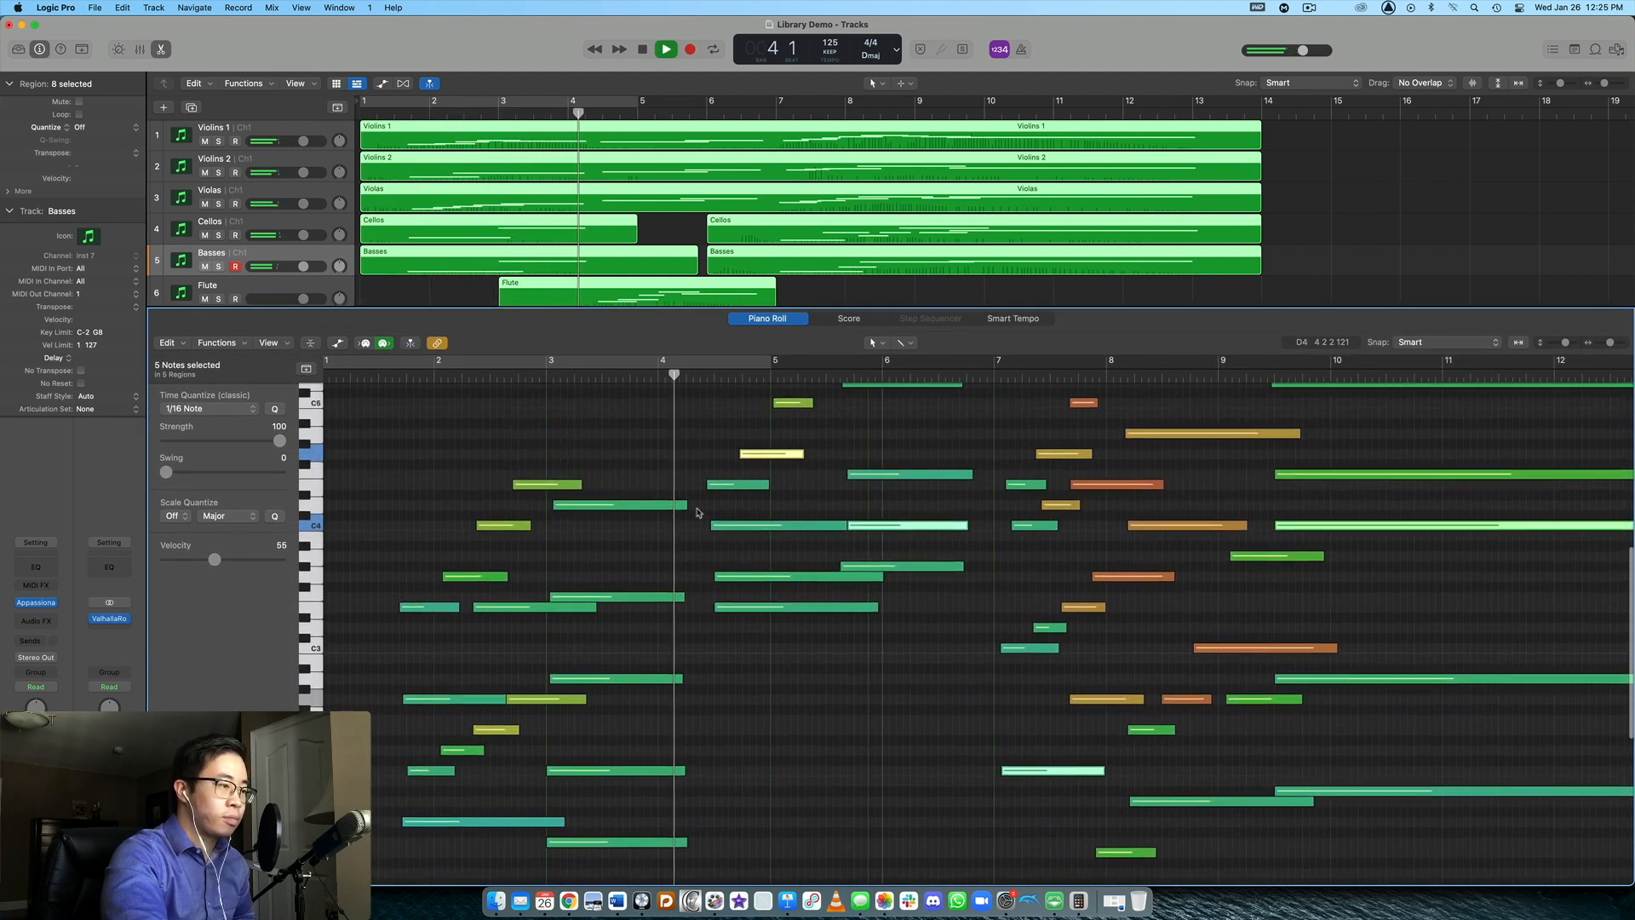
pyautogui.hscroll(5, 697, 513)
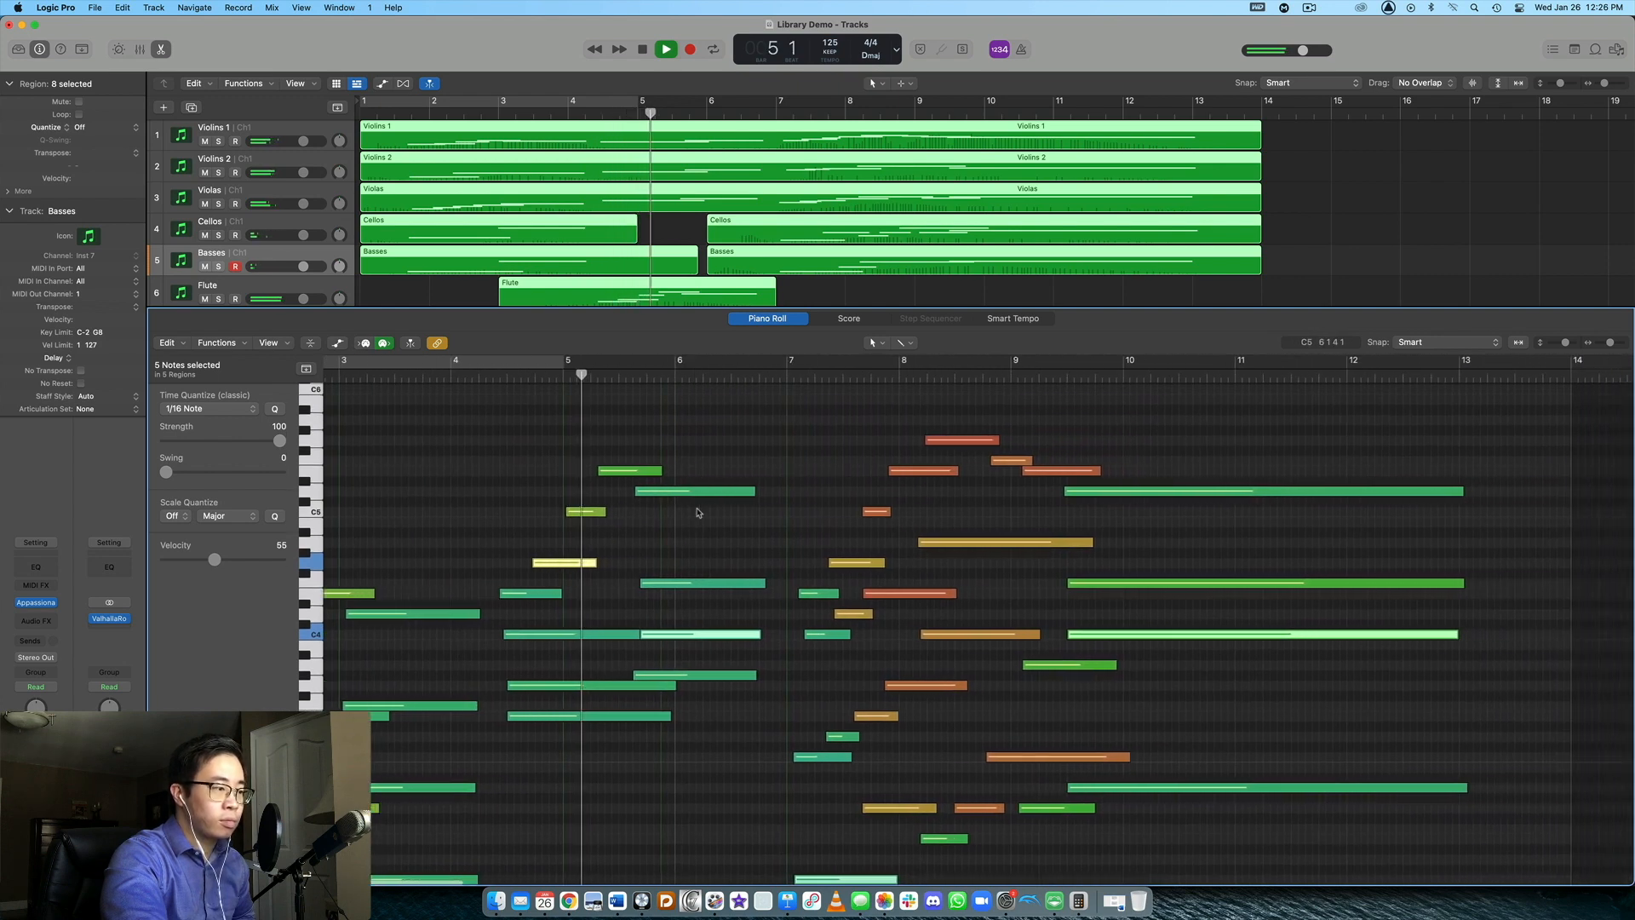
pyautogui.scroll(-2, 696, 513)
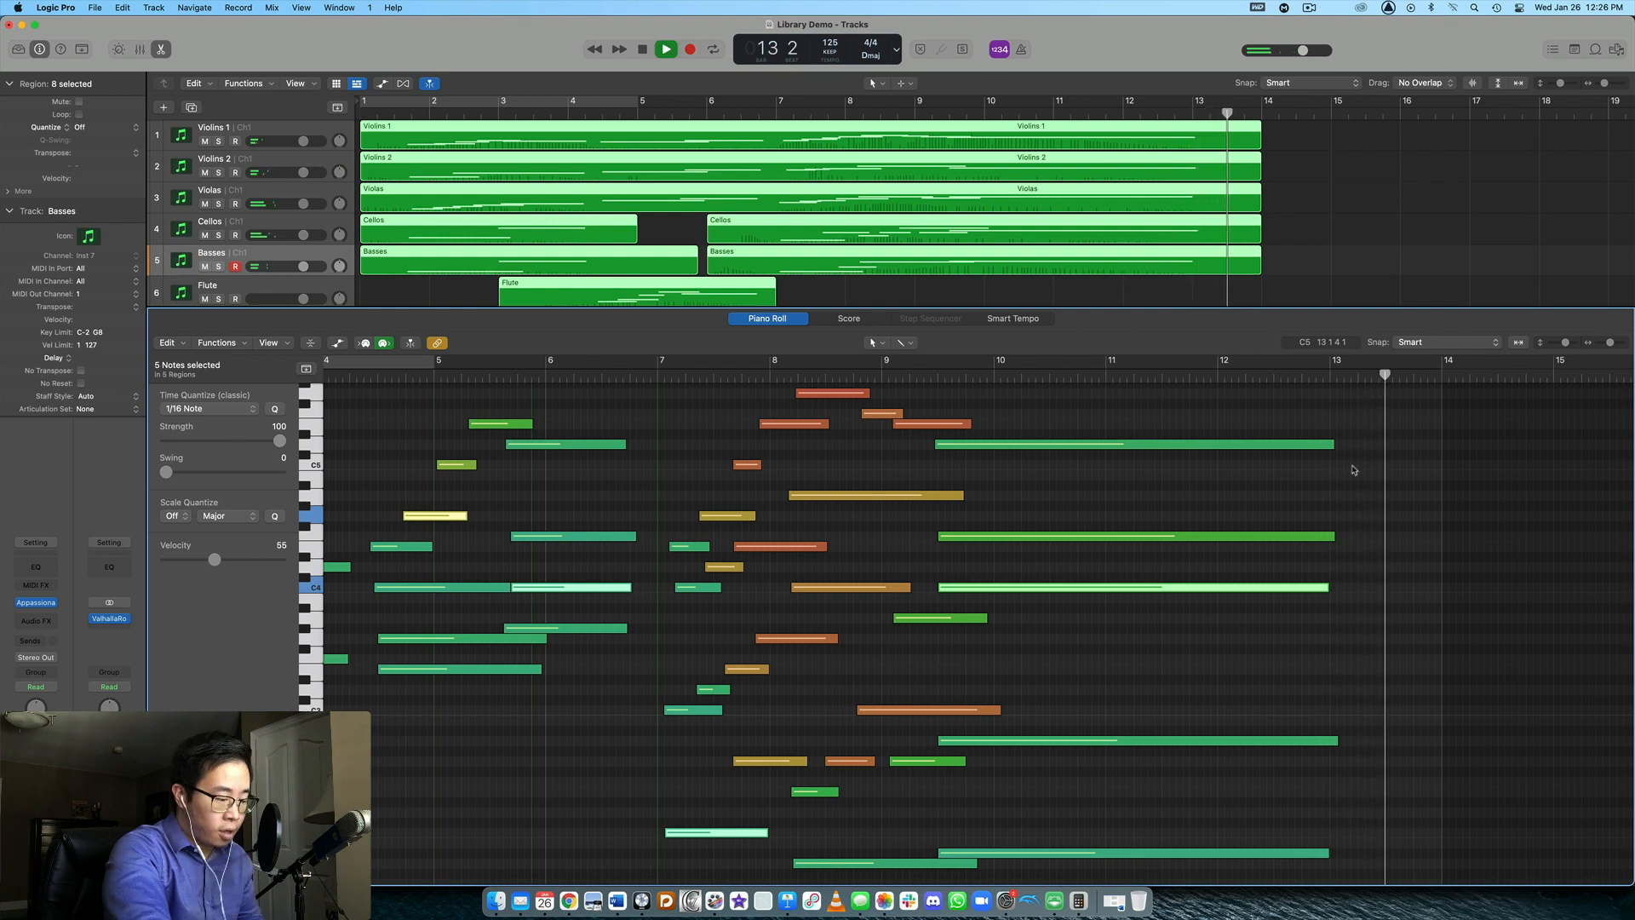
pyautogui.press('space')
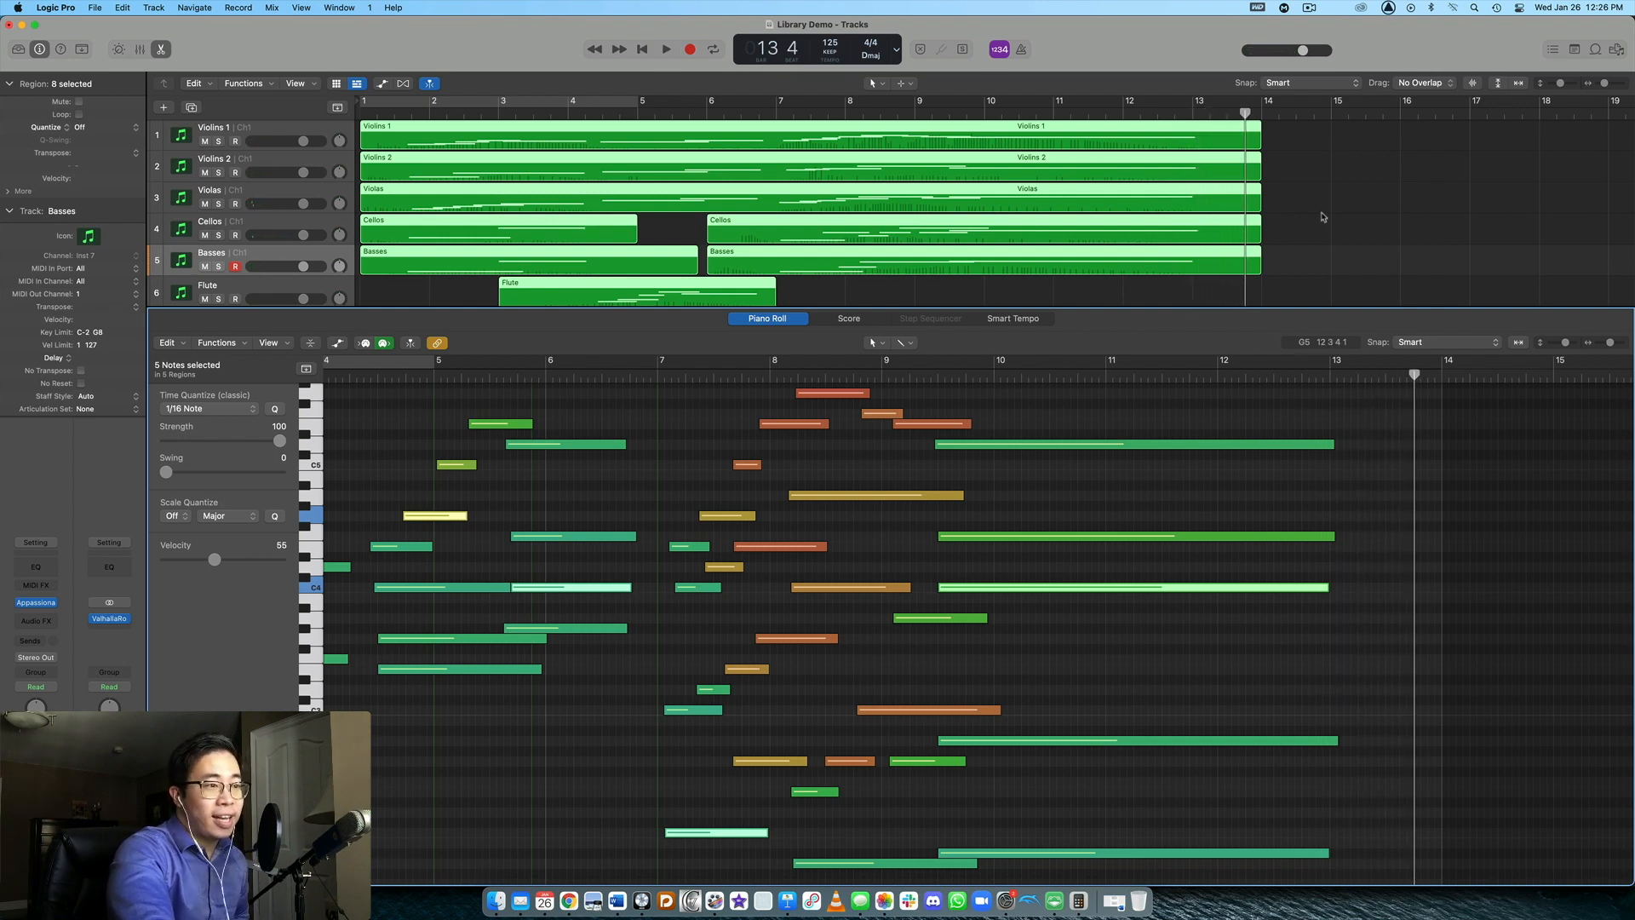
# Deselect the regions and close the Piano Roll editor, leaving the Violins 1 track selected
pyautogui.click(1322, 217)
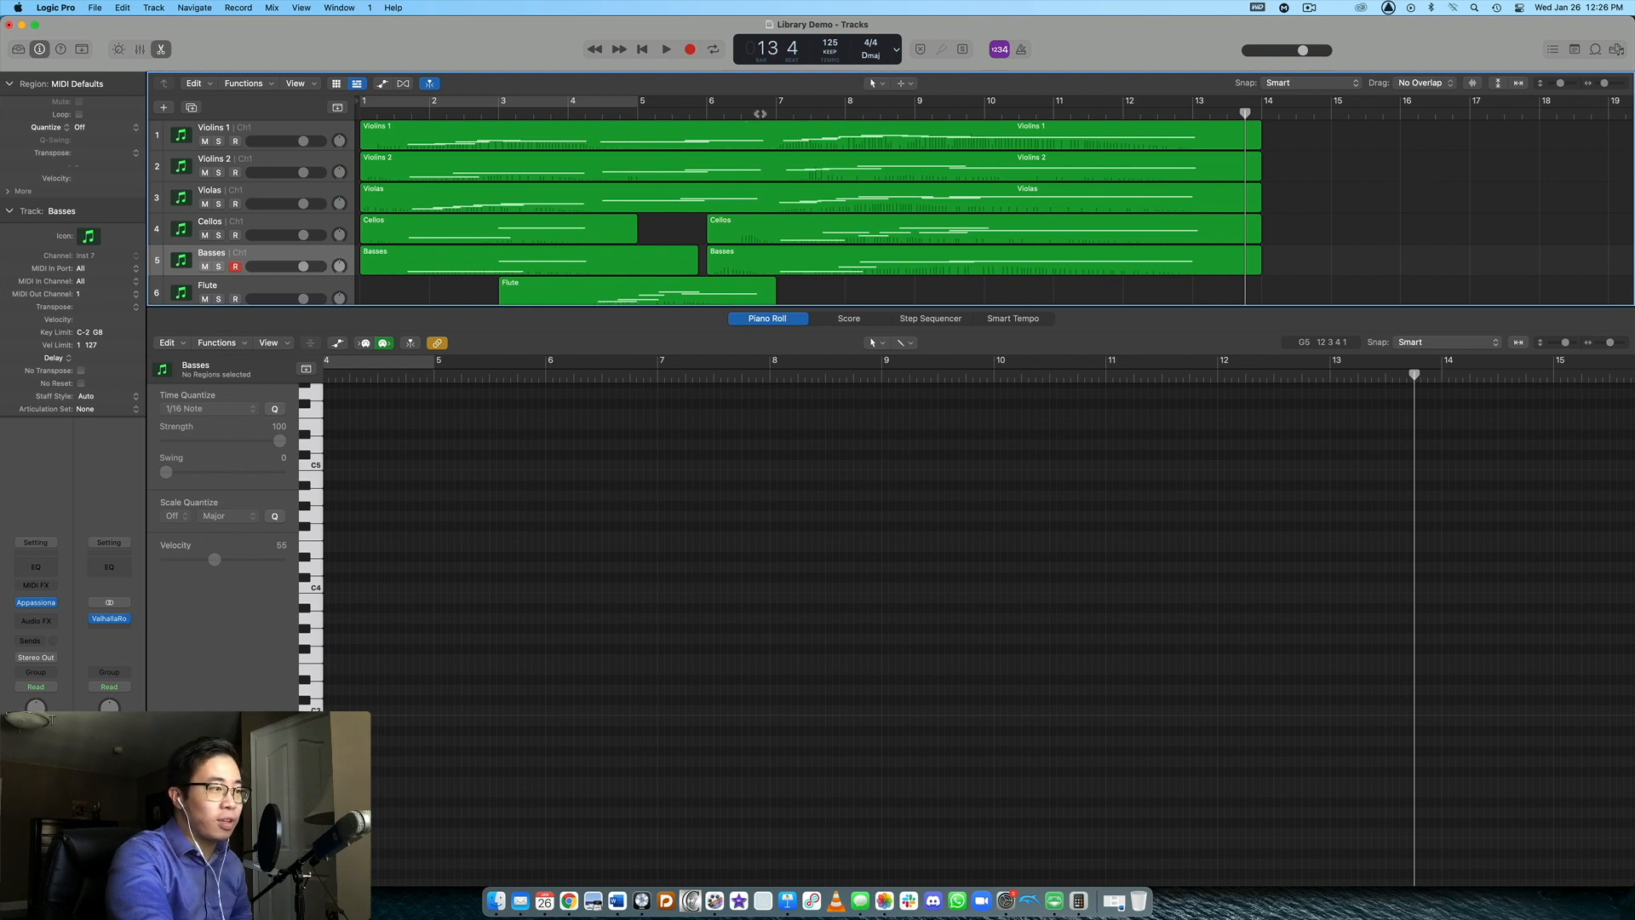
pyautogui.click(163, 50)
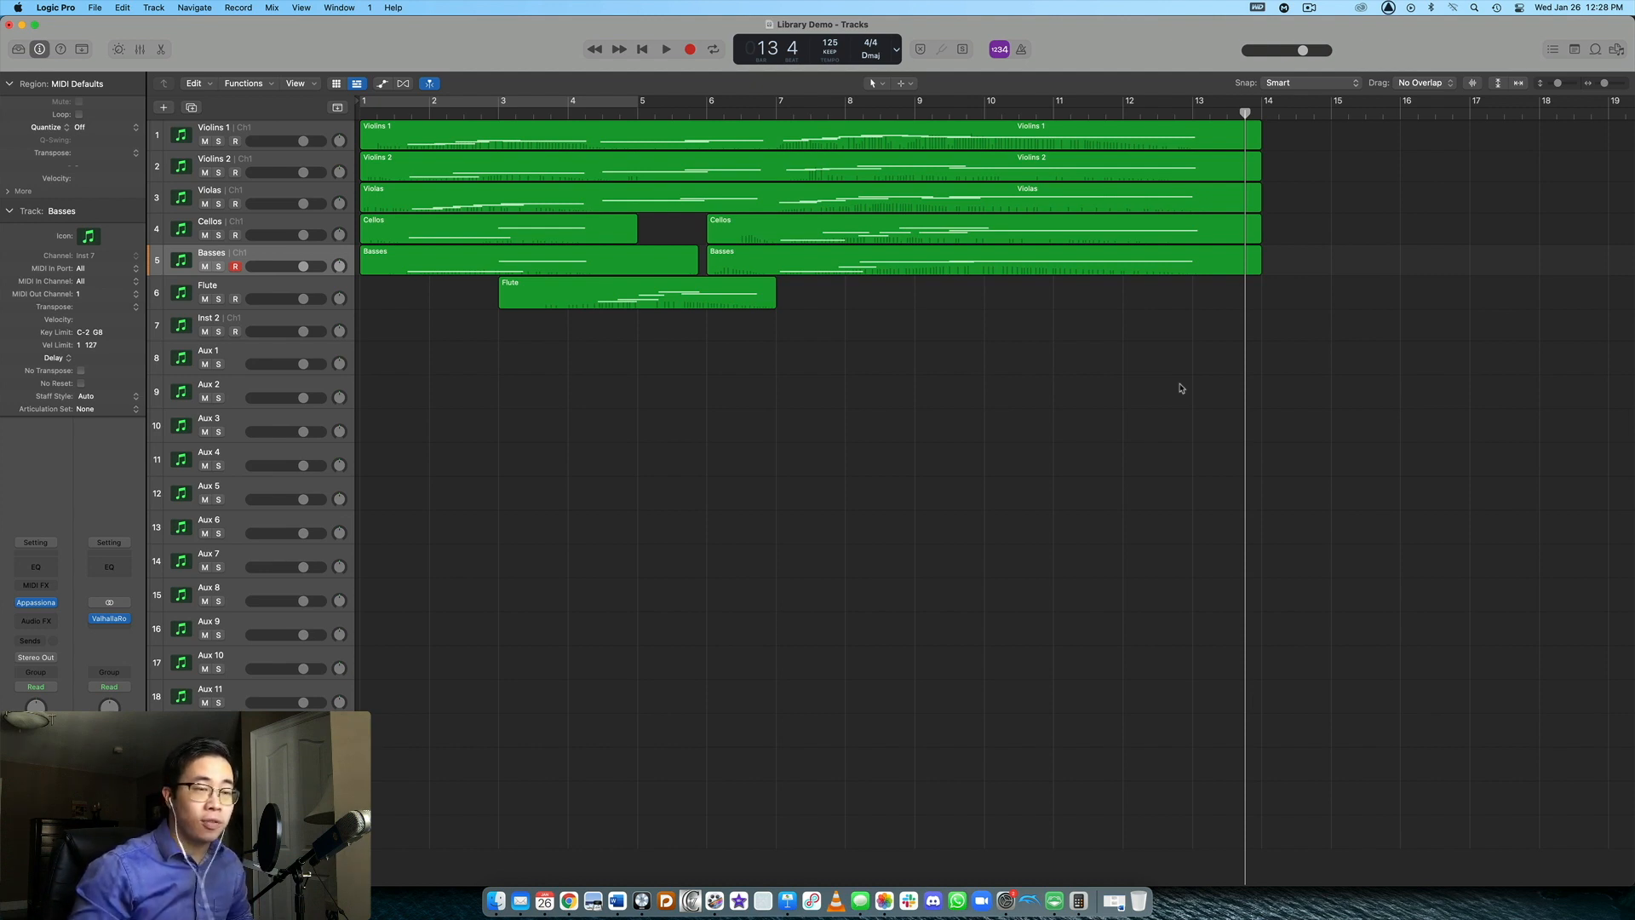
pyautogui.click(263, 131)
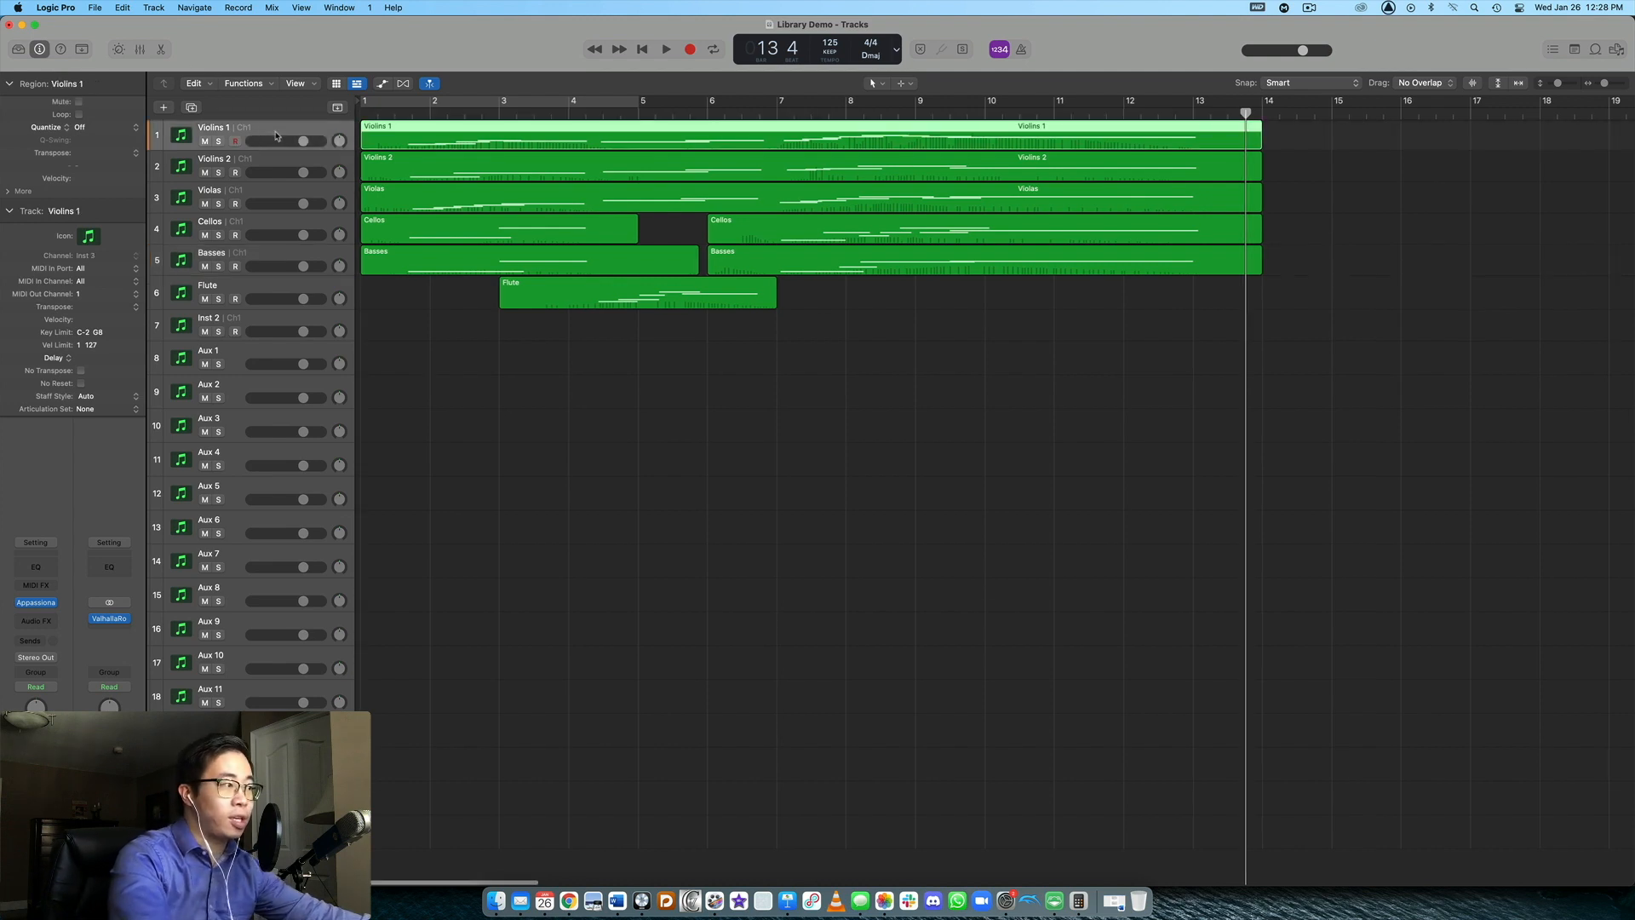